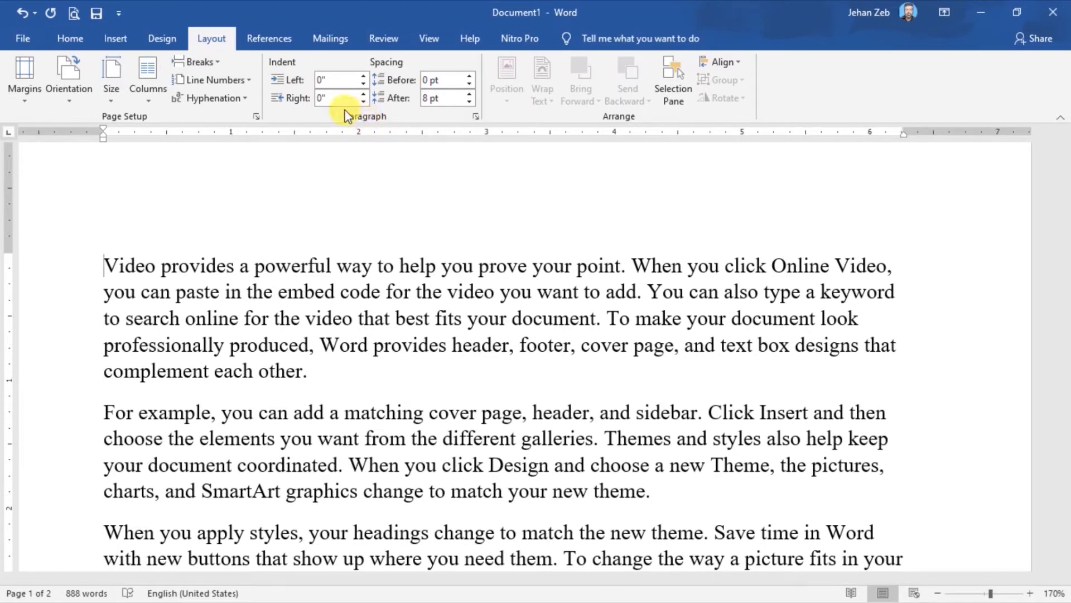
Review the paragraph indent and spacing options, including the Paragraph settings dialog, and close it without changes.
left_click(71, 40)
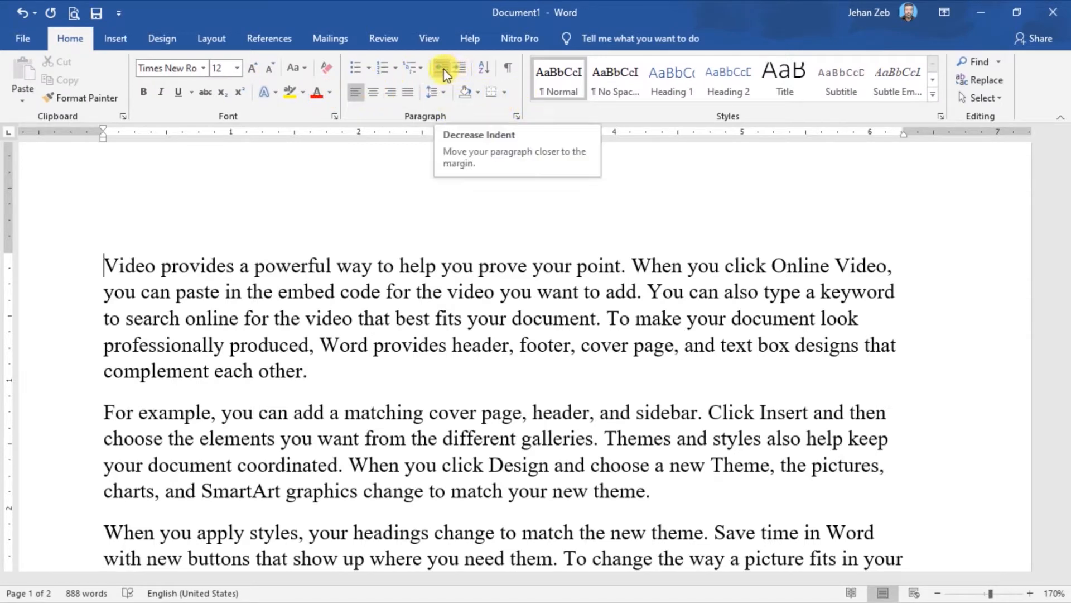
left_click(222, 35)
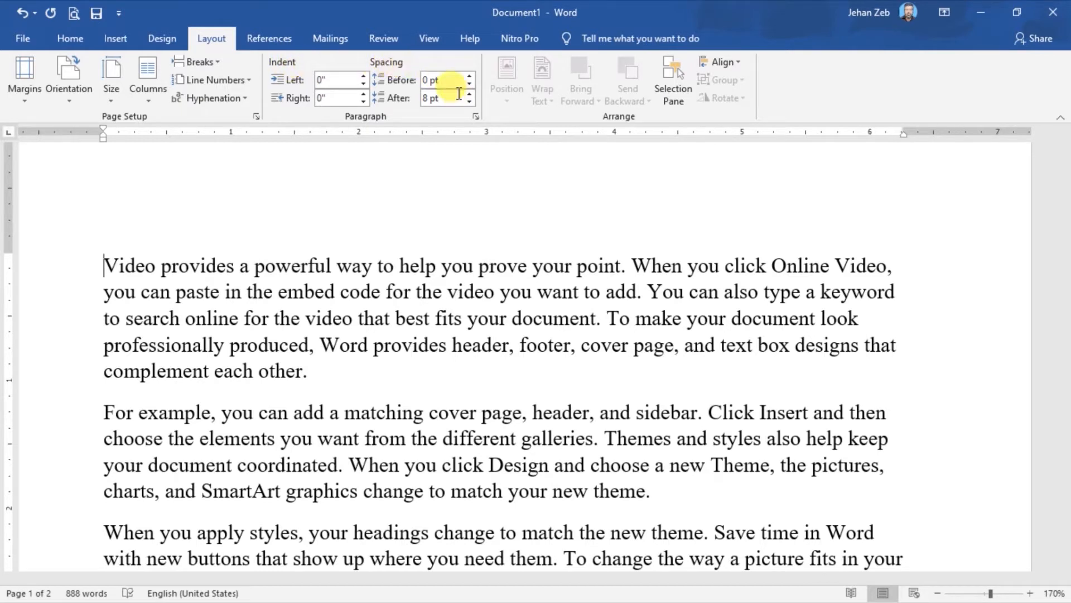
left_click(476, 117)
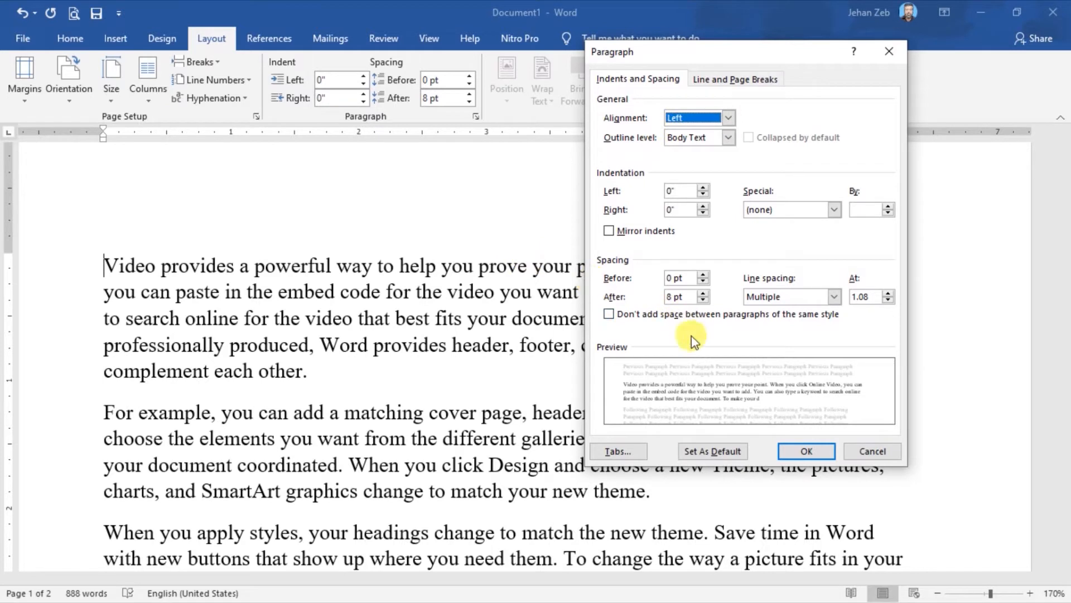
left_click(880, 452)
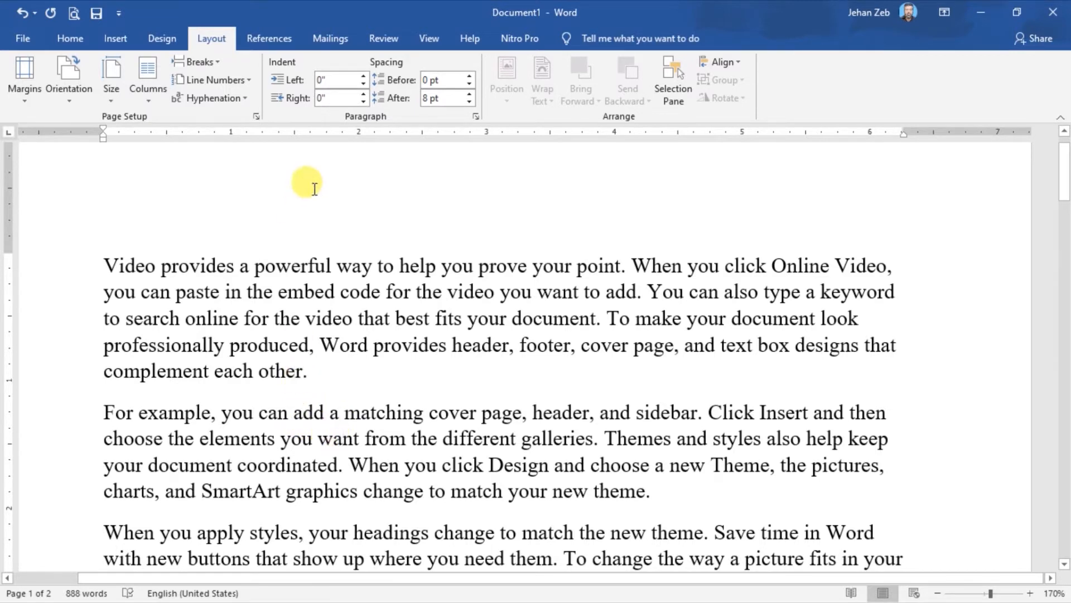
Set the left indent of the second paragraph, beginning "For example", to 1".
left_click(366, 80)
left_click(365, 80)
left_click(366, 80)
left_click(365, 80)
left_click(365, 80)
left_click(366, 80)
left_click(365, 80)
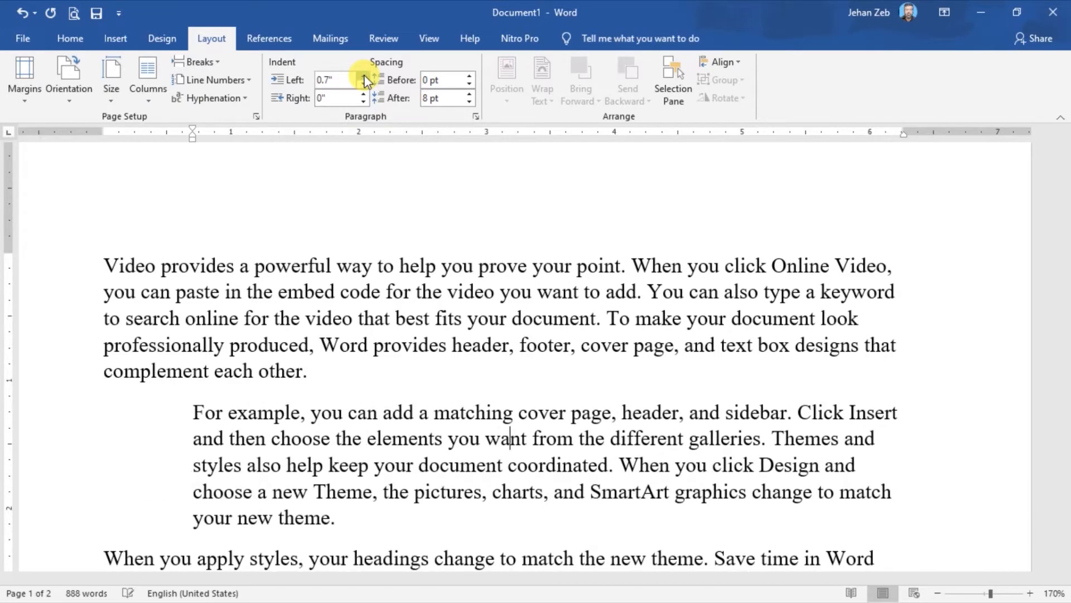
left_click(365, 80)
left_click(365, 80)
left_click(365, 80)
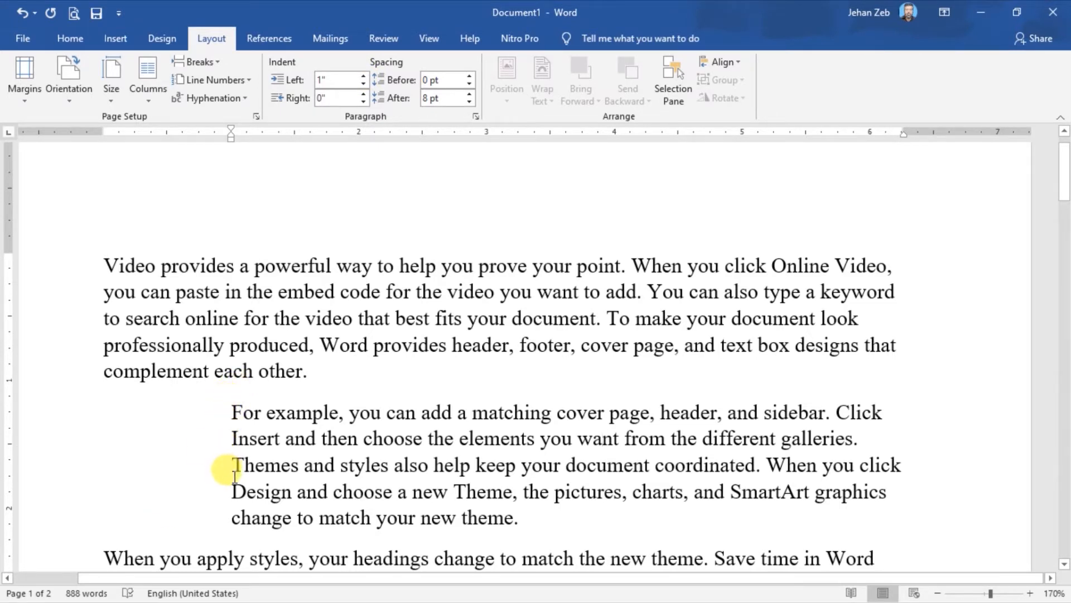
Adjust the left indent of the second paragraph, beginning "For example", to 0.7".
left_click(363, 89)
left_click(363, 90)
left_click(363, 89)
left_click(363, 89)
left_click(363, 89)
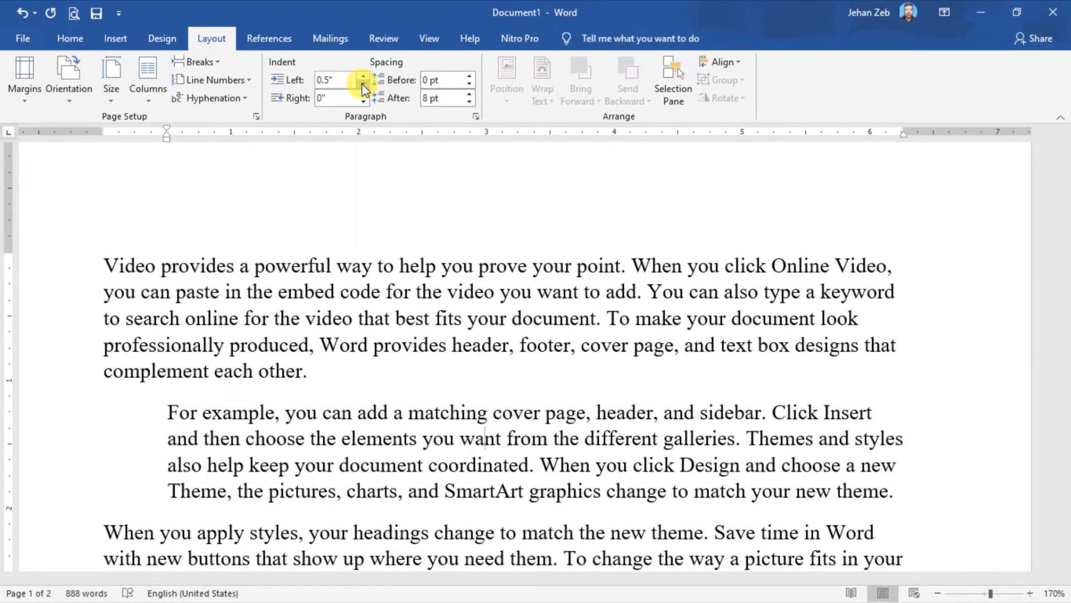
left_click(363, 90)
left_click(363, 77)
left_click(363, 77)
left_click(363, 76)
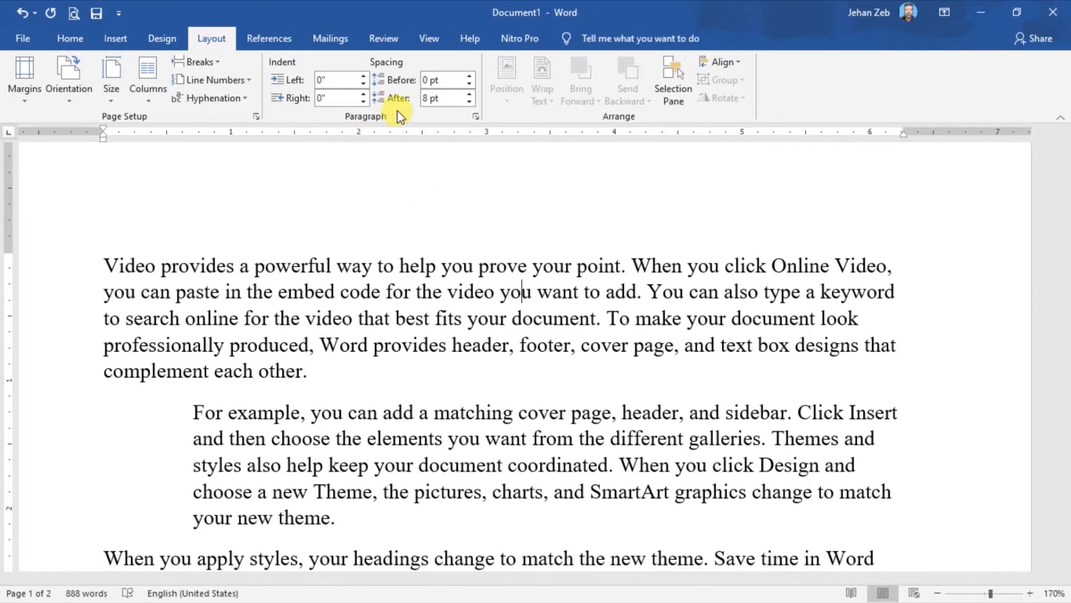
Set the right indent of the first paragraph to 0.8" and justify its text.
left_click(364, 95)
left_click(364, 95)
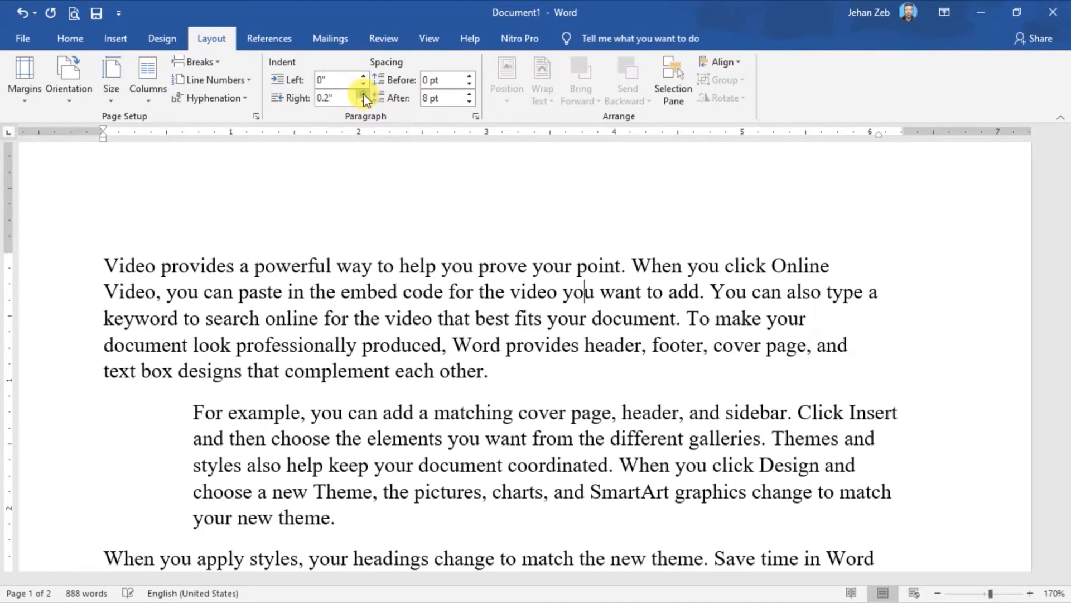
left_click(364, 97)
left_click(365, 98)
left_click(364, 97)
left_click(365, 98)
left_click(365, 97)
left_click(364, 98)
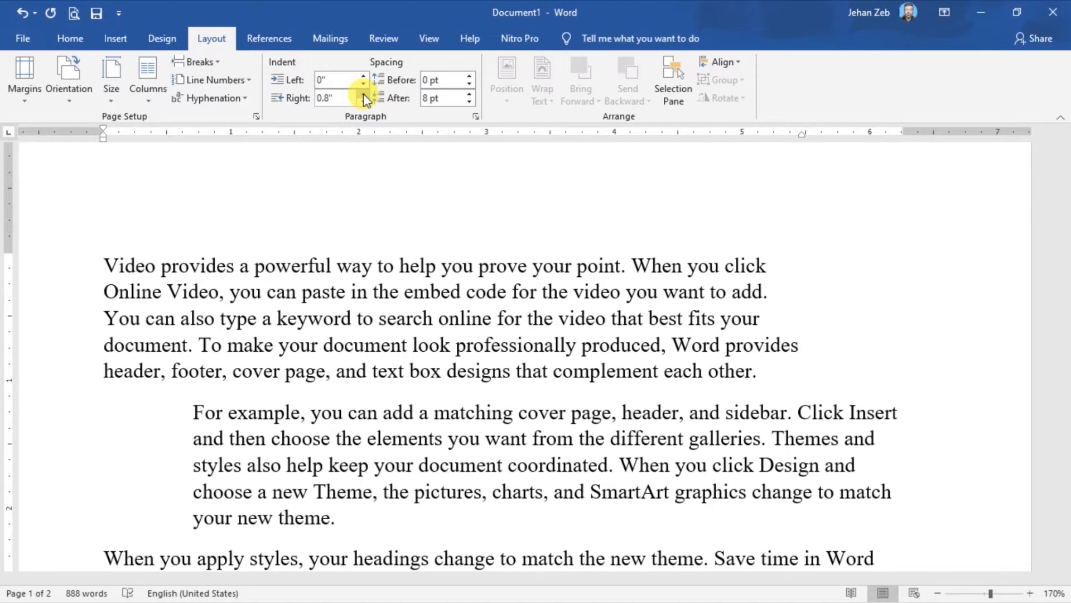
key("ctrl+l")
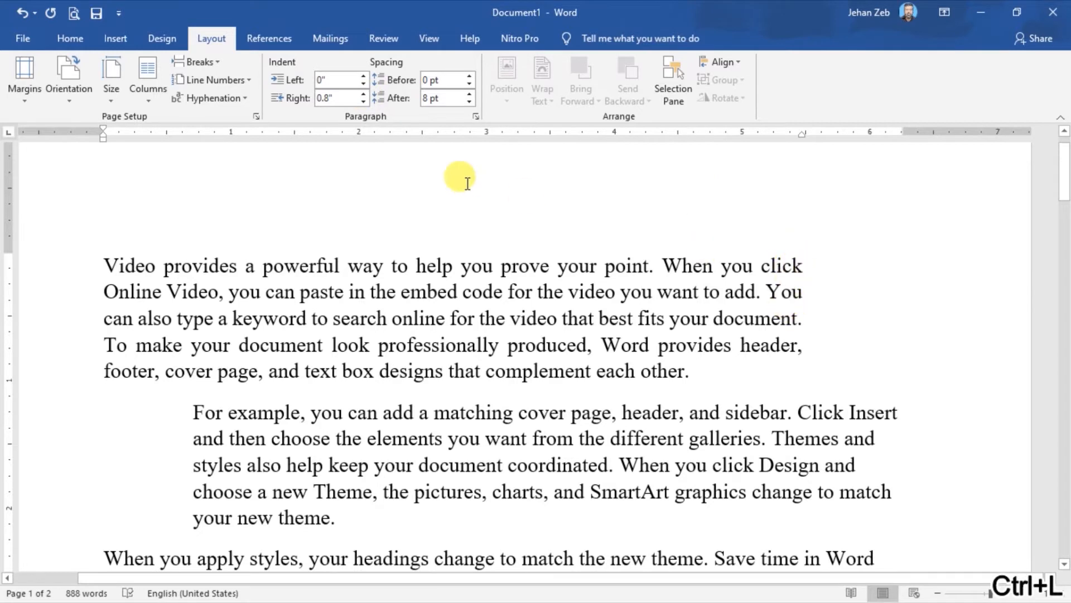
Adjust the right indent of the first paragraph to 1".
left_click(363, 102)
left_click(363, 102)
left_click(363, 100)
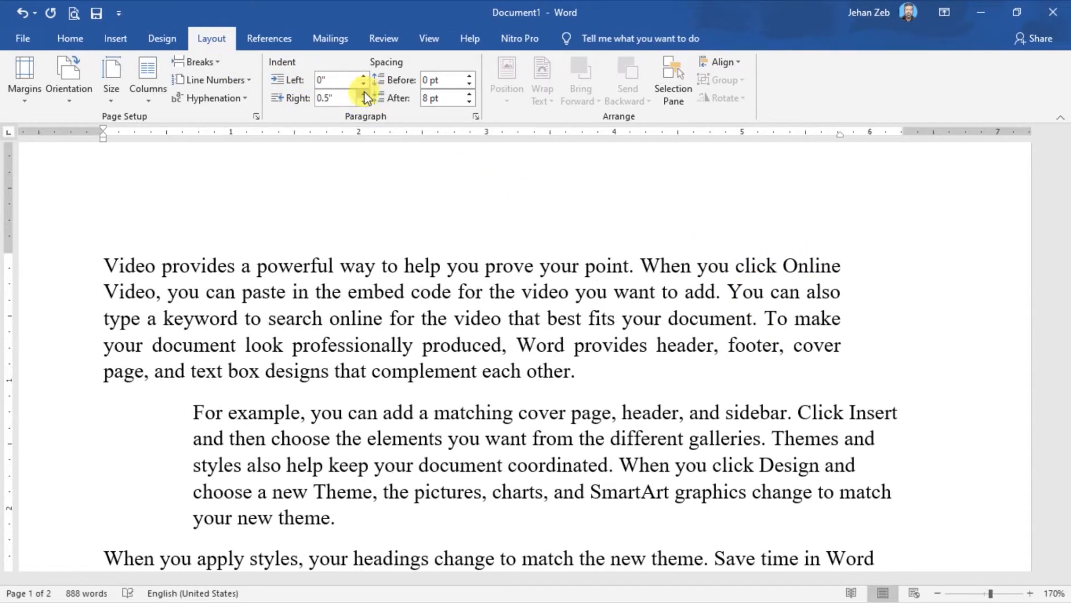
left_click(363, 94)
left_click(364, 95)
left_click(363, 94)
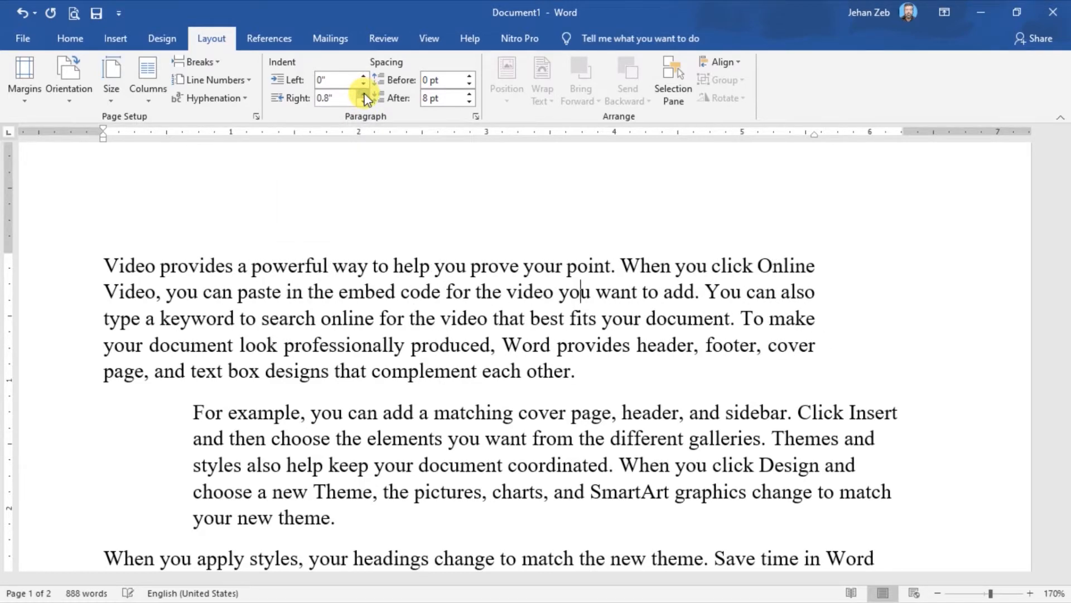
left_click(364, 95)
left_click(363, 95)
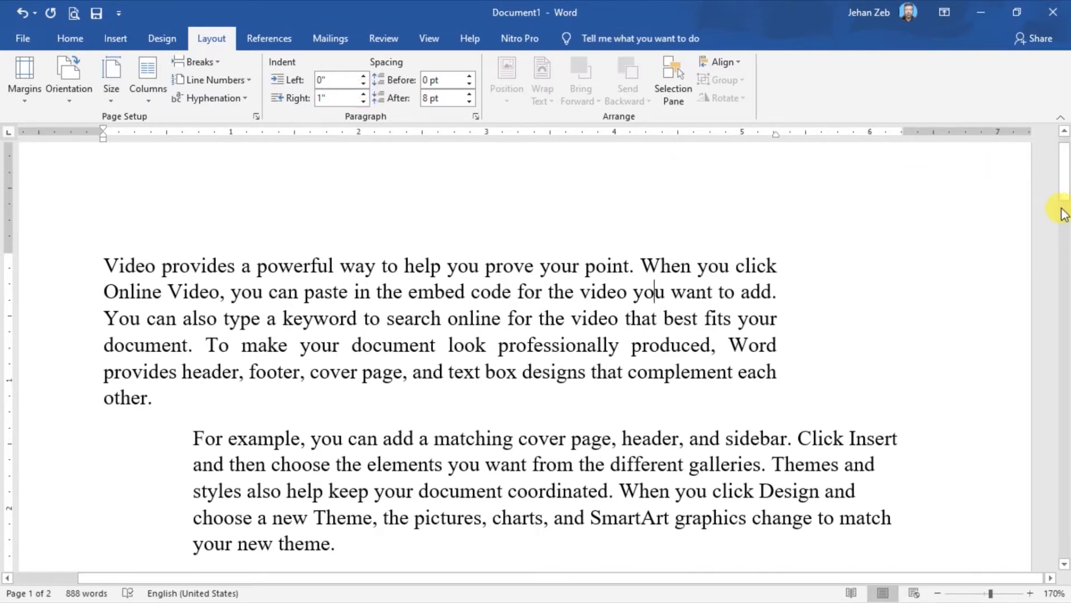
Select the "Reading is easier" and "When you click Online Video" paragraphs and set their left indent to 0.5".
left_click_drag(1065, 188, 1066, 232)
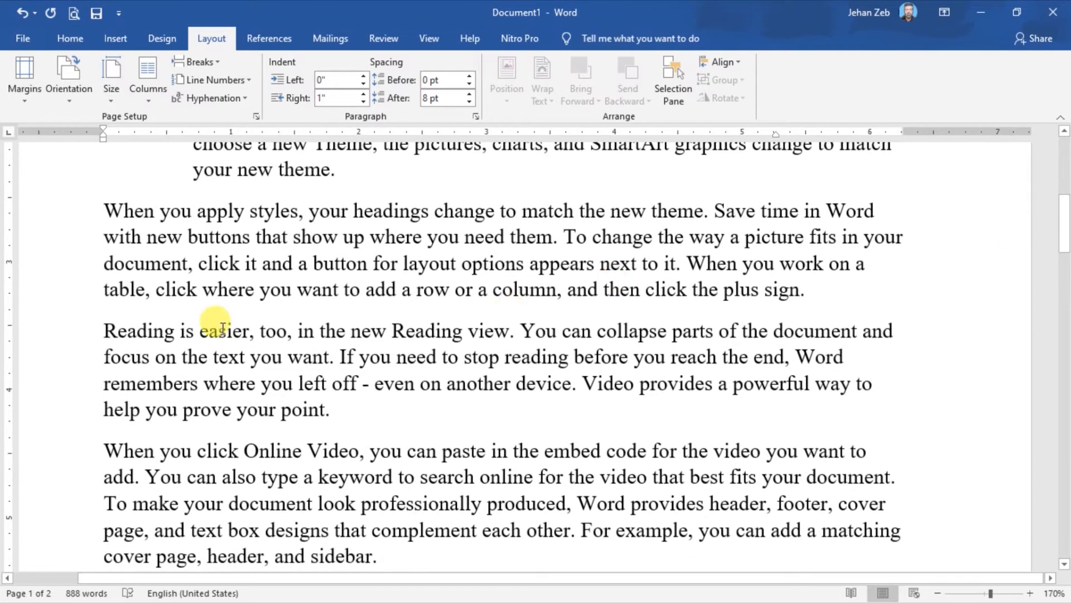
left_click_drag(77, 331, 74, 568)
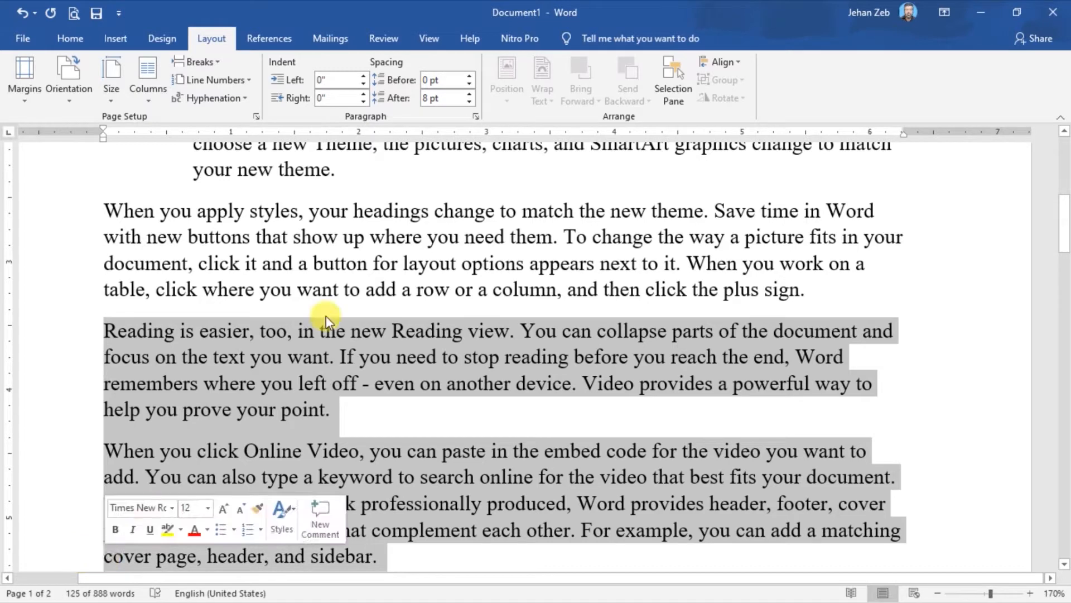
left_click(364, 77)
left_click(364, 76)
left_click(363, 77)
left_click(364, 76)
left_click(364, 77)
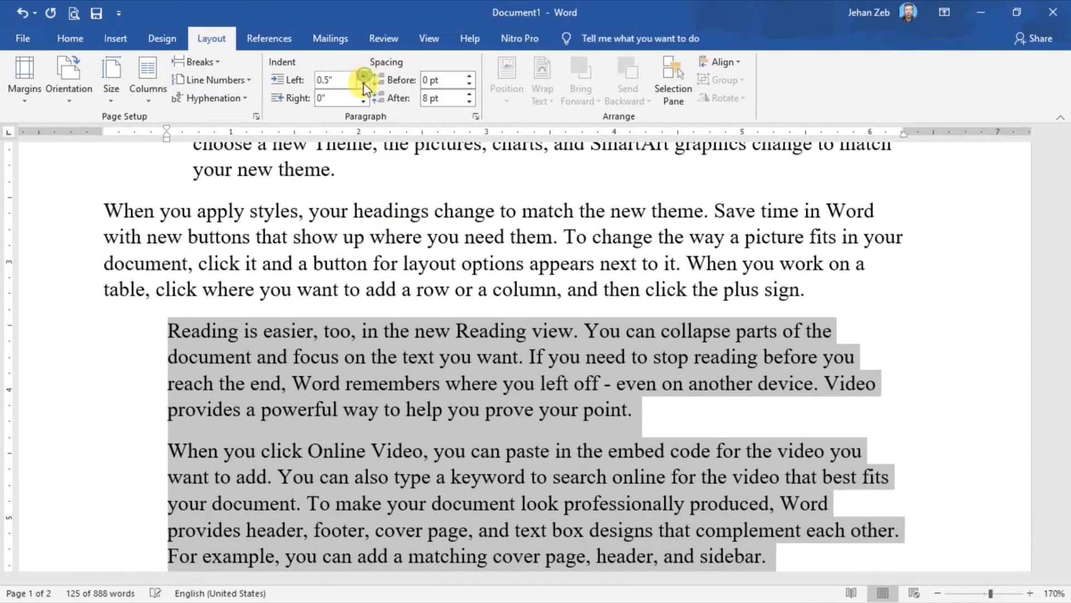
Set the right indent of the two selected paragraphs to 0.6" and justify their text.
left_click(364, 95)
left_click(363, 95)
left_click(364, 95)
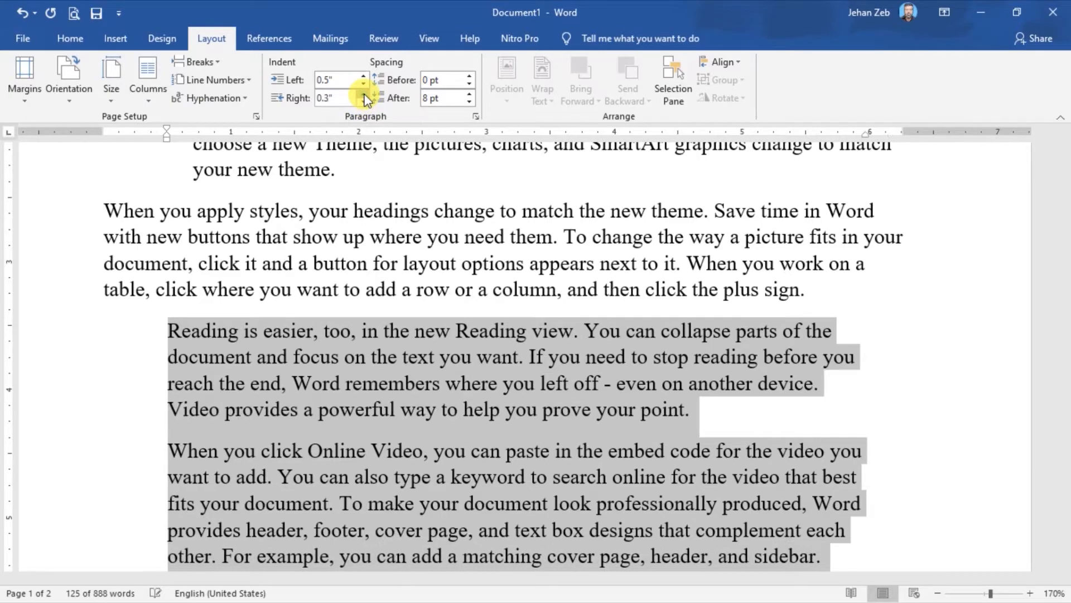
left_click(364, 95)
left_click(363, 95)
left_click(363, 95)
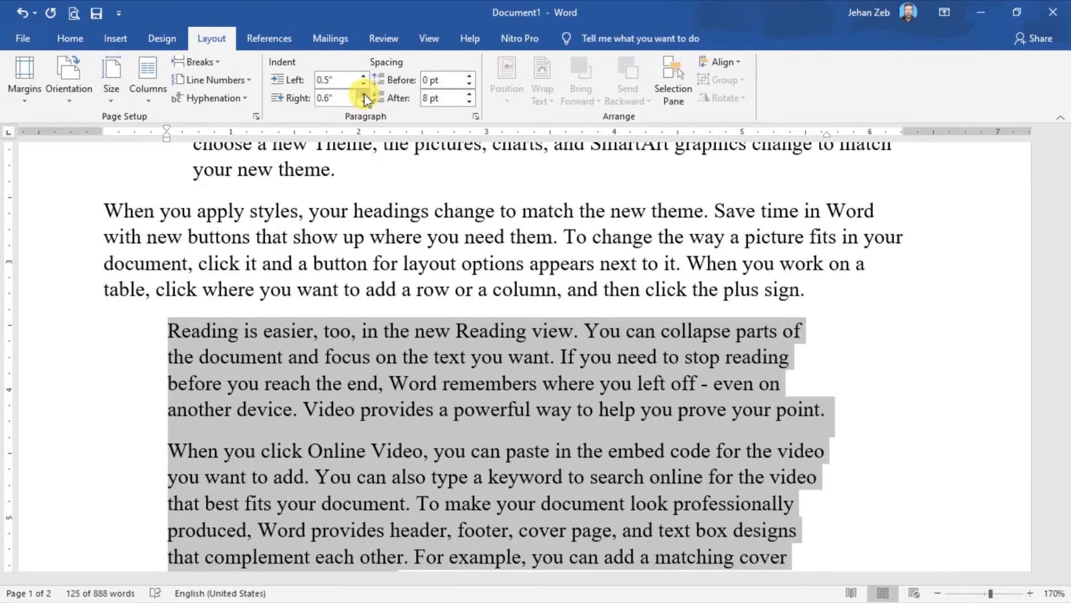
key("ctrl+j")
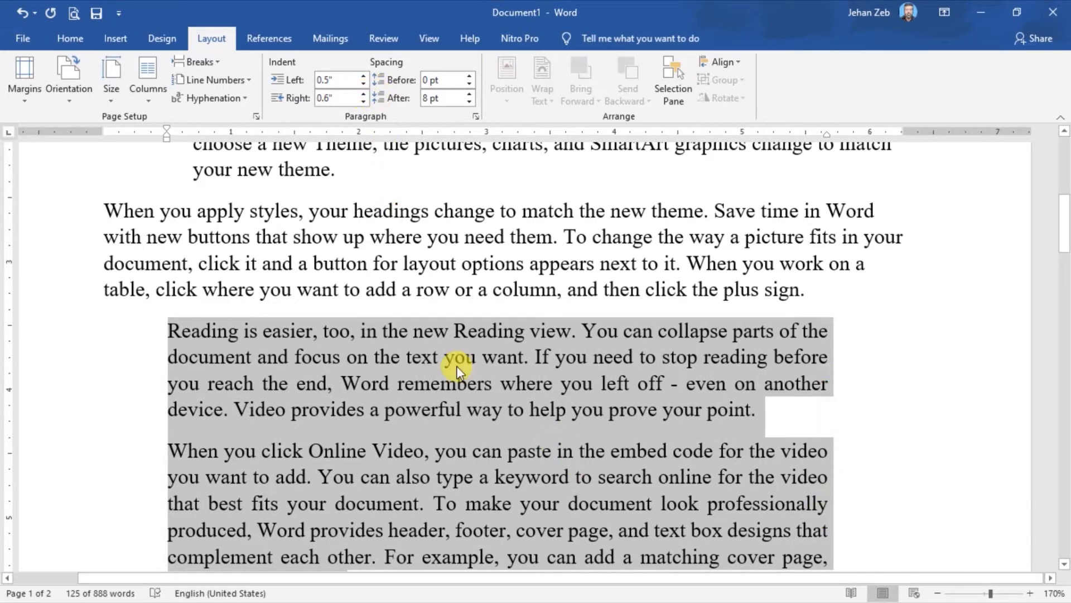
Set the selected paragraphs' right indent to 0.9" and reduce their left indent to 0.2".
left_click(363, 94)
left_click(363, 95)
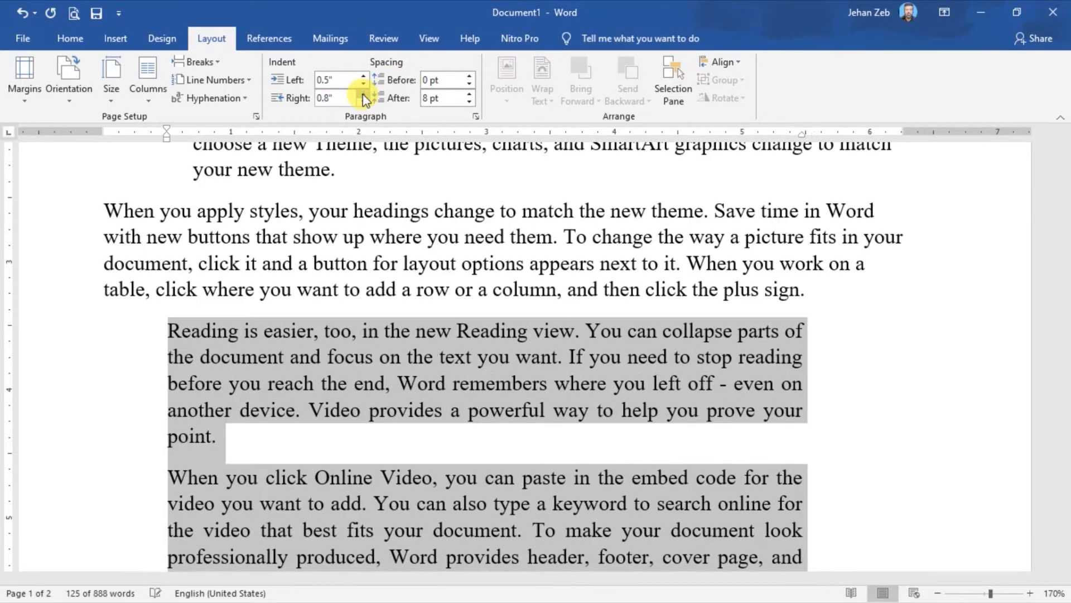
left_click(363, 94)
left_click(365, 87)
left_click(364, 86)
left_click(365, 86)
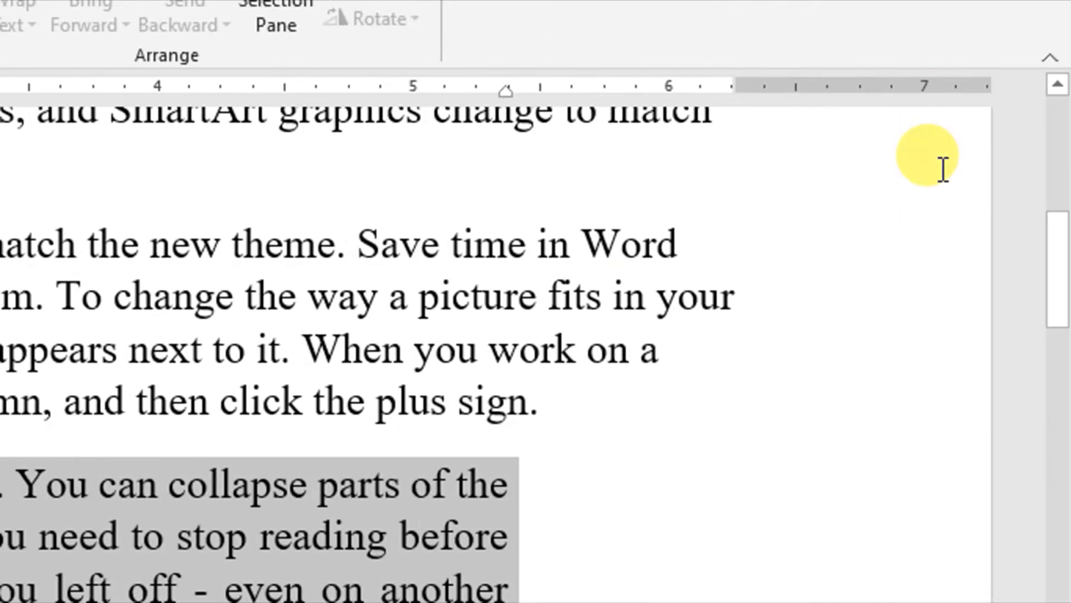
Locate the right indent marker on the ruler, and switch the ruler off and back on.
left_click_drag(1059, 243, 1058, 283)
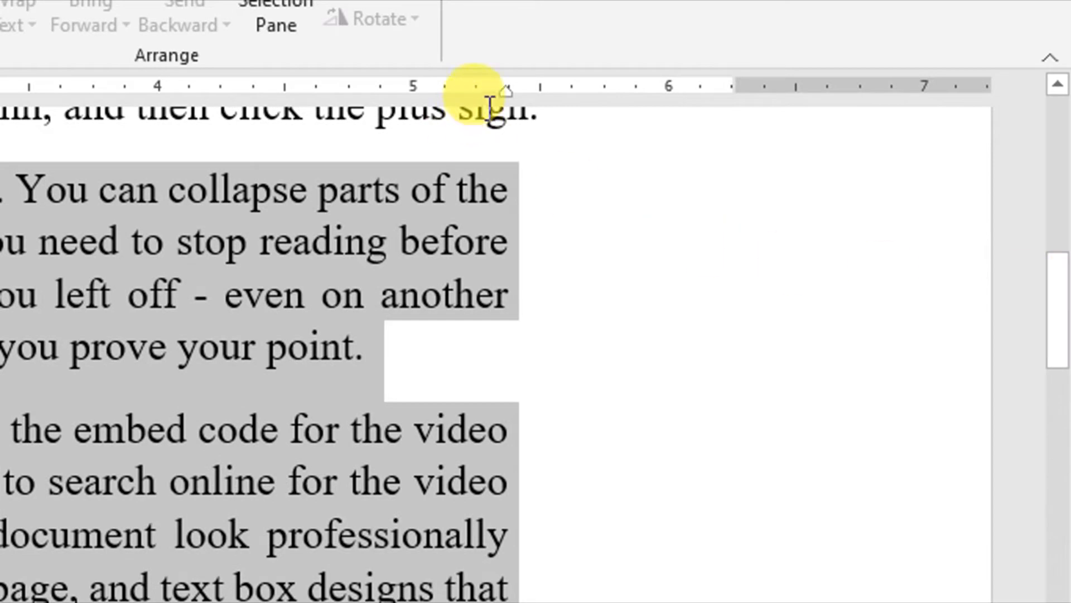
mouse_move(504, 92)
left_mouse_down()
mouse_move(451, 99)
mouse_move(607, 101)
mouse_move(506, 100)
left_mouse_up()
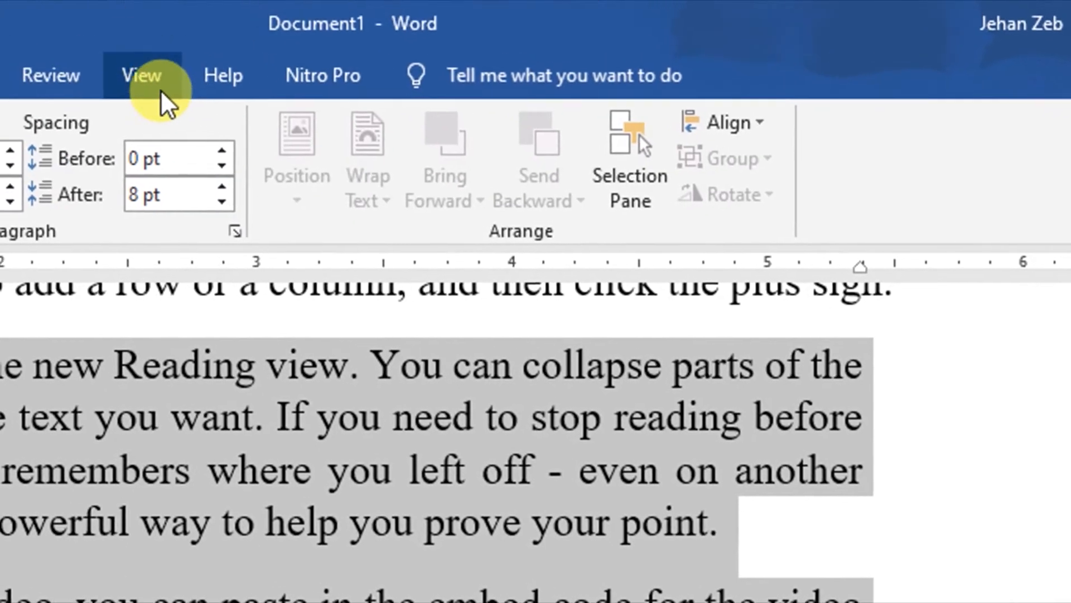
left_click(162, 88)
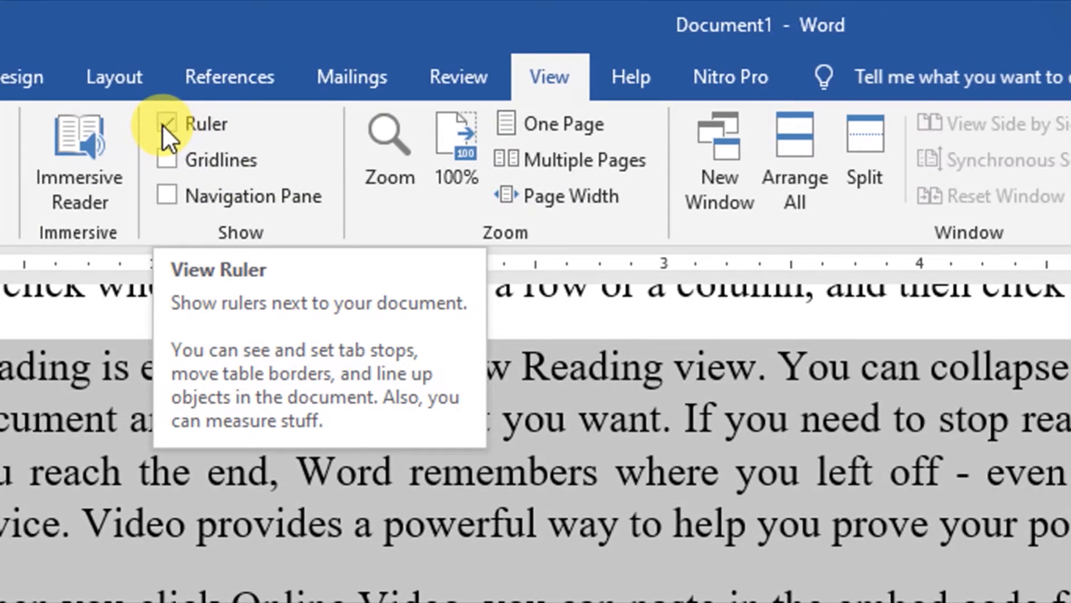
left_click(163, 125)
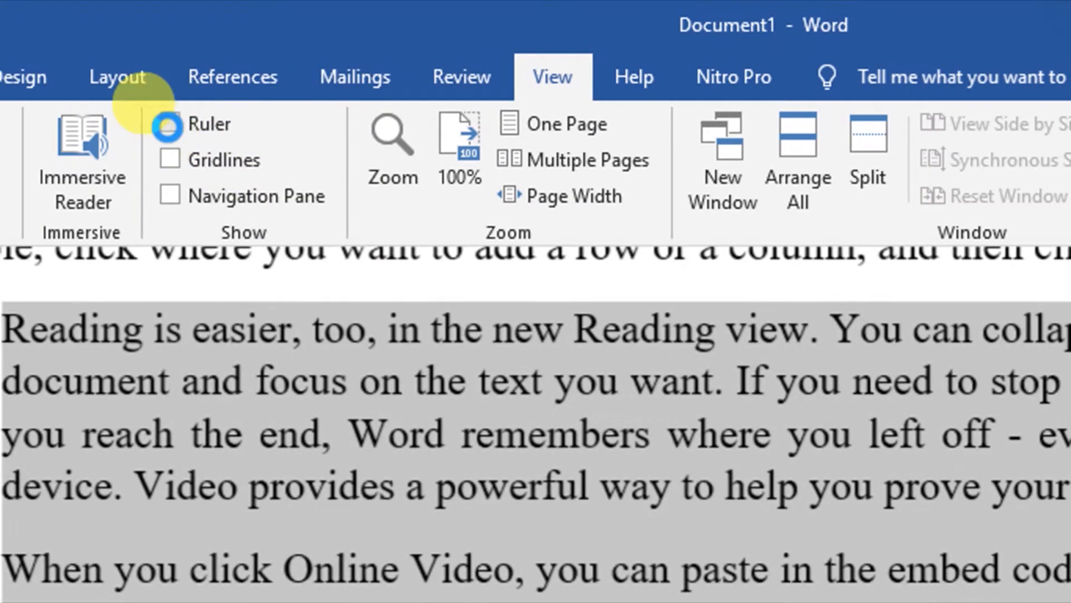
left_click(168, 125)
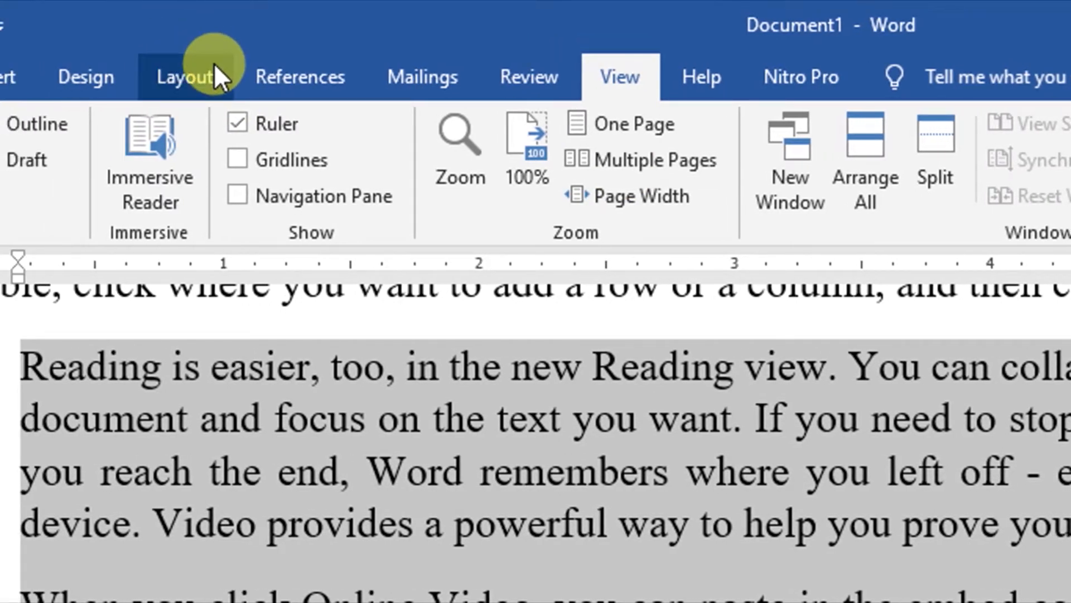
Move the left indent marker on the ruler to 0.38" for the two selected paragraphs.
left_click(213, 62)
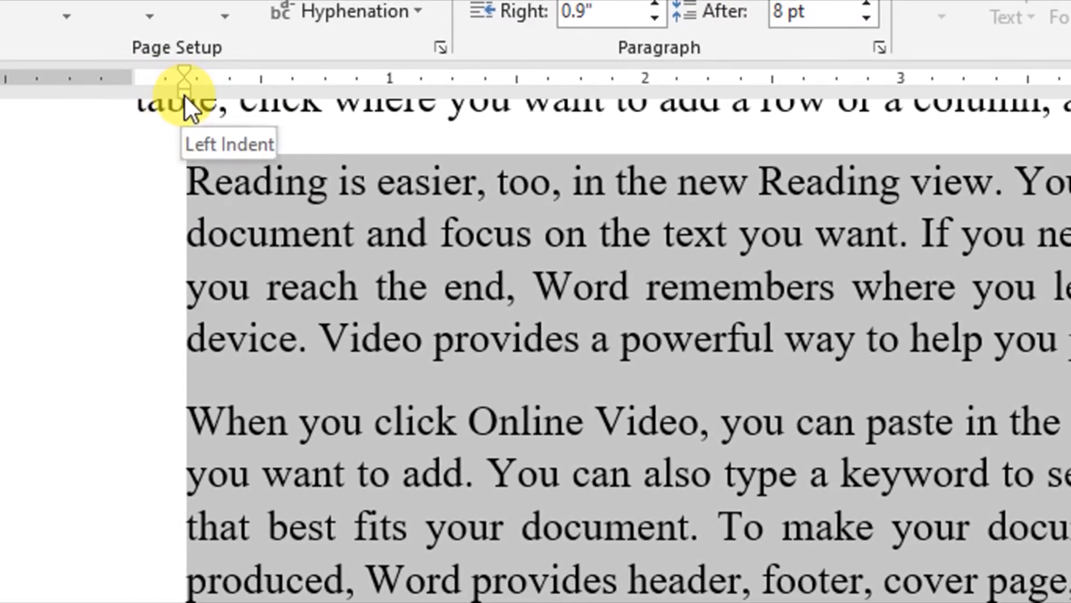
mouse_move(184, 95)
left_mouse_down()
mouse_move(336, 117)
mouse_move(229, 97)
left_mouse_up()
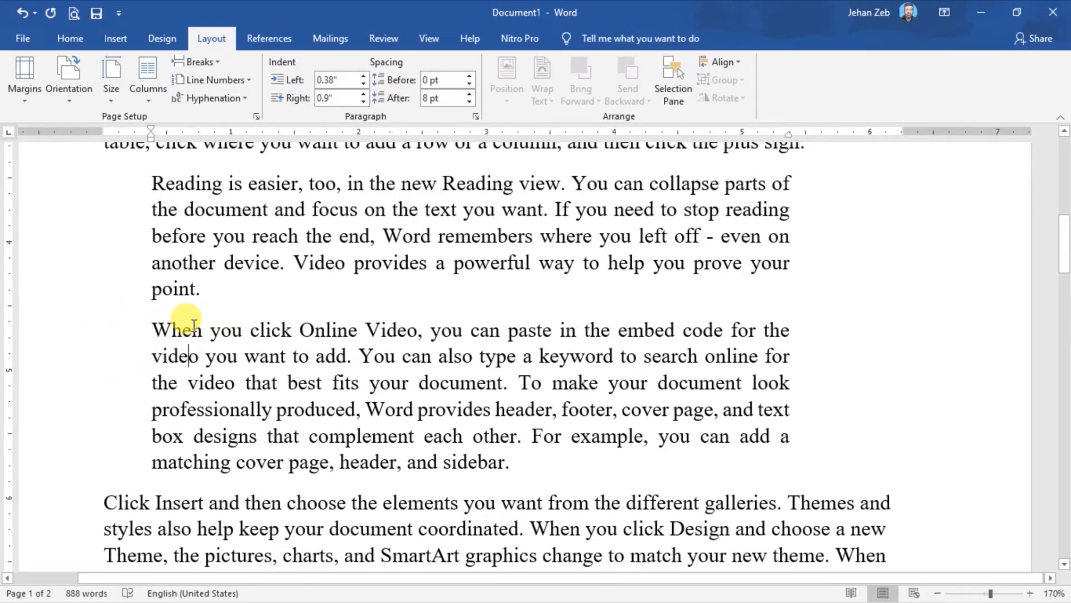
Set the spacing before the "When you click Online Video" paragraph to 36 pt.
left_click_drag(180, 327, 364, 438)
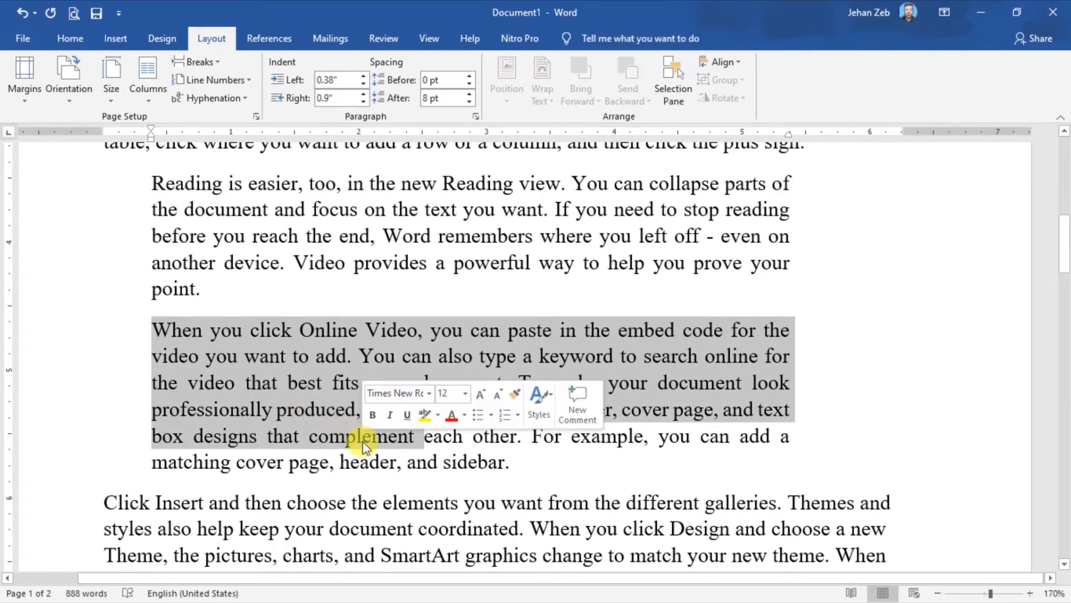
left_click(317, 383)
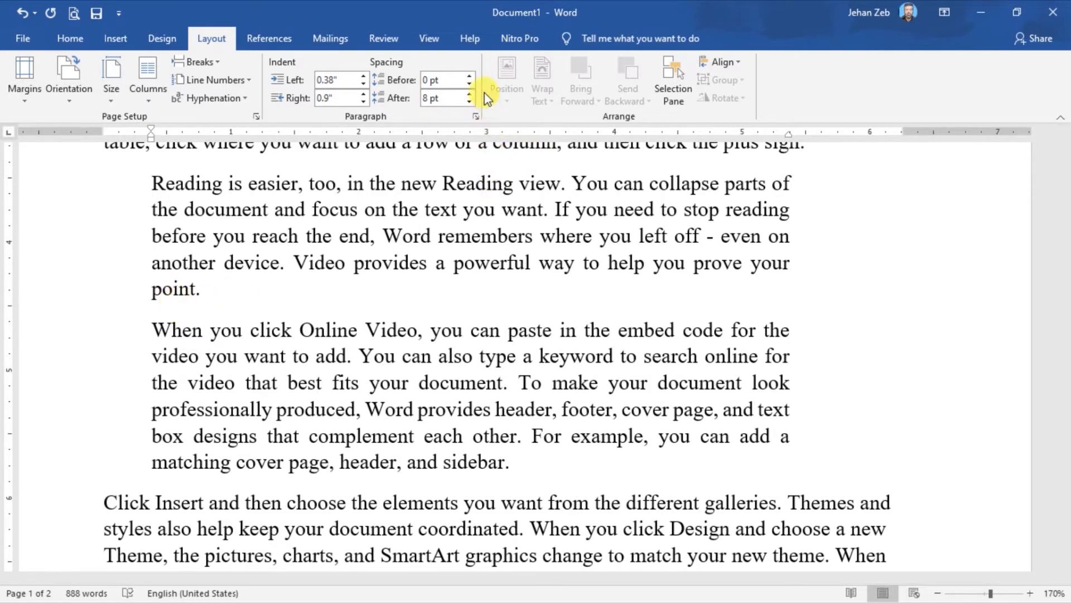
left_click(470, 75)
left_click(469, 76)
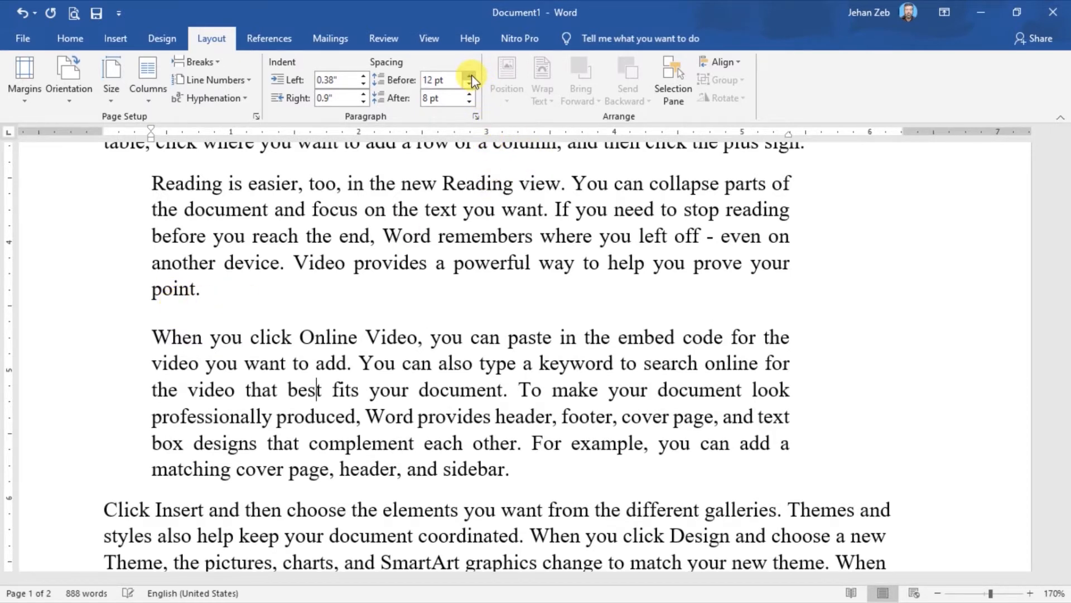
left_click(470, 76)
left_click(470, 75)
left_click(470, 76)
left_click(470, 76)
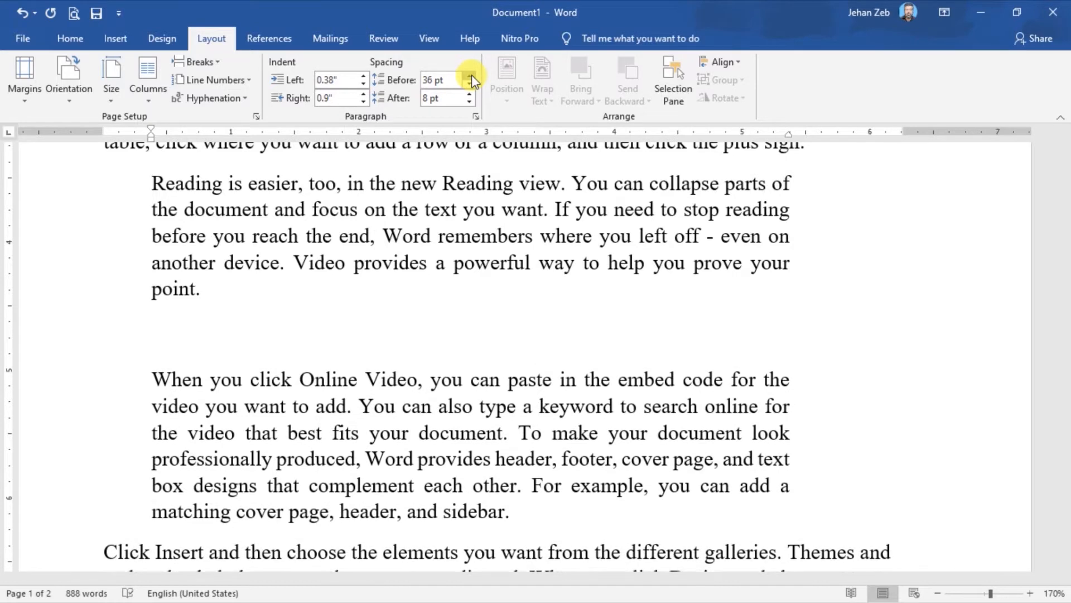
Adjust the spacing before the "When you click Online Video" paragraph to 30 pt.
left_click(471, 92)
left_click(471, 92)
left_click(471, 91)
left_click(471, 91)
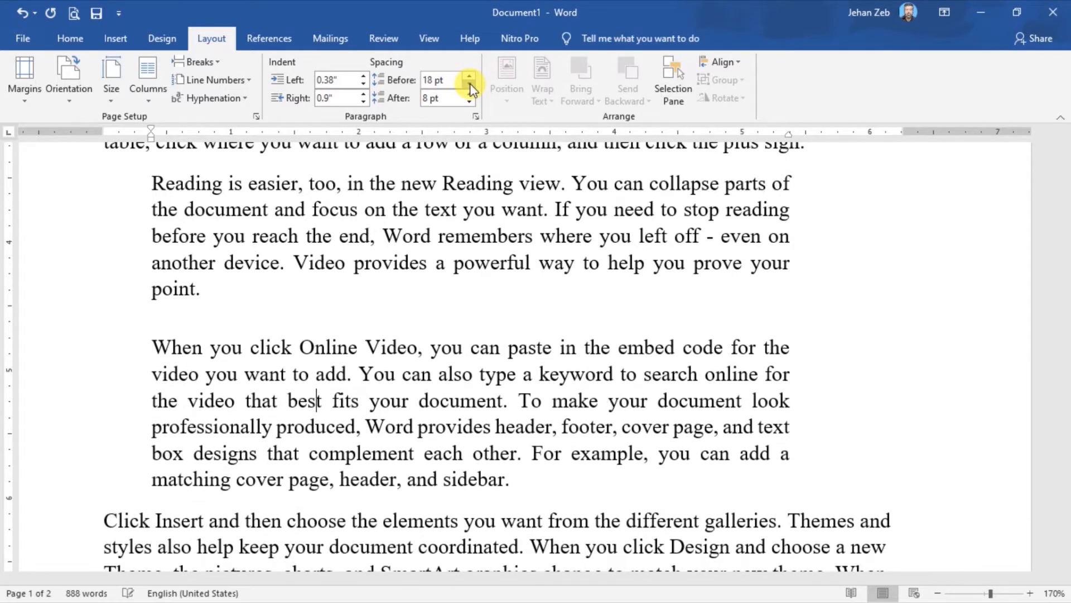
left_click(470, 76)
left_click(471, 76)
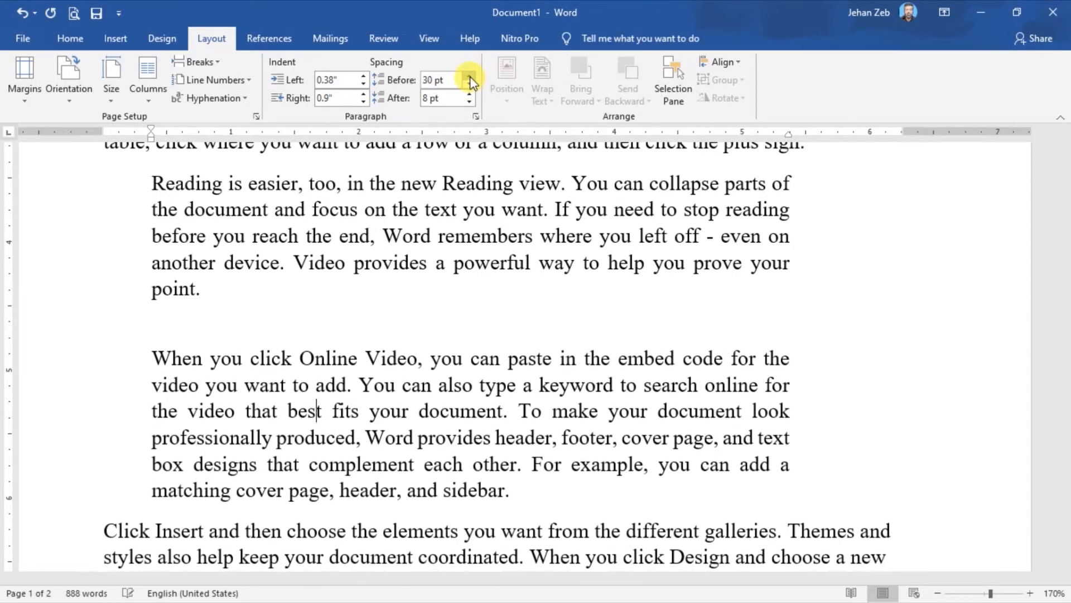
Reduce the spacing before the "When you click Online Video" paragraph to 18 pt.
left_click(470, 76)
left_click(470, 76)
left_click(470, 91)
left_click(470, 91)
left_click(469, 92)
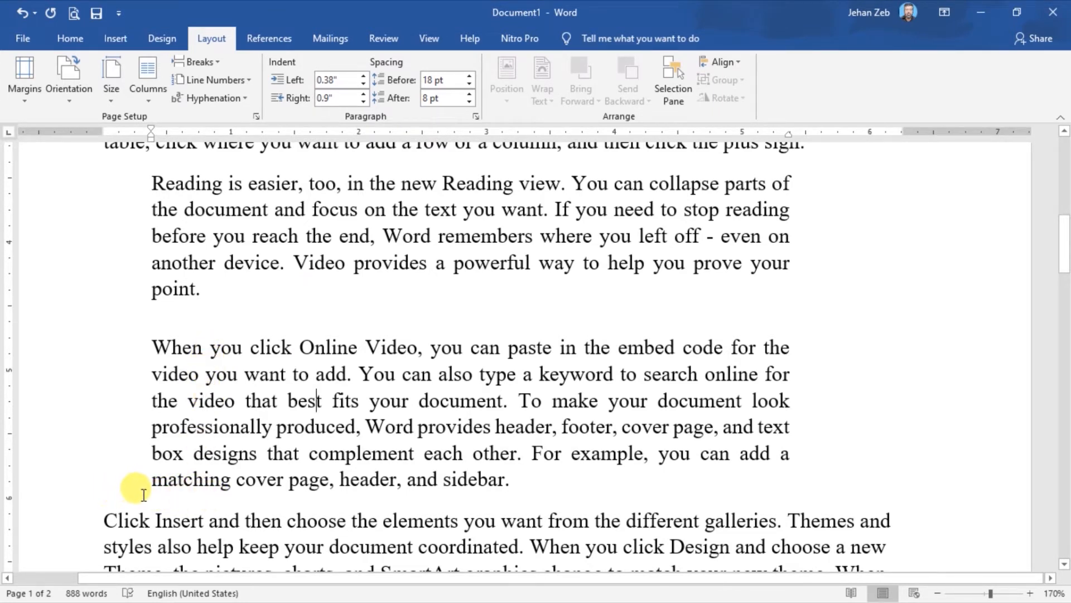
Increase the spacing after the "When you click Online Video" paragraph to 48 pt.
mouse_move(145, 495)
left_mouse_down()
mouse_move(213, 501)
mouse_move(159, 491)
left_mouse_up()
left_click(248, 414)
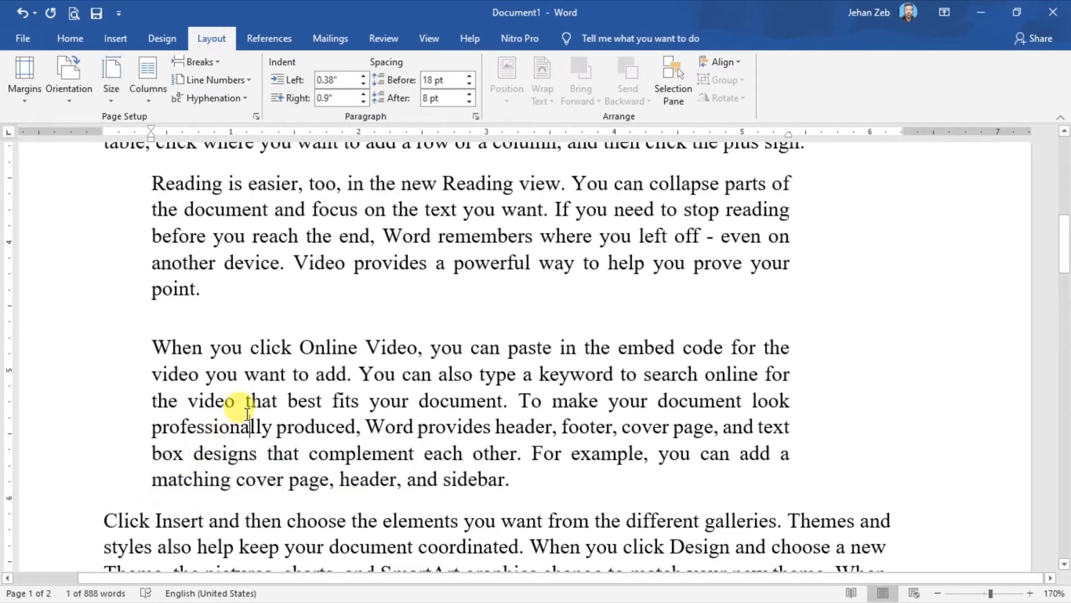
left_click(469, 95)
left_click(470, 95)
left_click(470, 95)
left_click(470, 95)
left_click(470, 95)
left_click(469, 95)
left_click(470, 95)
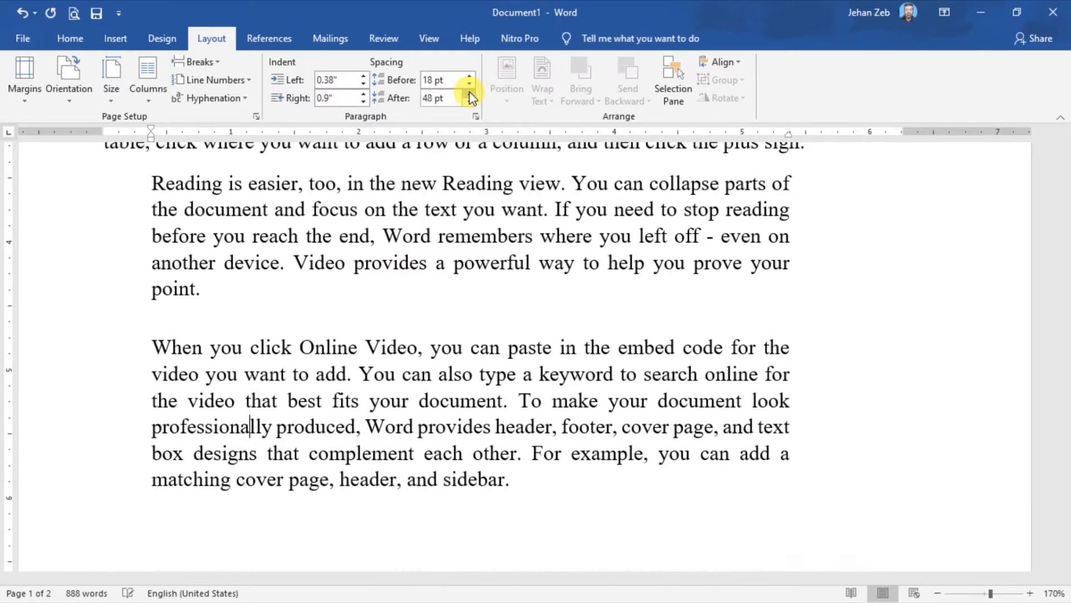
Reduce the spacing after the "When you click Online Video" paragraph to 6 pt.
left_click(466, 101)
left_click(465, 101)
left_click(465, 101)
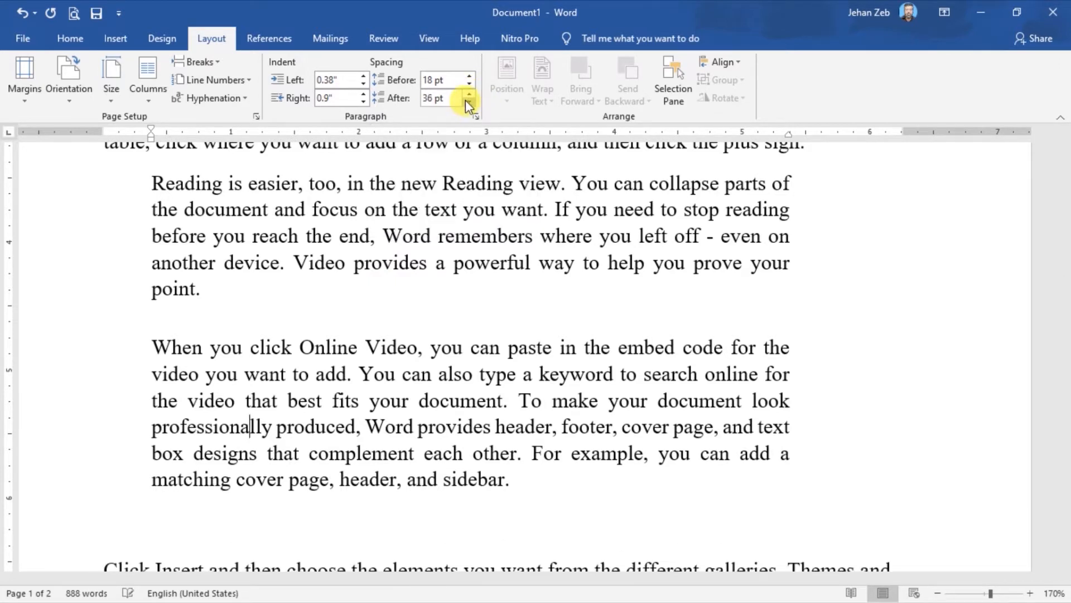
left_click(466, 100)
left_click(466, 100)
left_click(466, 101)
left_click(465, 100)
left_click(465, 100)
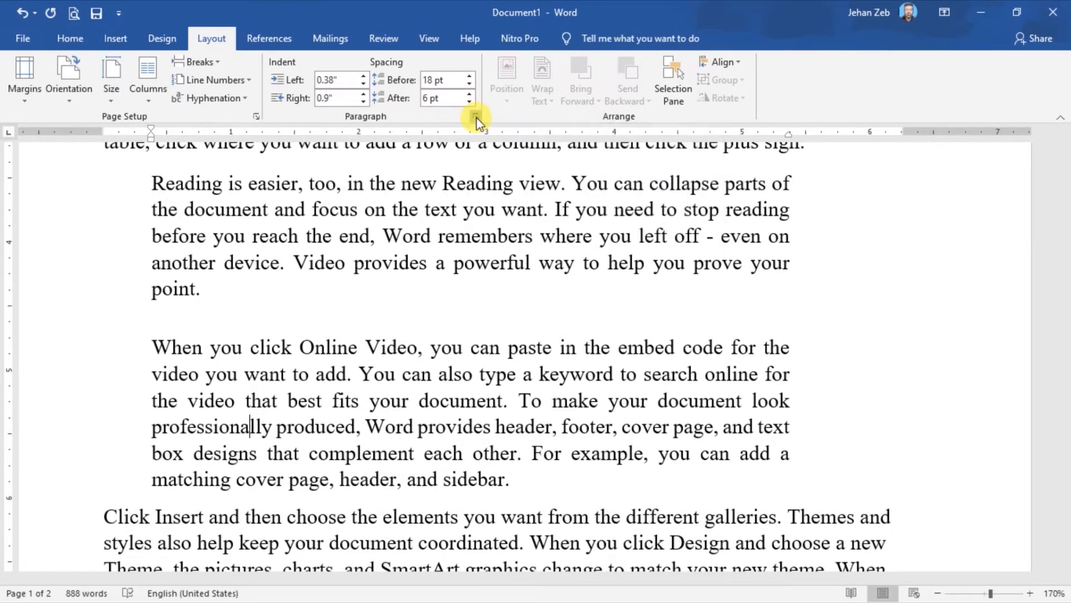
Open the full Paragraph settings for the "When you click Online Video" paragraph and move the dialog aside.
left_click(476, 118)
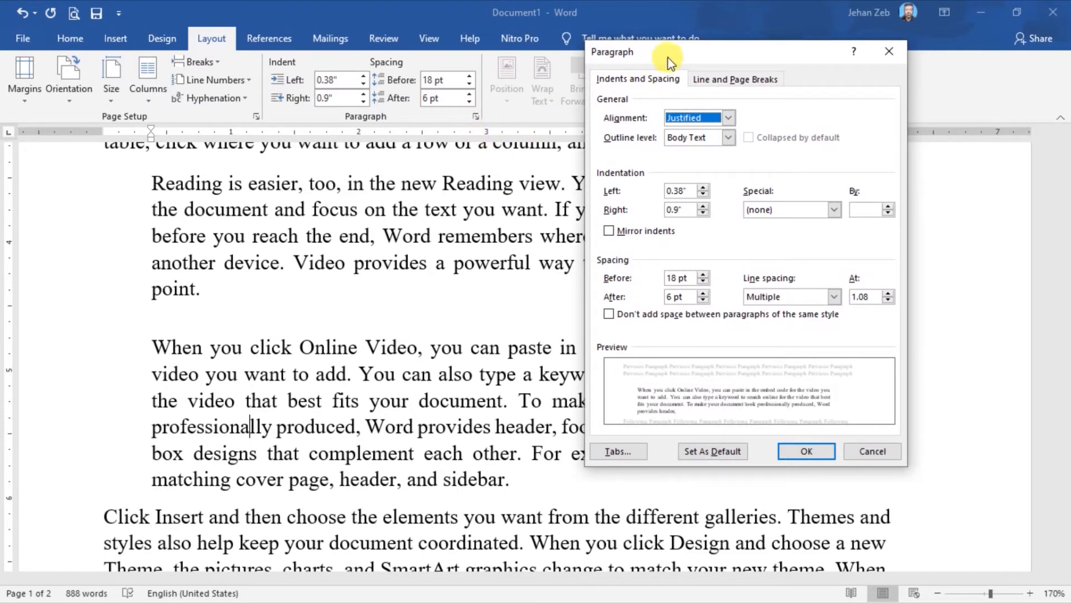
left_click_drag(671, 54, 435, 132)
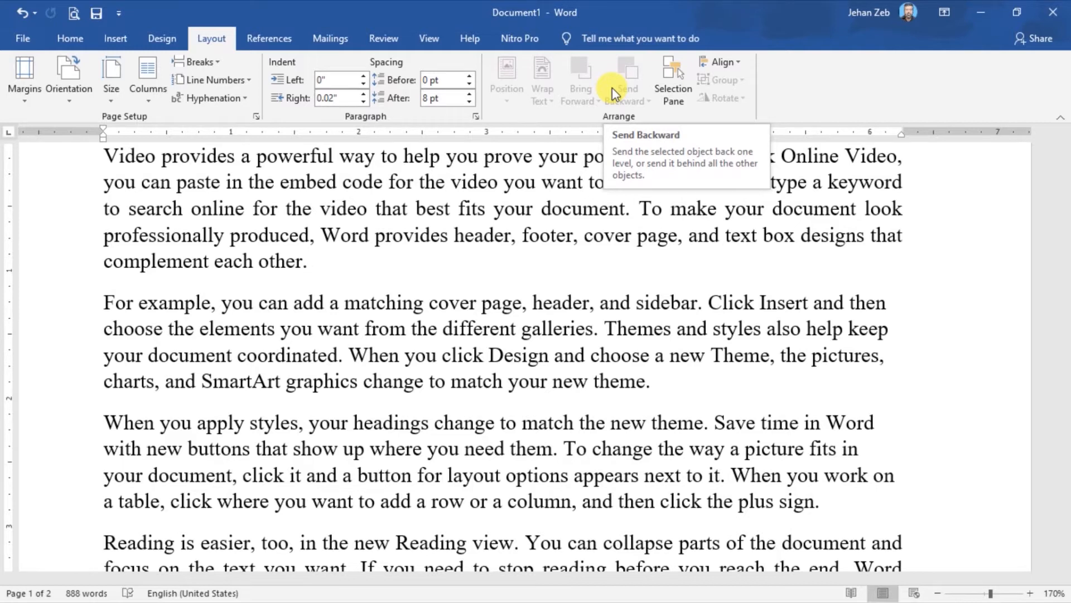
Draw a smiley face shape over the lower lines of the first paragraph.
left_click(115, 39)
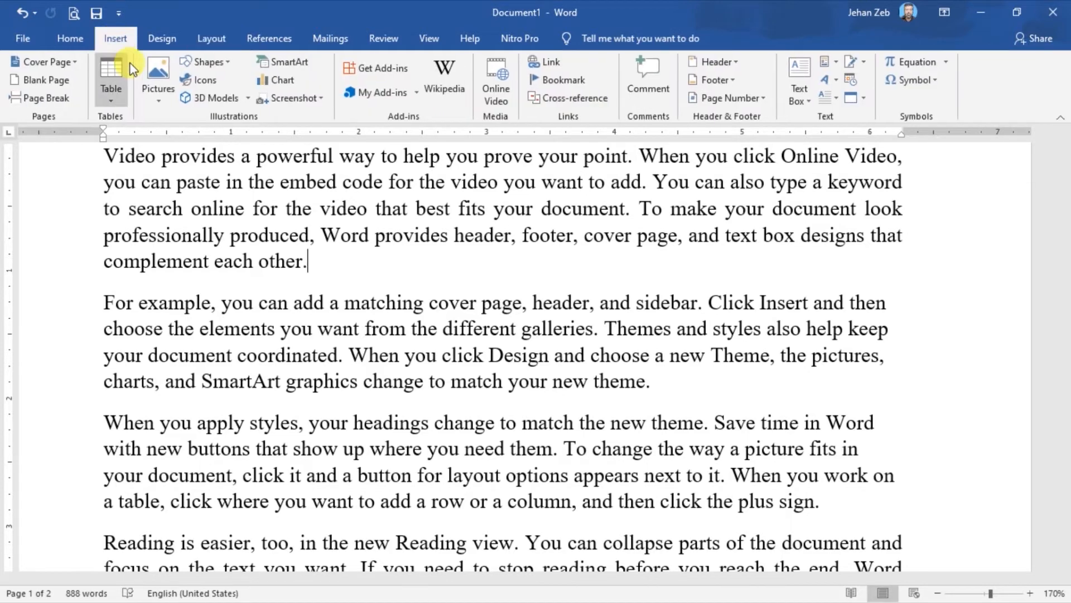
left_click(222, 60)
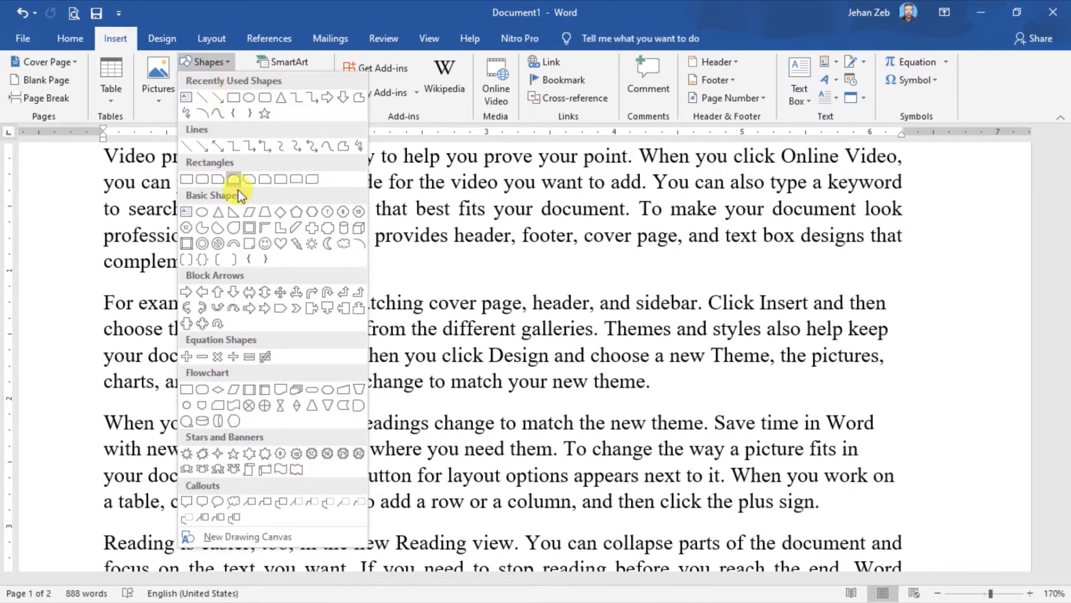
left_click(264, 246)
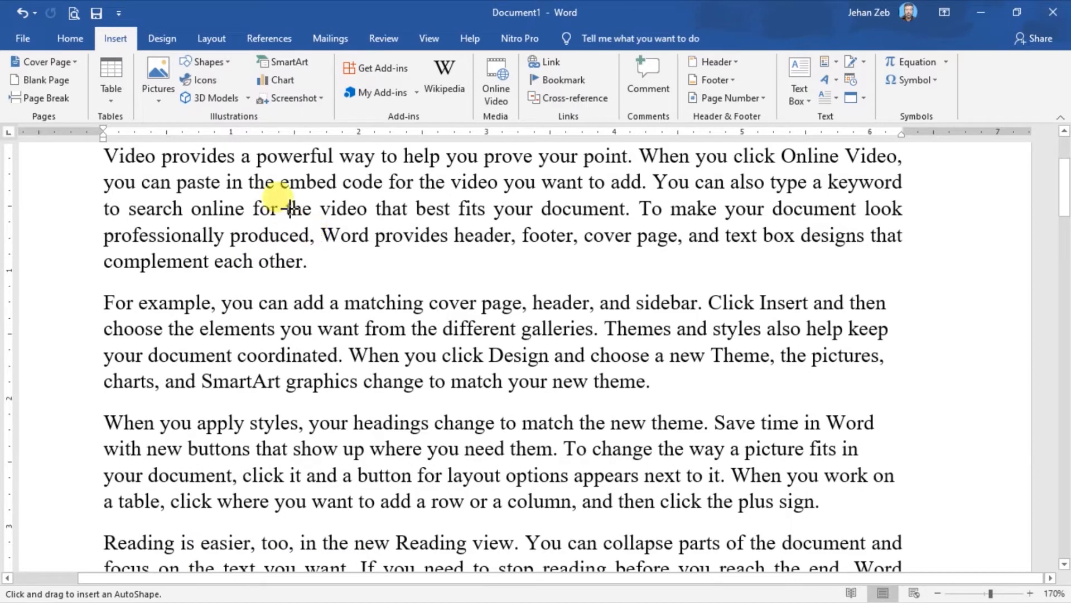
left_click_drag(275, 183, 423, 294)
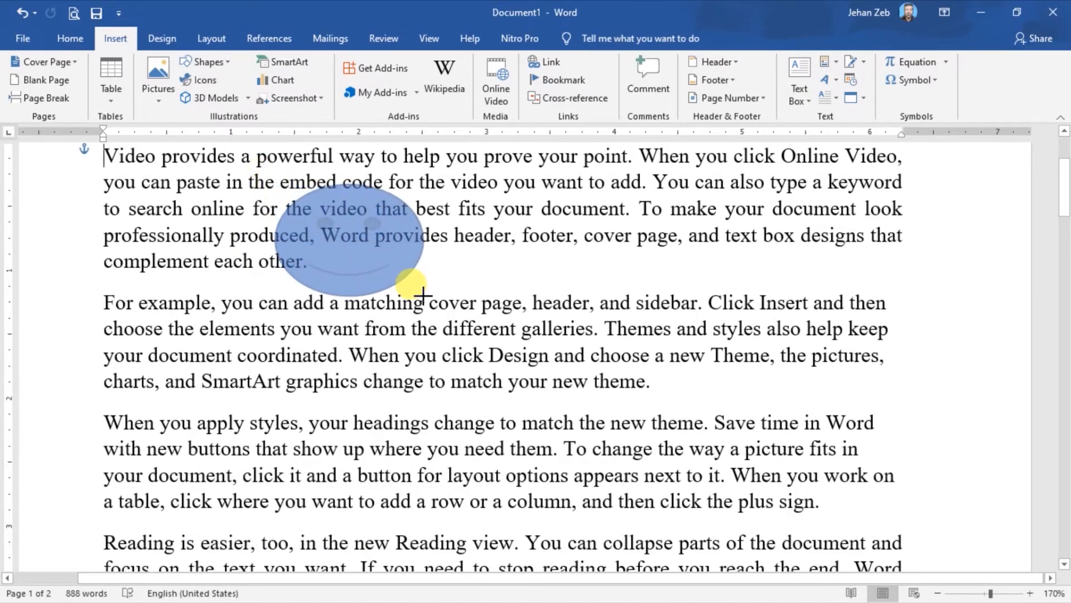
Compare the Arrange options with the smiley face deselected and selected, and view its Position choices.
left_click(208, 35)
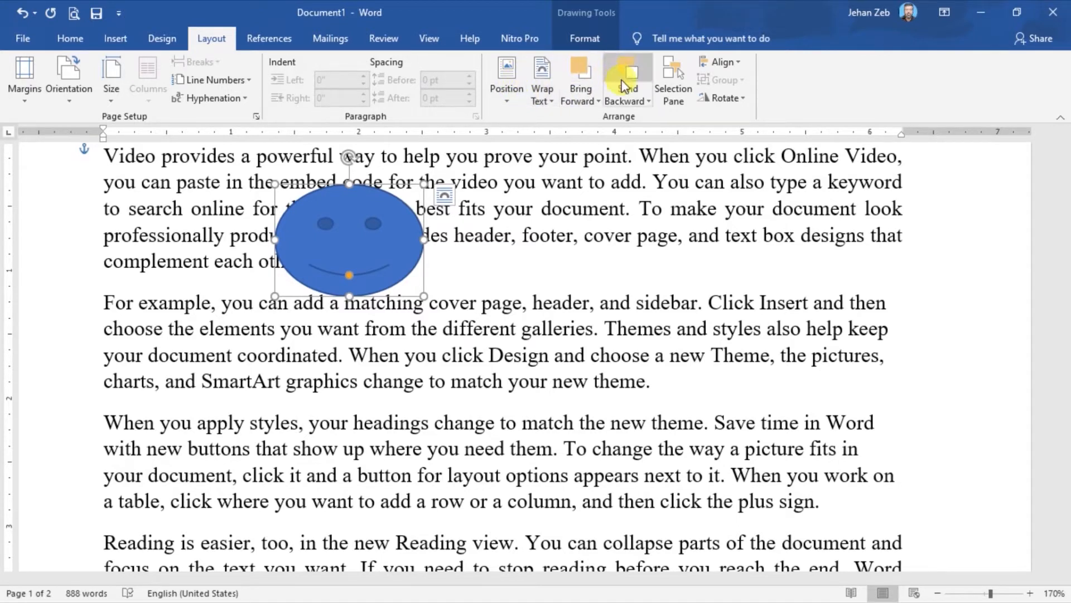
left_click(520, 215)
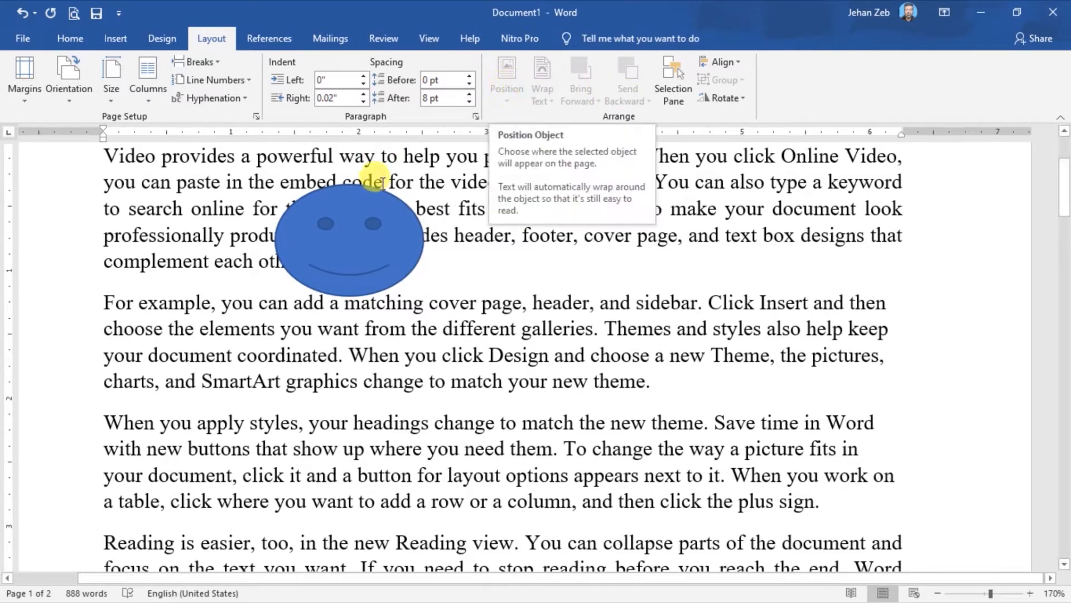
left_click(356, 214)
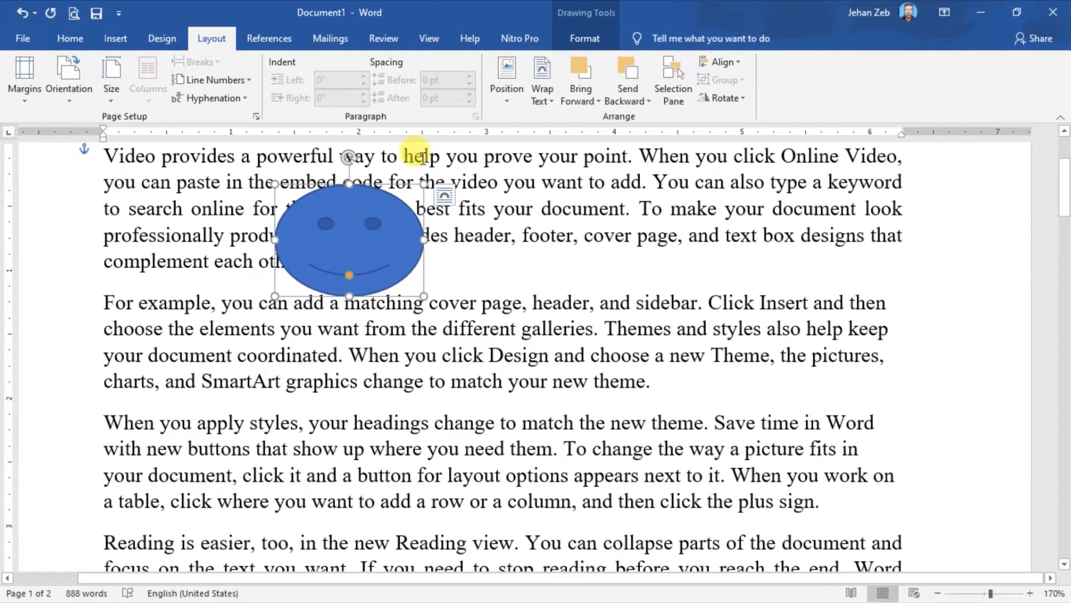
left_click(507, 99)
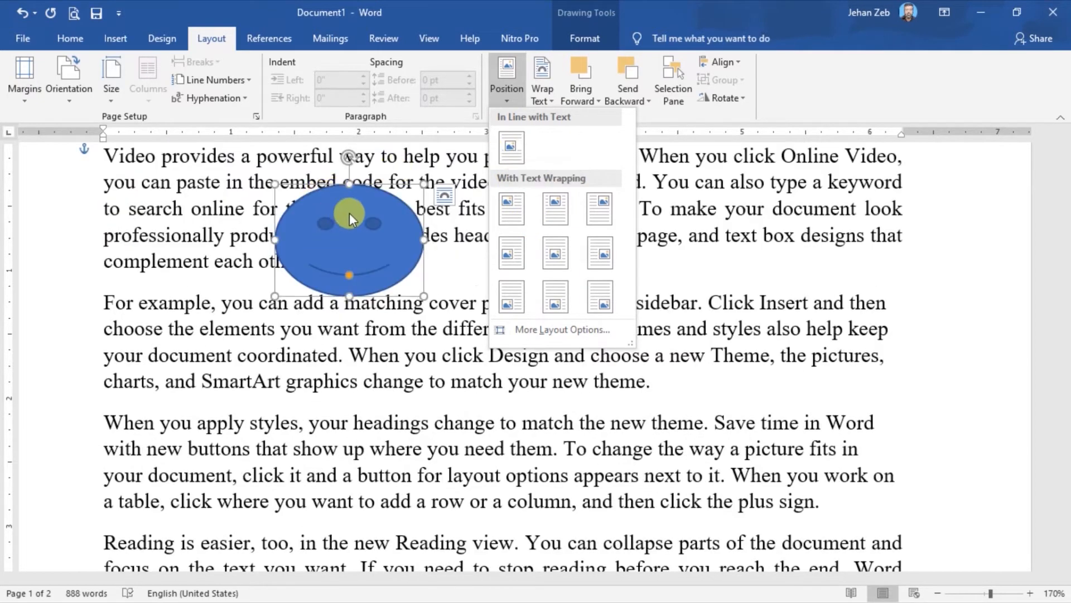
left_click(353, 224)
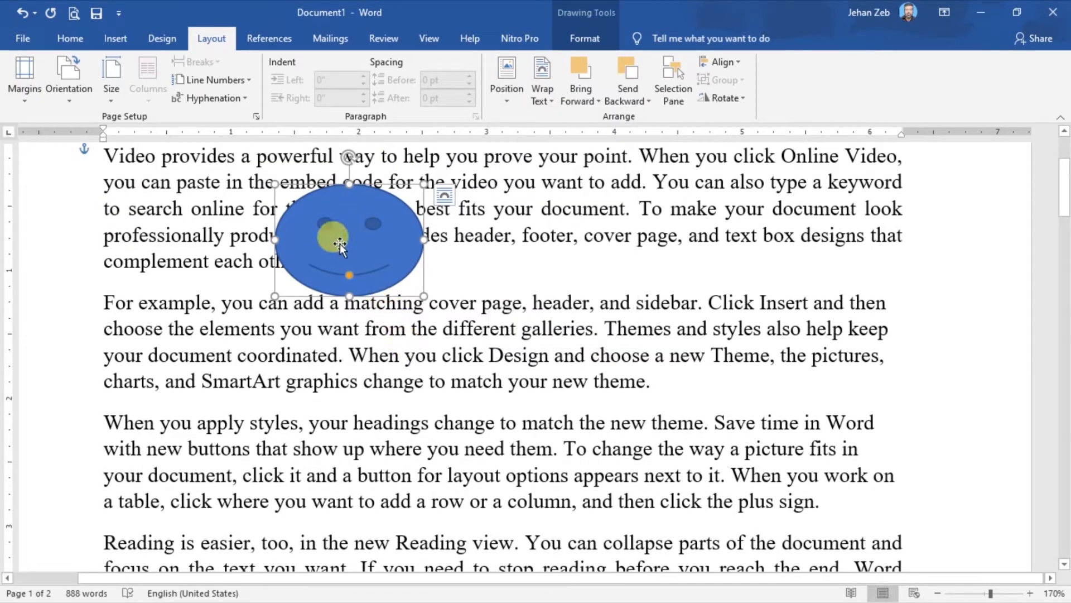
Move the smiley face onto the "For example" paragraph and set its position to In Line with Text.
left_click_drag(337, 236, 467, 370)
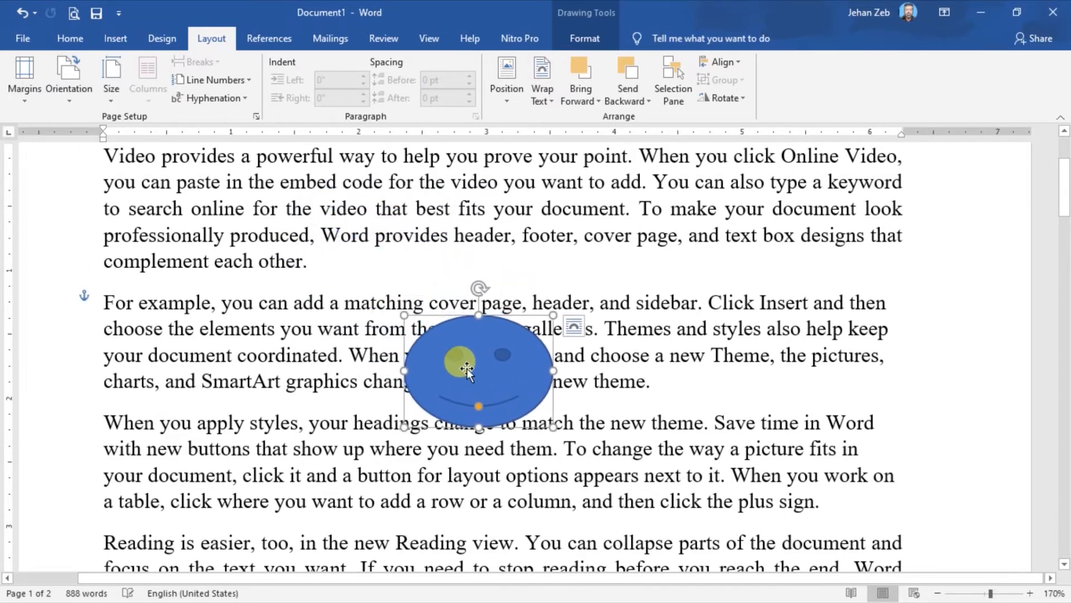
left_click(509, 102)
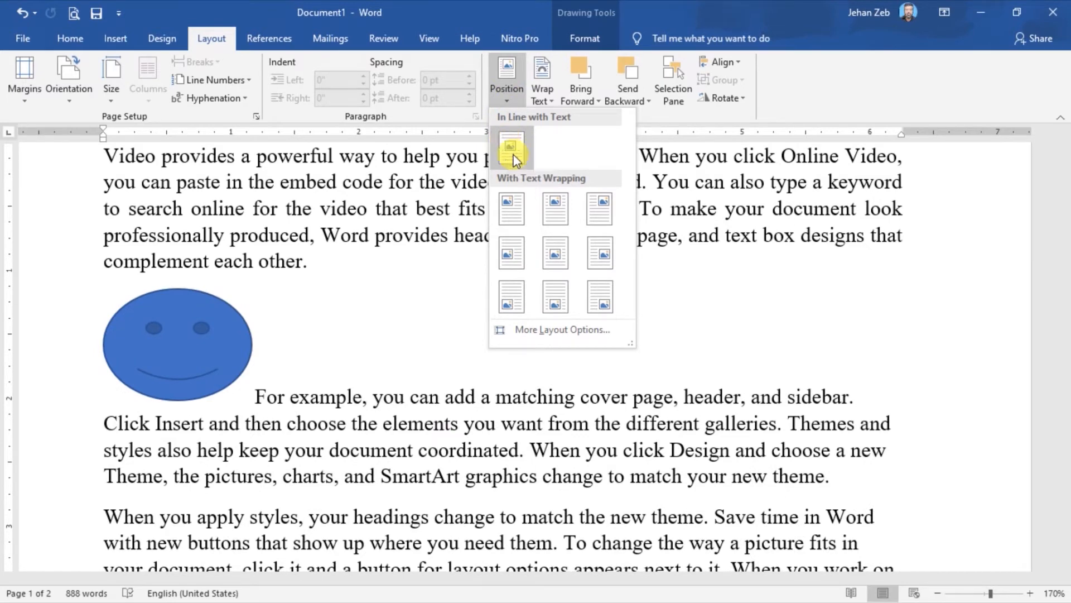
left_click(510, 148)
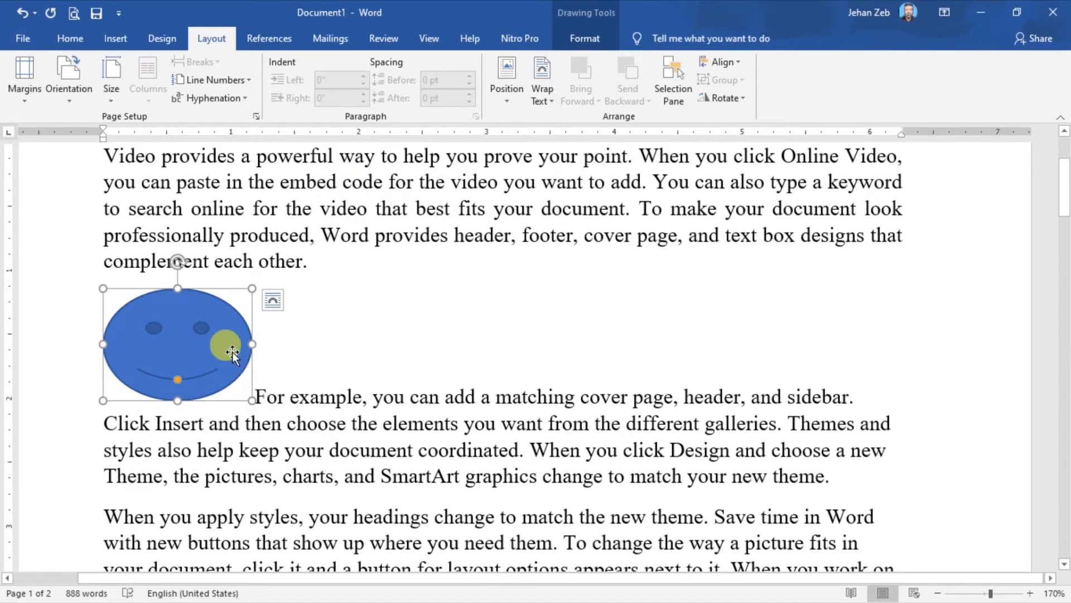
Move the in-line smiley face along the paragraph's first line to just after "For example, y".
left_click_drag(218, 342, 351, 327)
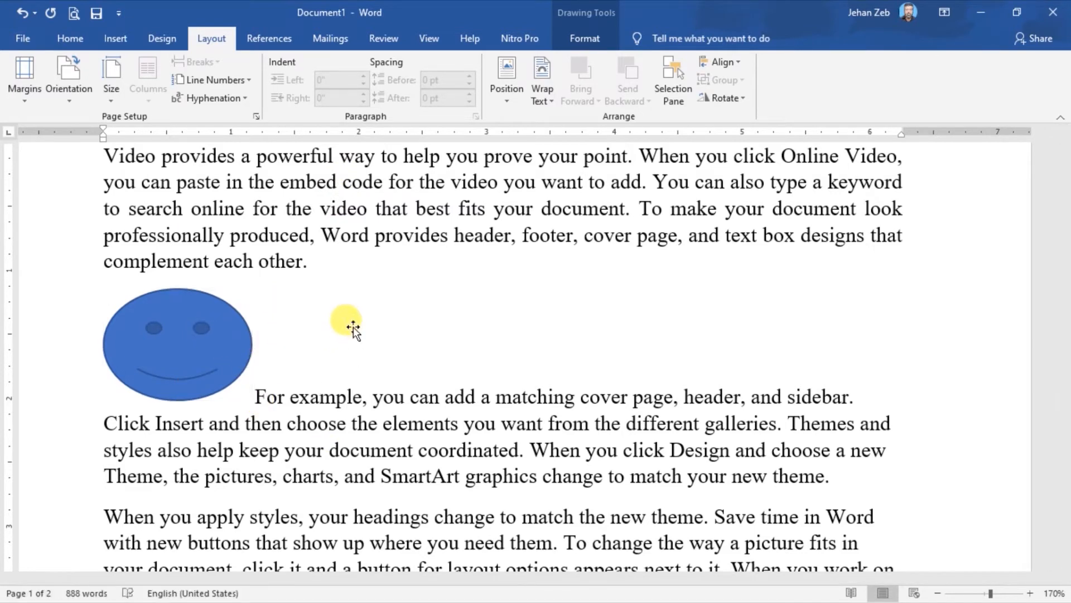
left_click_drag(263, 334, 379, 314)
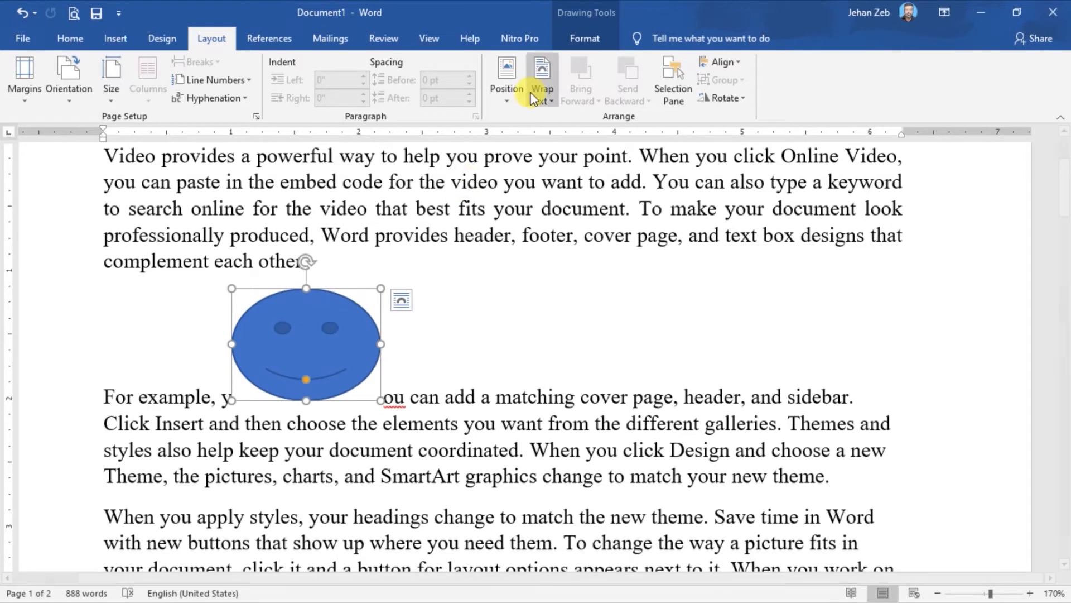
Zoom out to 50% to view the whole page and examine the Position presets with text wrapping for the smiley face.
left_click(507, 95)
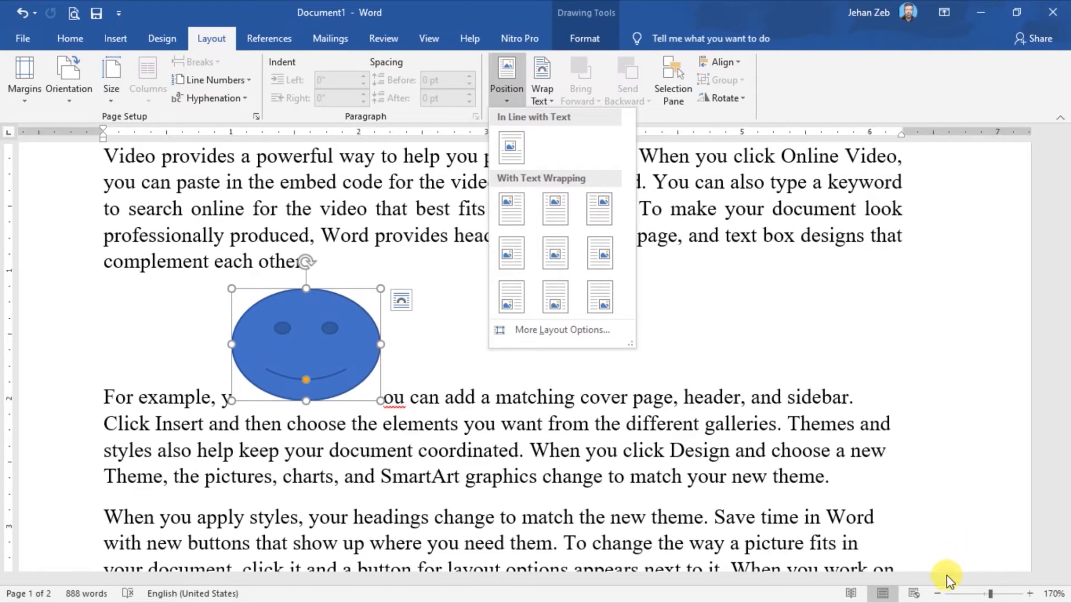
left_click(938, 593)
left_click(937, 593)
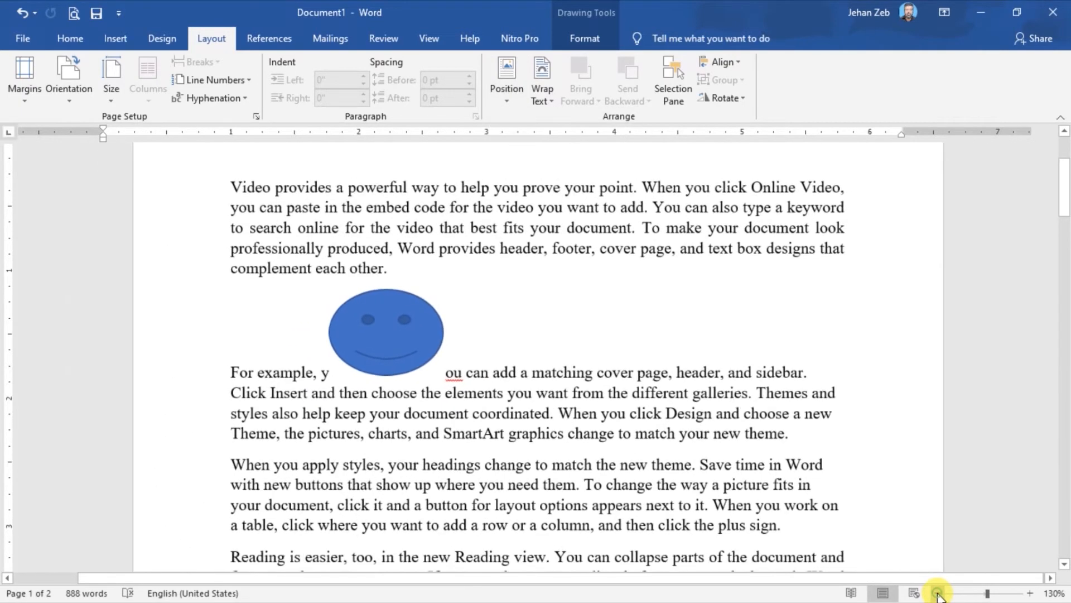
left_click(938, 593)
left_click(937, 593)
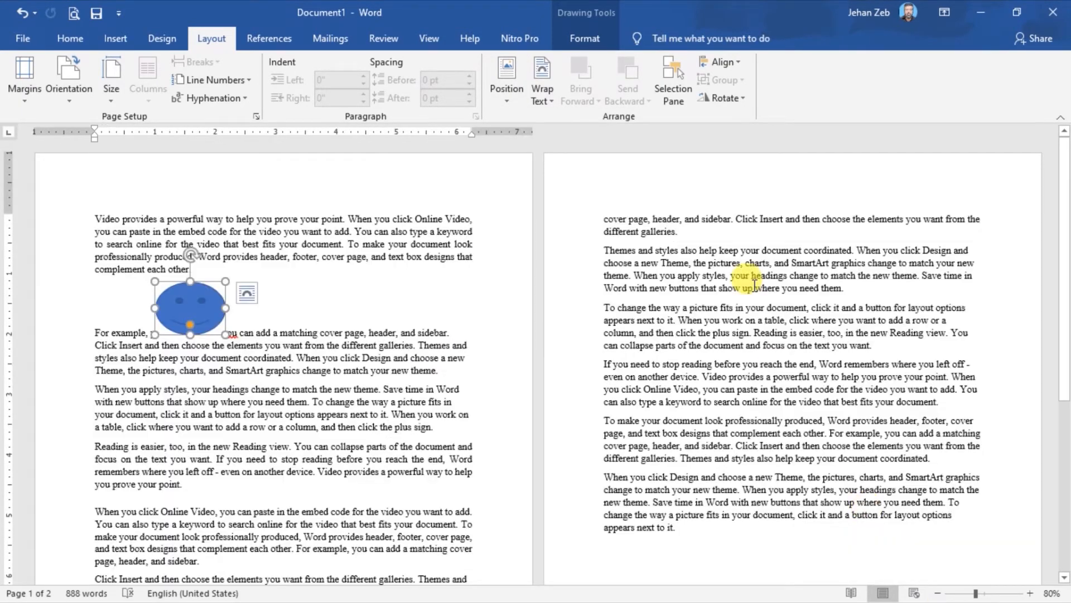
left_click(505, 106)
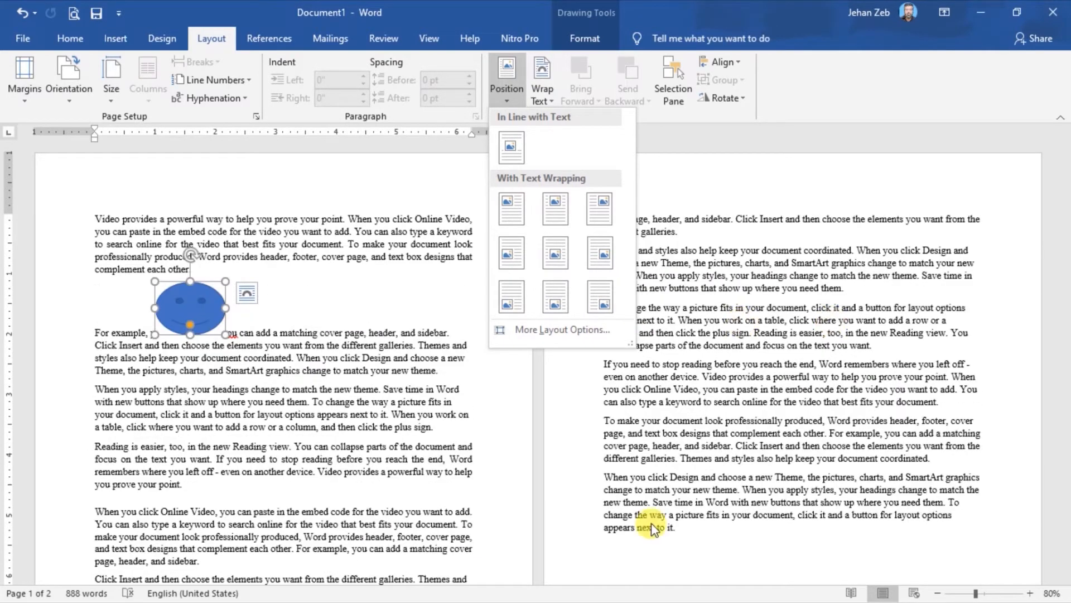
left_click(937, 594)
left_click(937, 593)
left_click(938, 594)
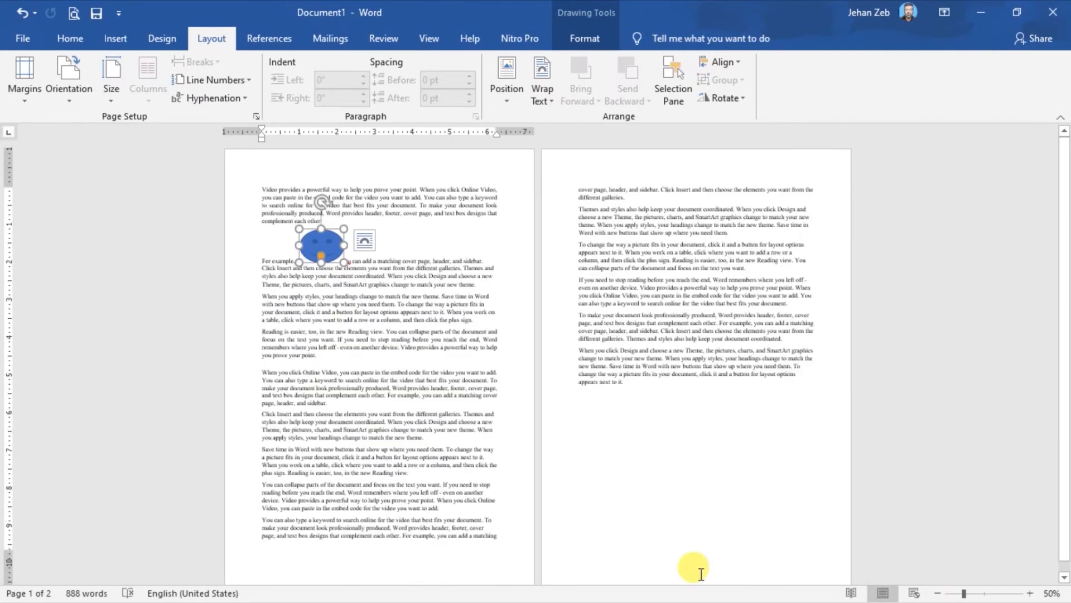
left_click(507, 94)
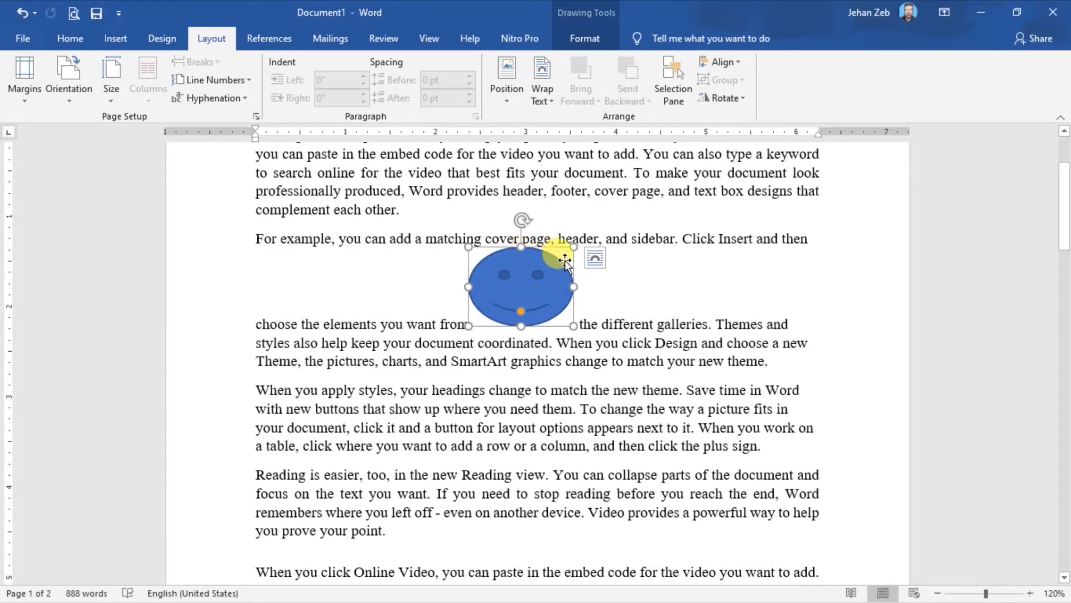
Examine the smiley face's layout and text wrapping options, including a preview of In Front of Text, without applying any.
left_click(593, 258)
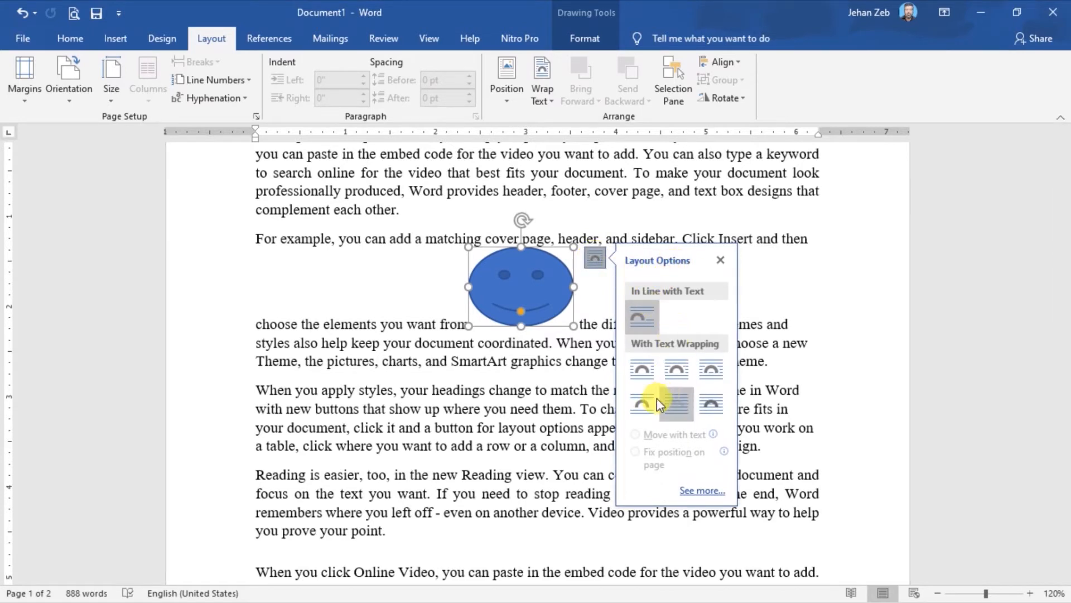
left_click(513, 373)
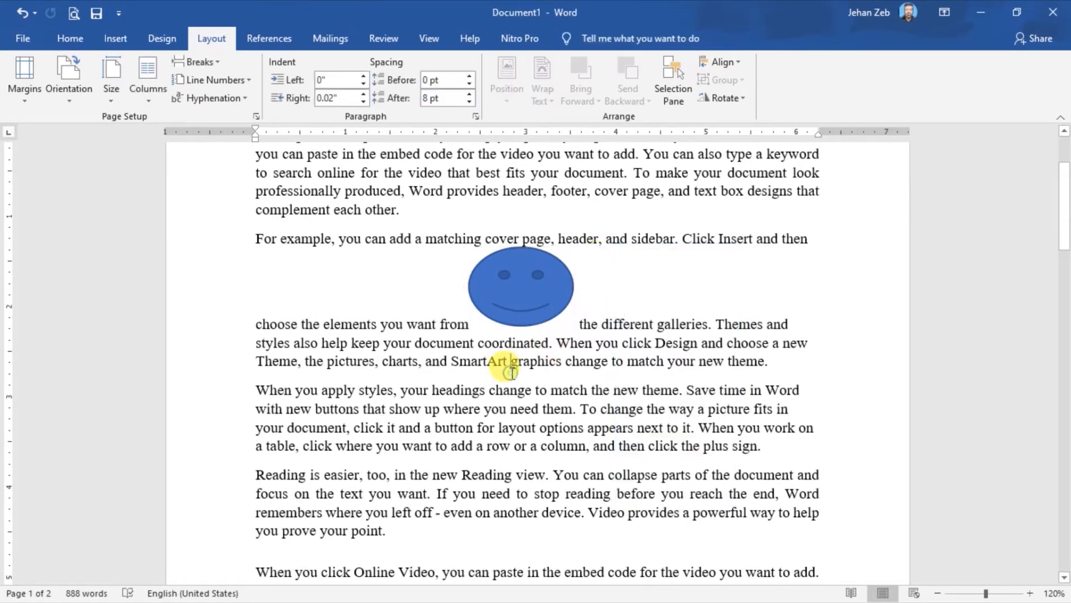
left_click(525, 310)
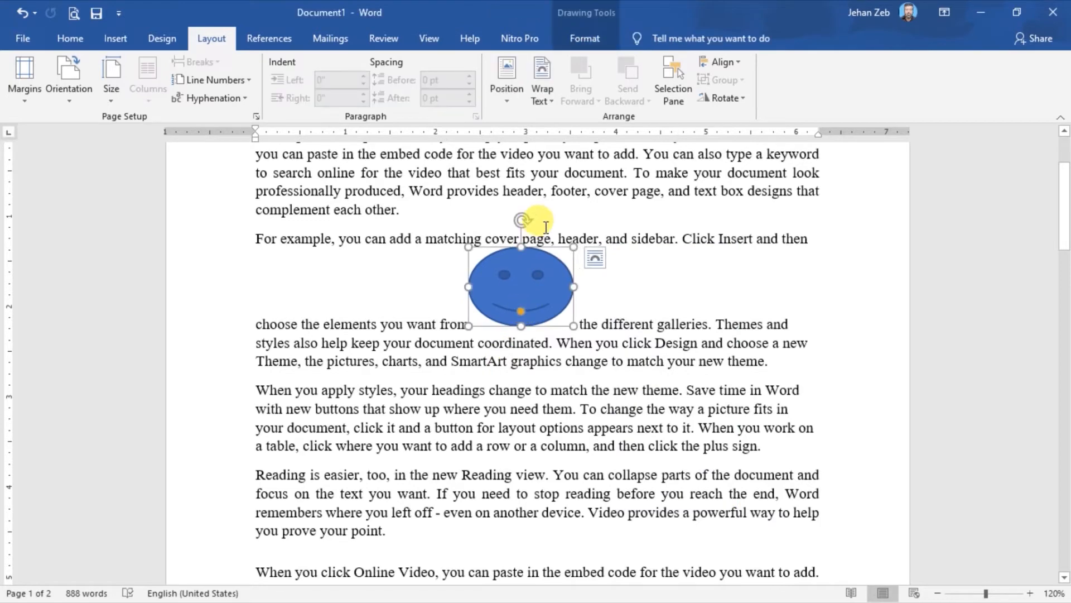
left_click(553, 99)
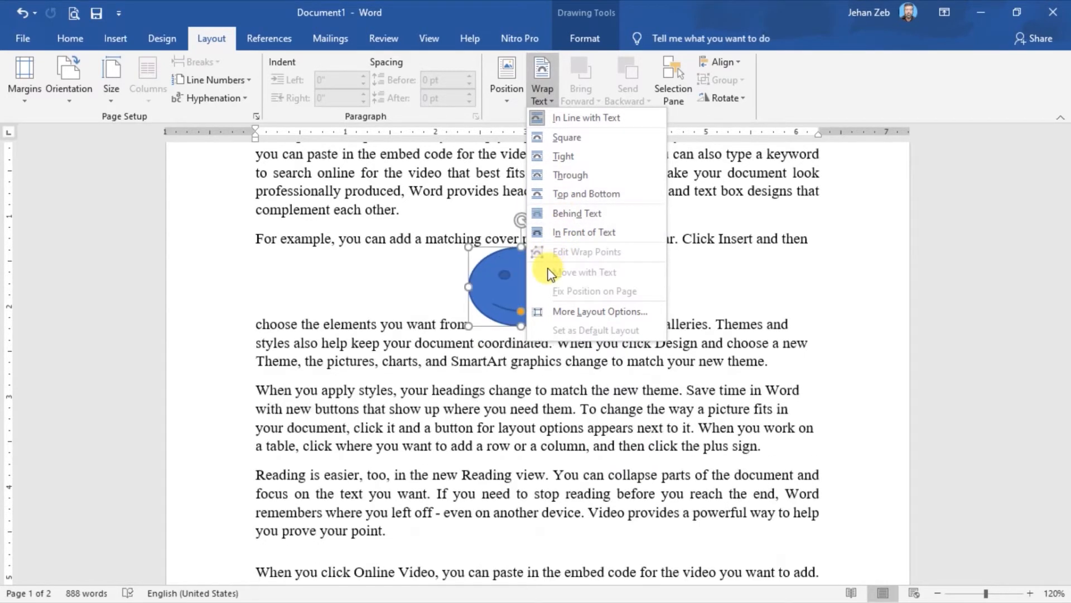
left_click(501, 282)
right_click(501, 283)
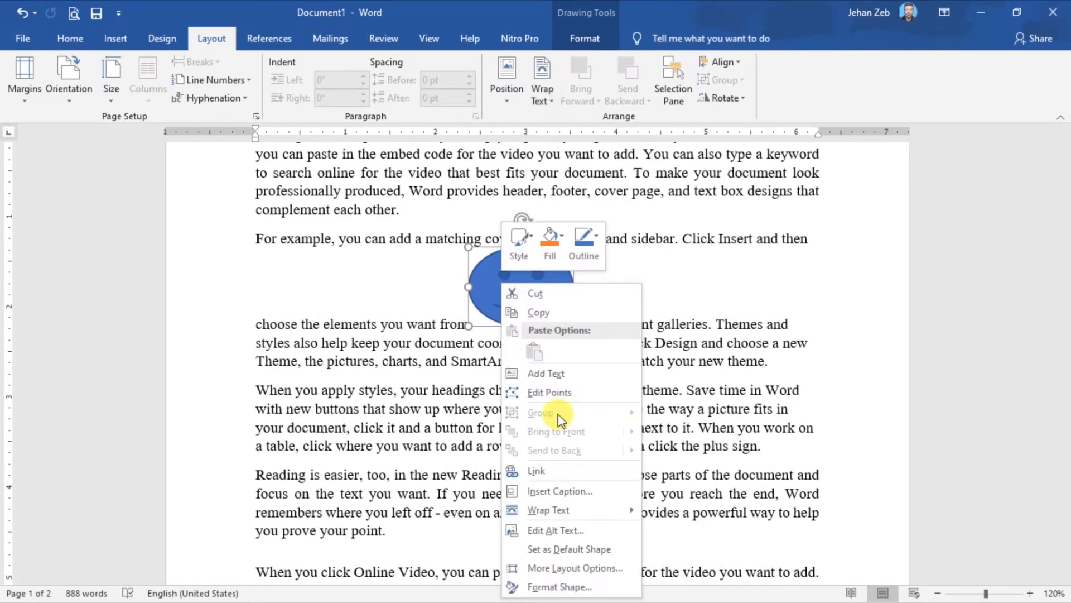
mouse_move(557, 512)
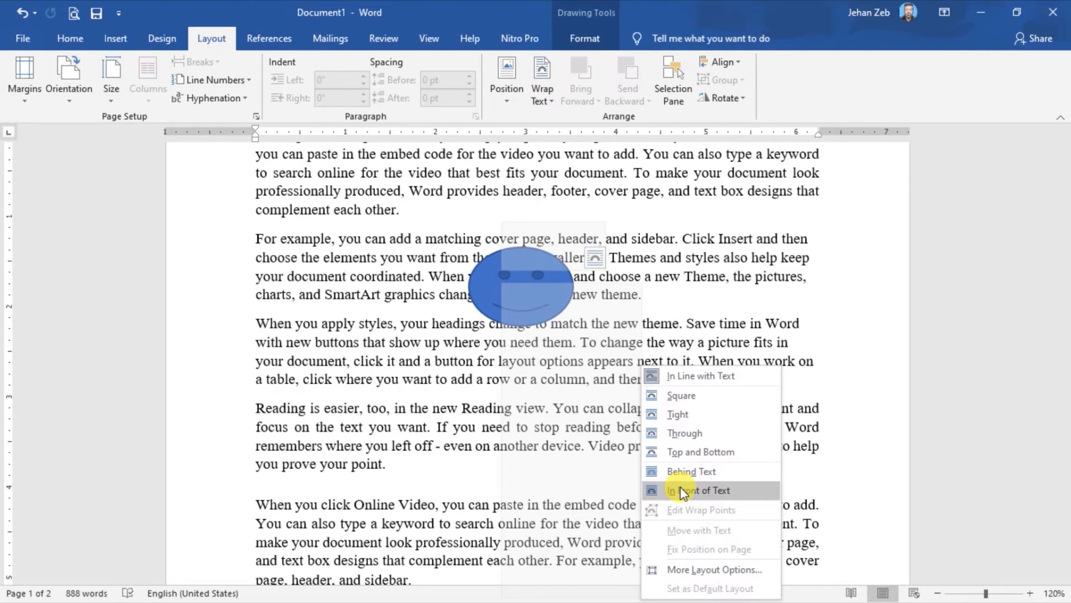
key("Escape")
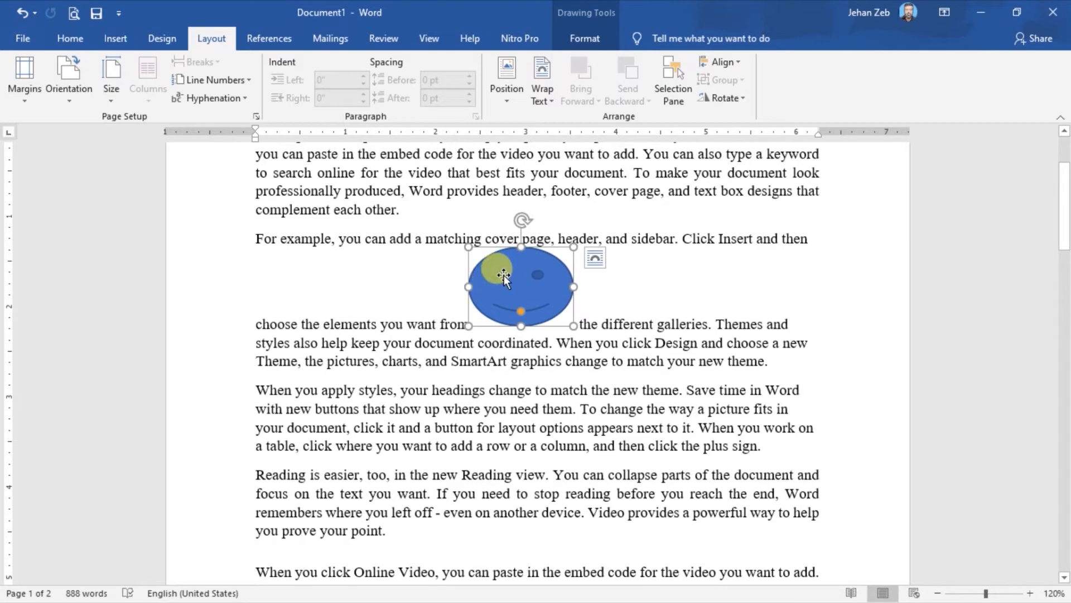
Insert a right block arrow over the end of the paragraph above the smiley face.
left_click(113, 37)
left_click(213, 63)
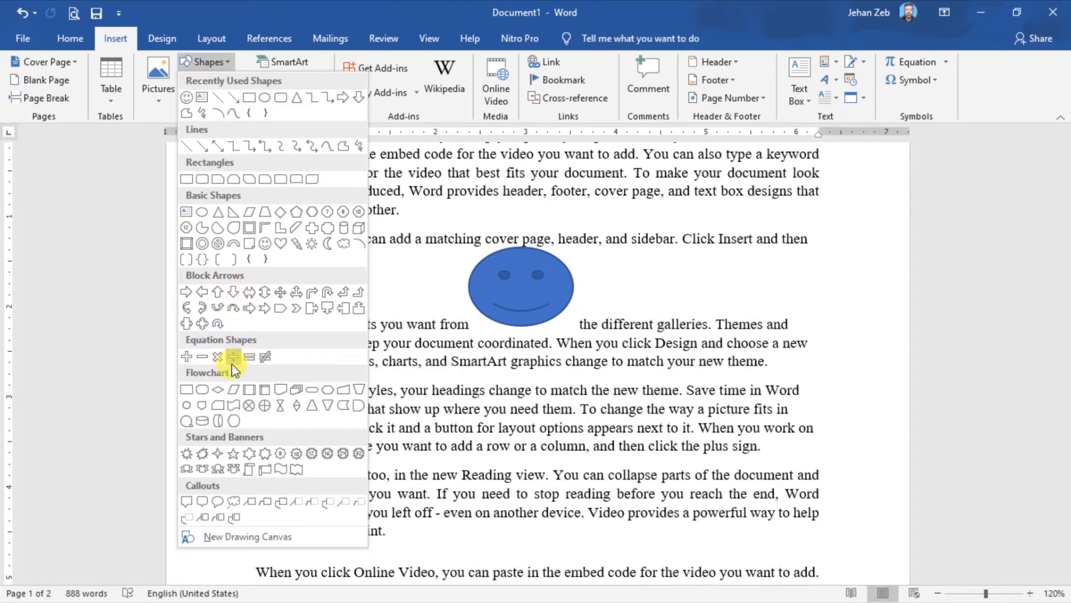
left_click(187, 292)
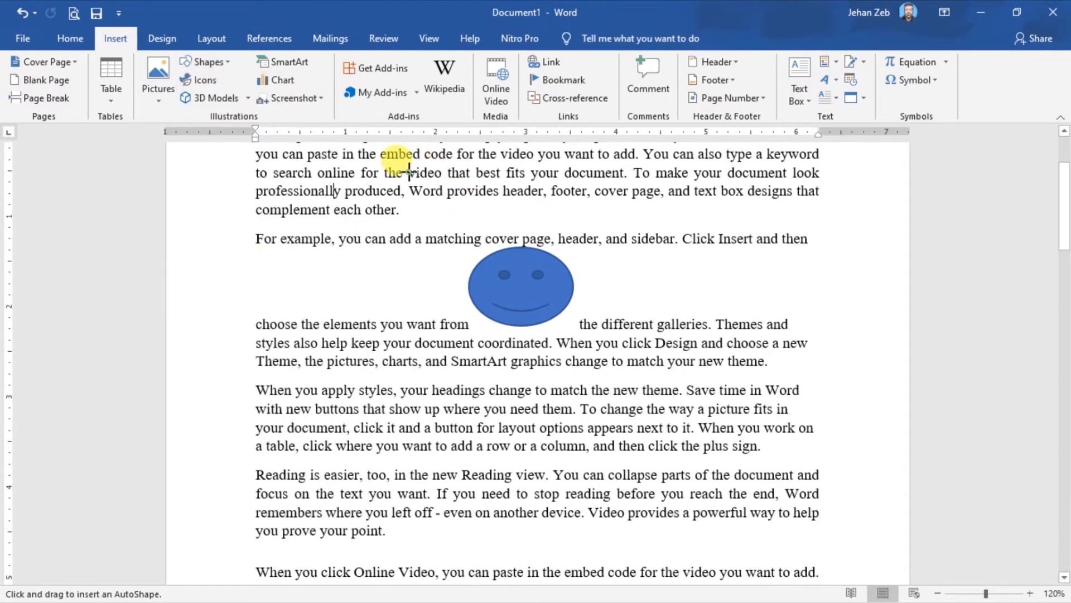
left_click_drag(408, 173, 530, 238)
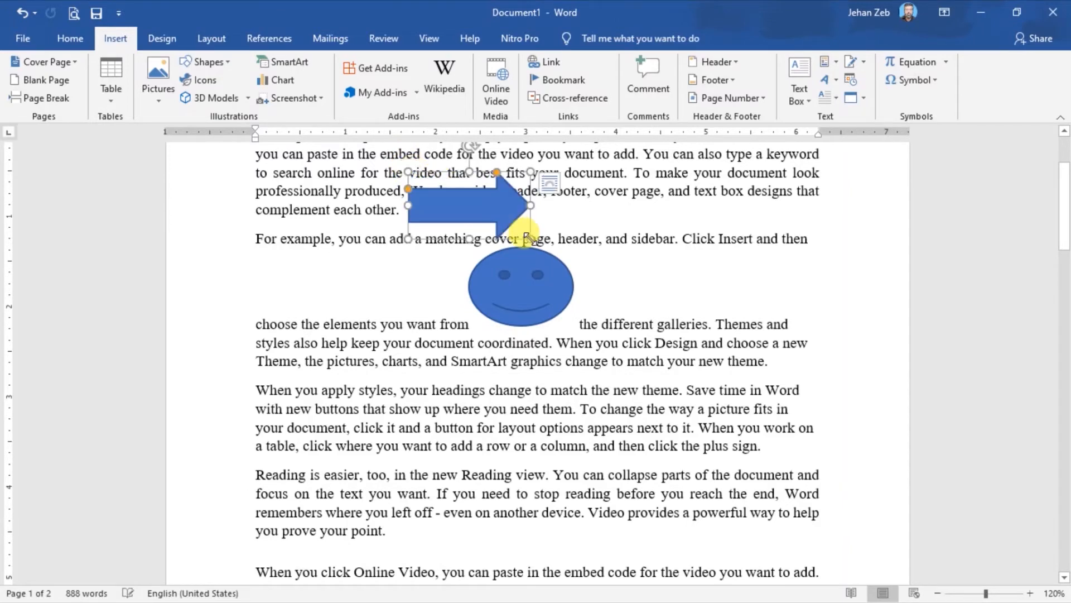
Insert a five-point star about 1.32" high and 1.47" wide beside the arrow, over the right part of the text.
left_click(116, 39)
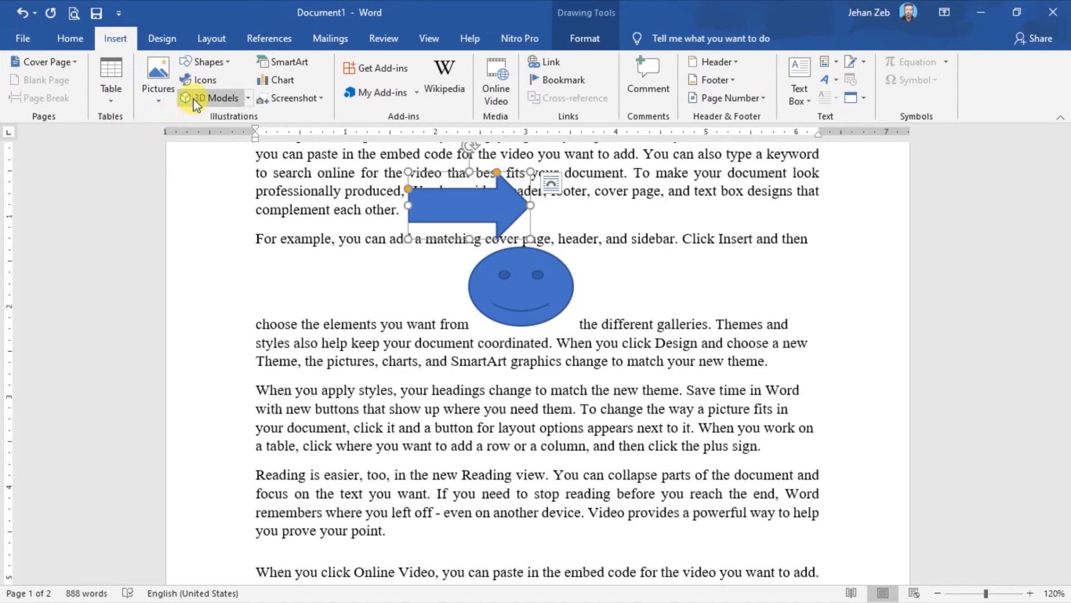
left_click(219, 62)
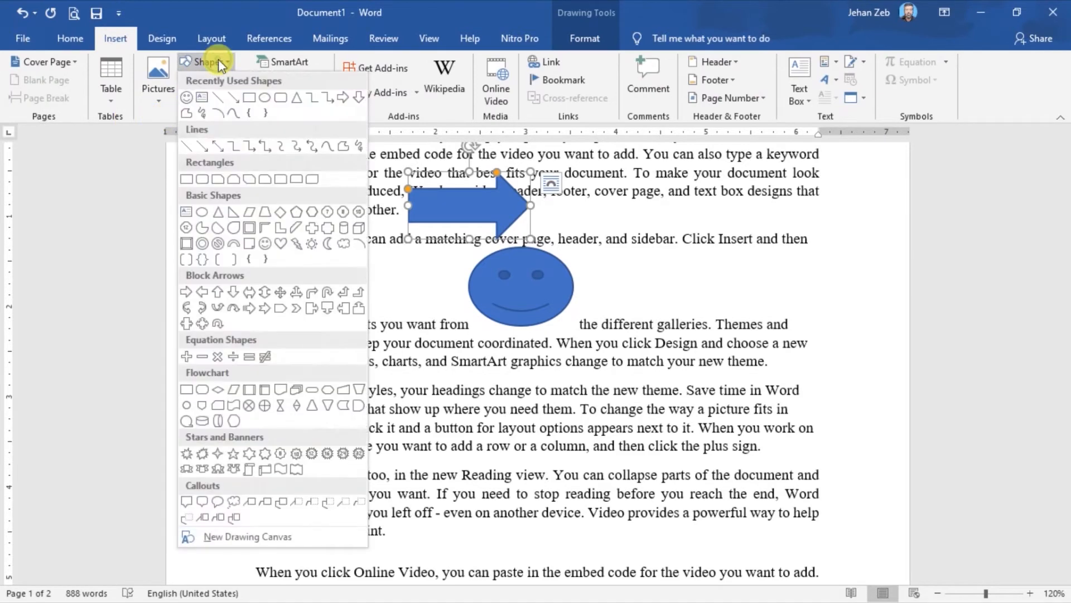
left_click(233, 452)
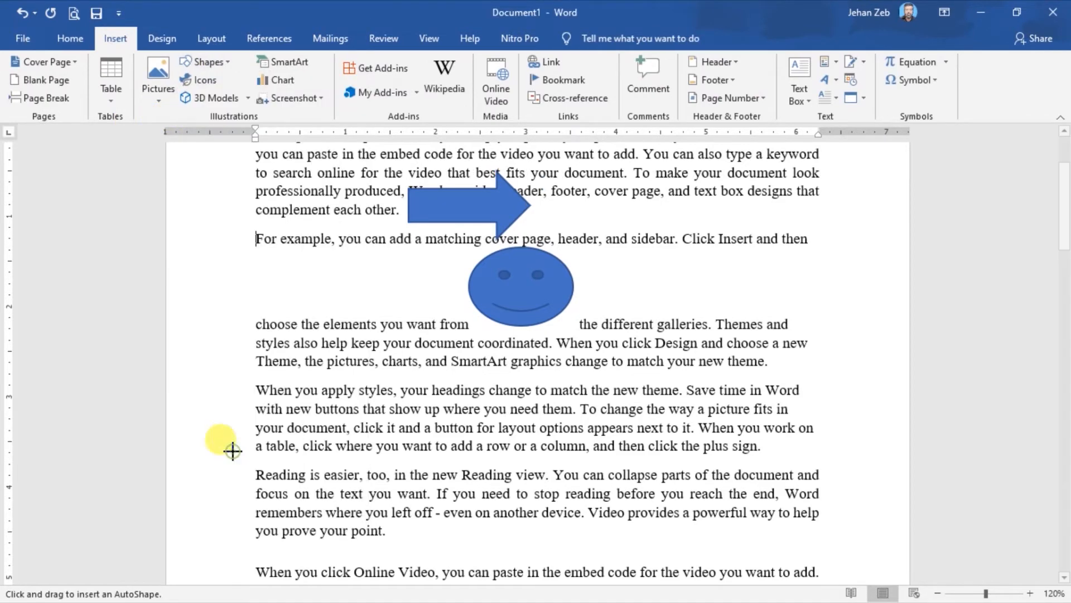
left_click_drag(621, 166, 752, 286)
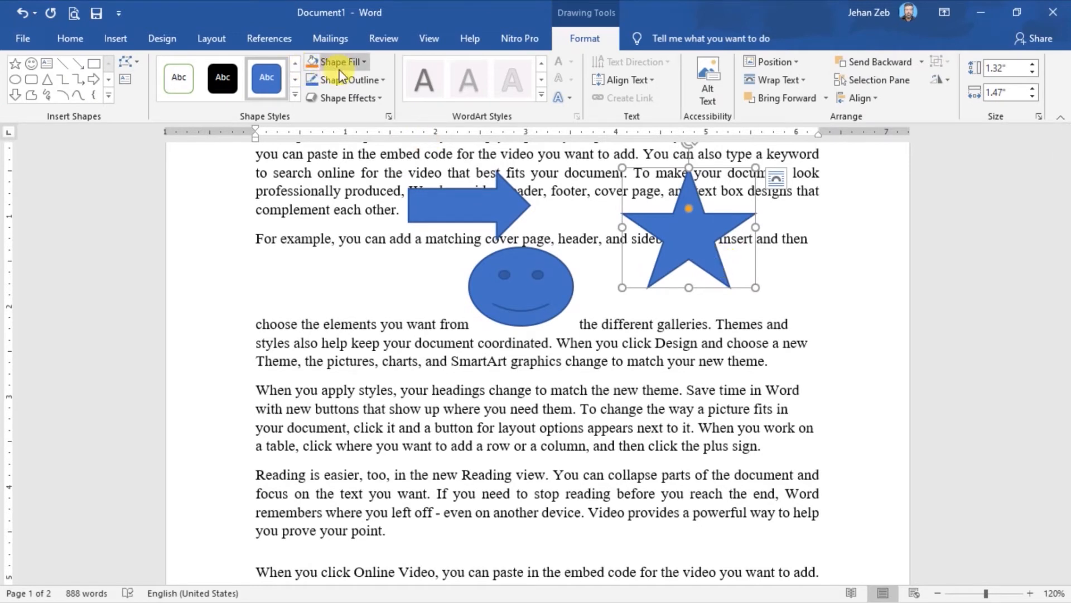
Fill the star with standard red and the smiley face with standard yellow.
left_click(363, 62)
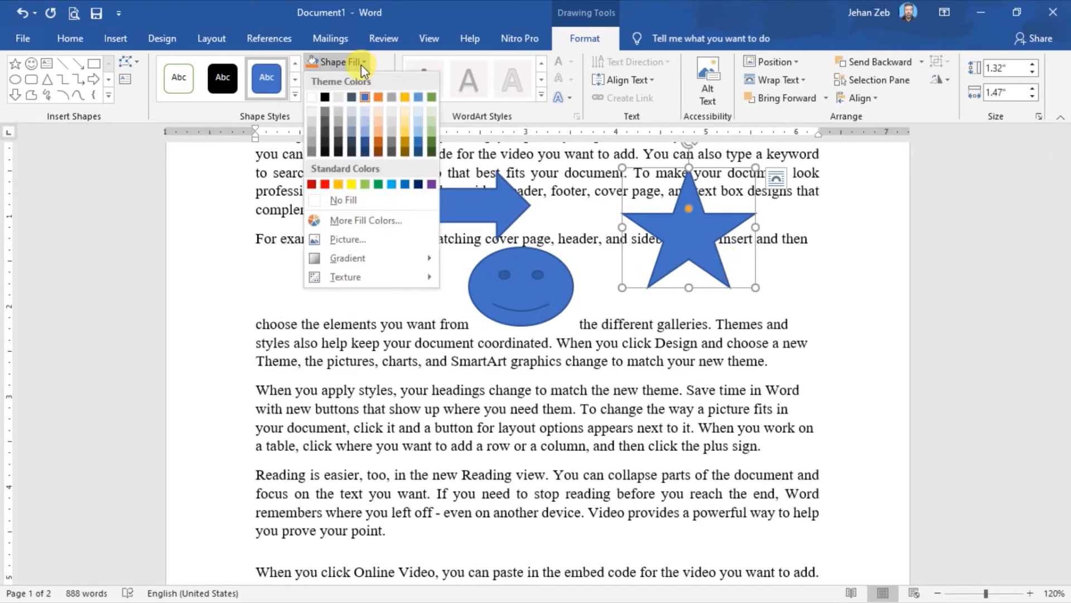
left_click(326, 184)
left_click(501, 260)
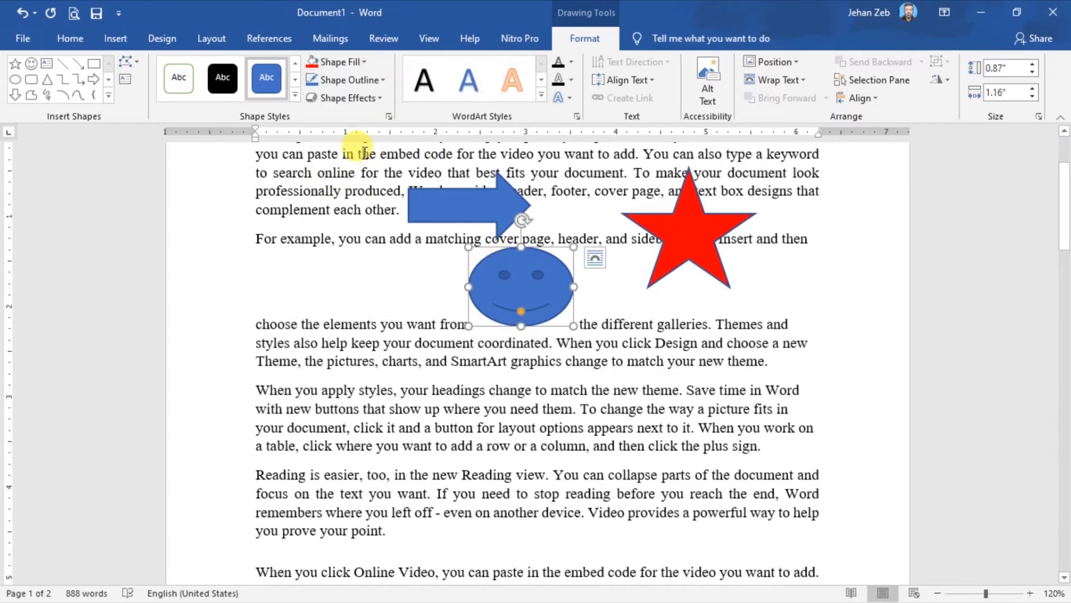
left_click(354, 64)
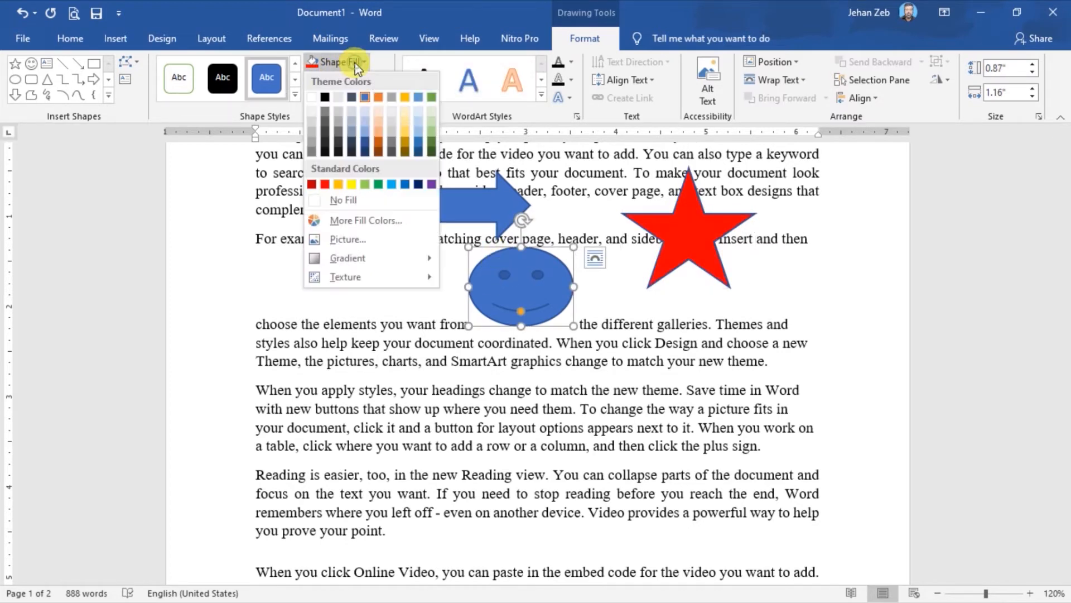
left_click(350, 184)
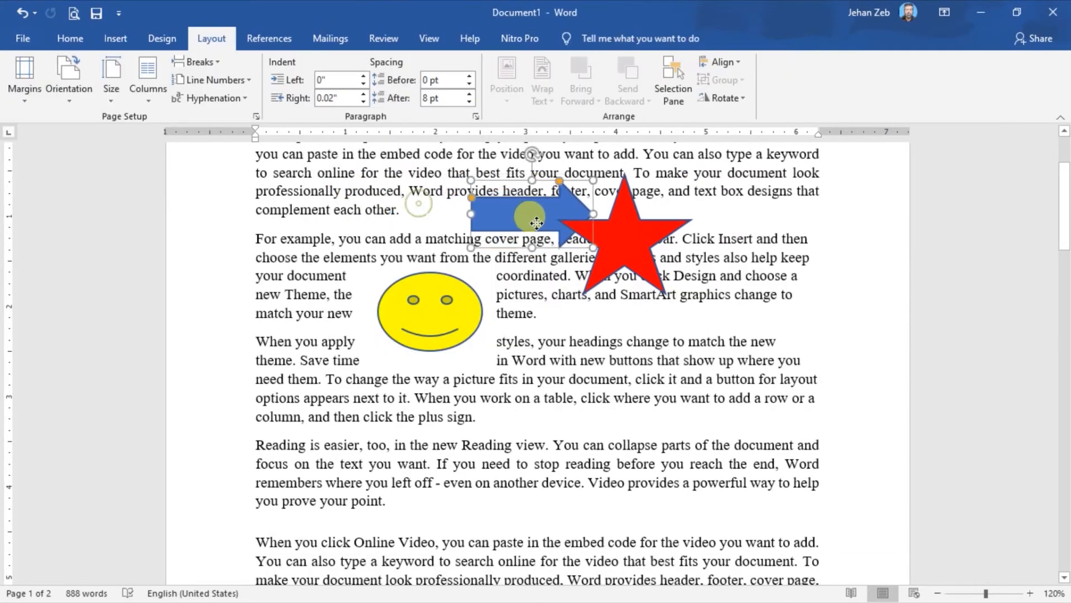
Move the blue arrow and the yellow smiley face onto the red star so the three shapes overlap.
left_click_drag(578, 245, 598, 249)
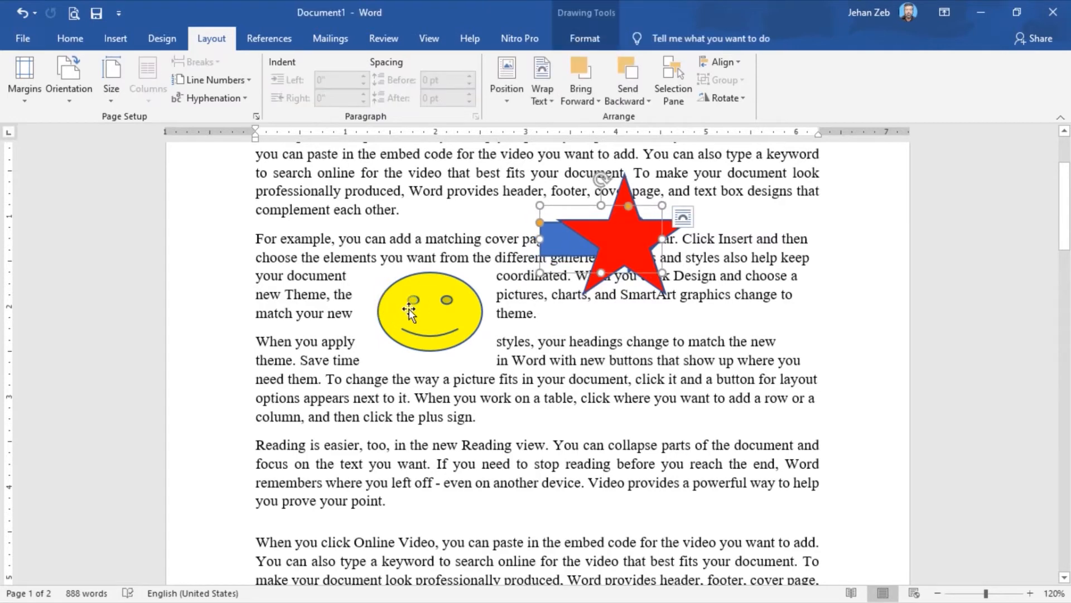
left_click_drag(410, 309, 587, 285)
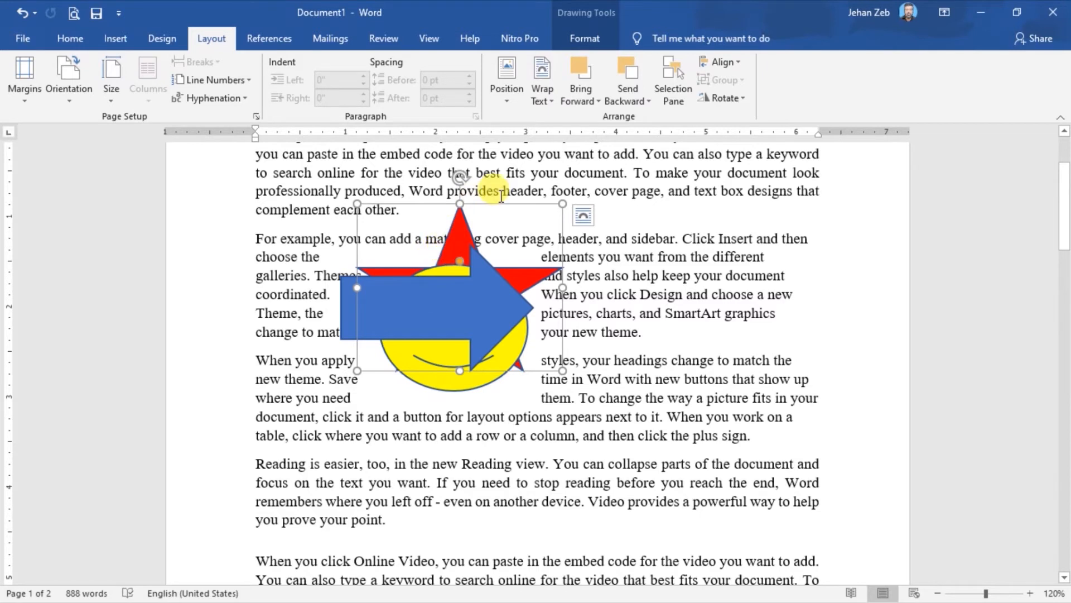
left_click(519, 224)
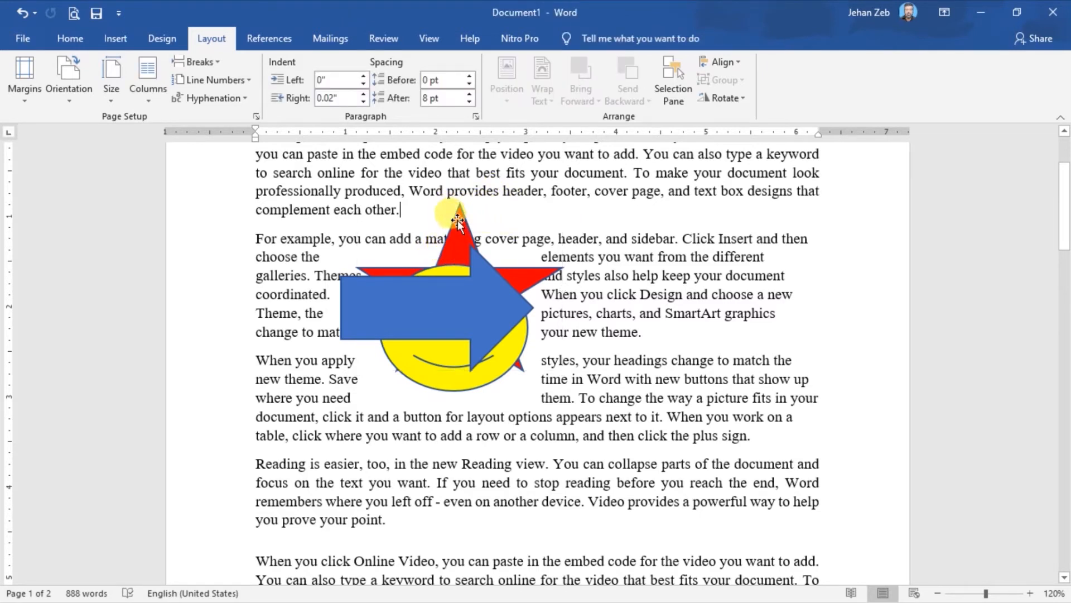
Bring the red star forward two levels, past the smiley face and the blue arrow.
left_click(458, 222)
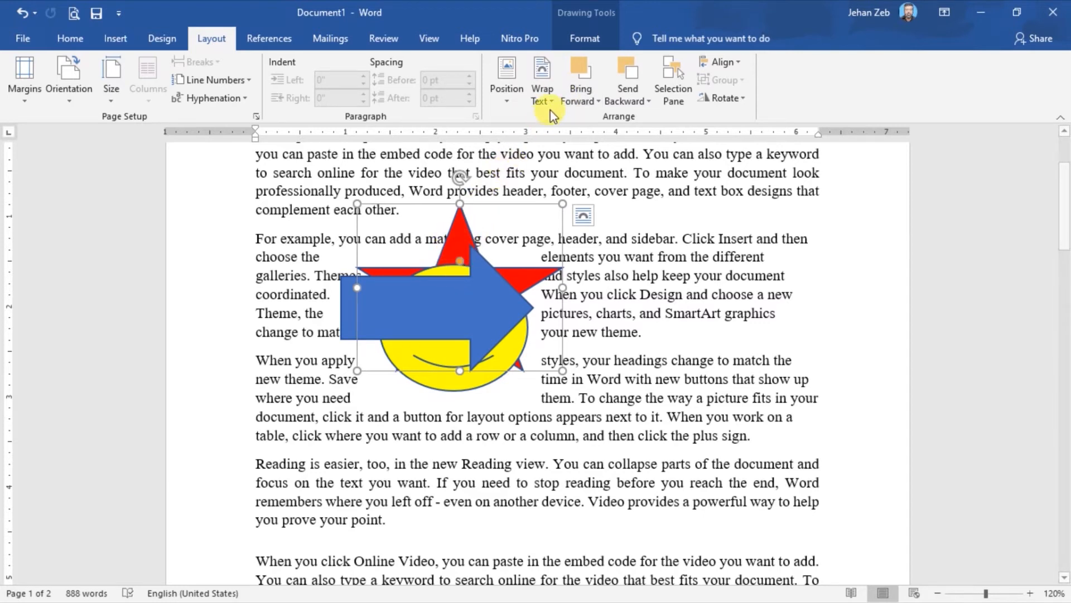
left_click(600, 103)
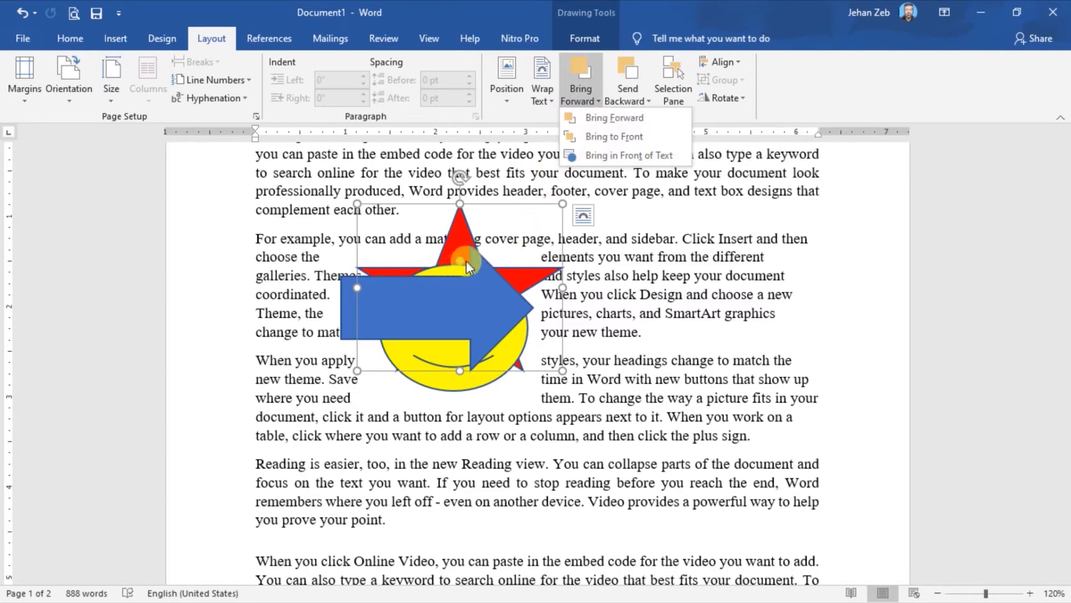
left_click(608, 119)
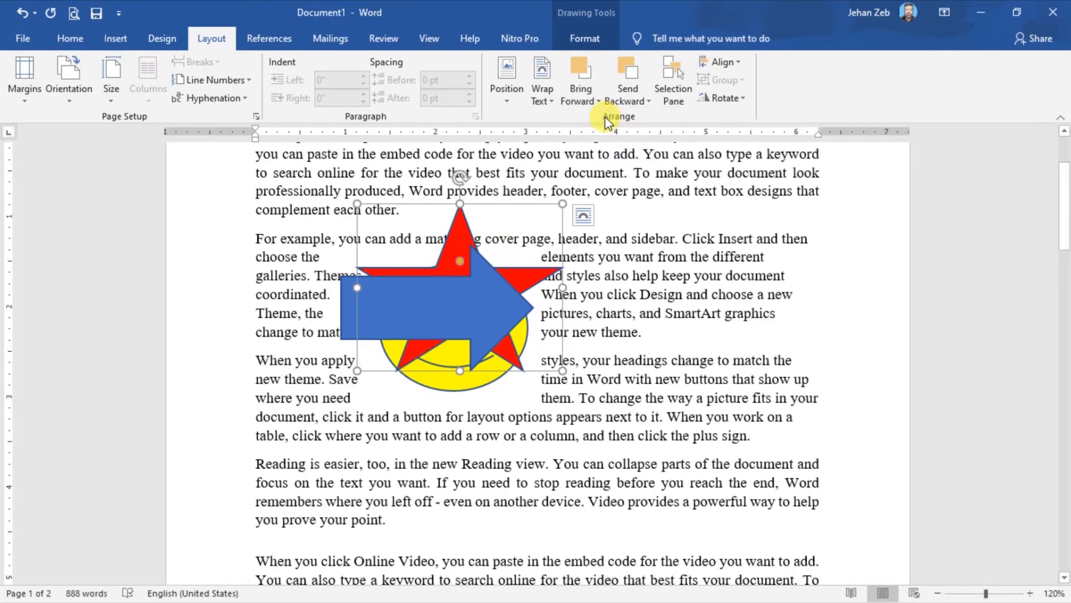
left_click(598, 98)
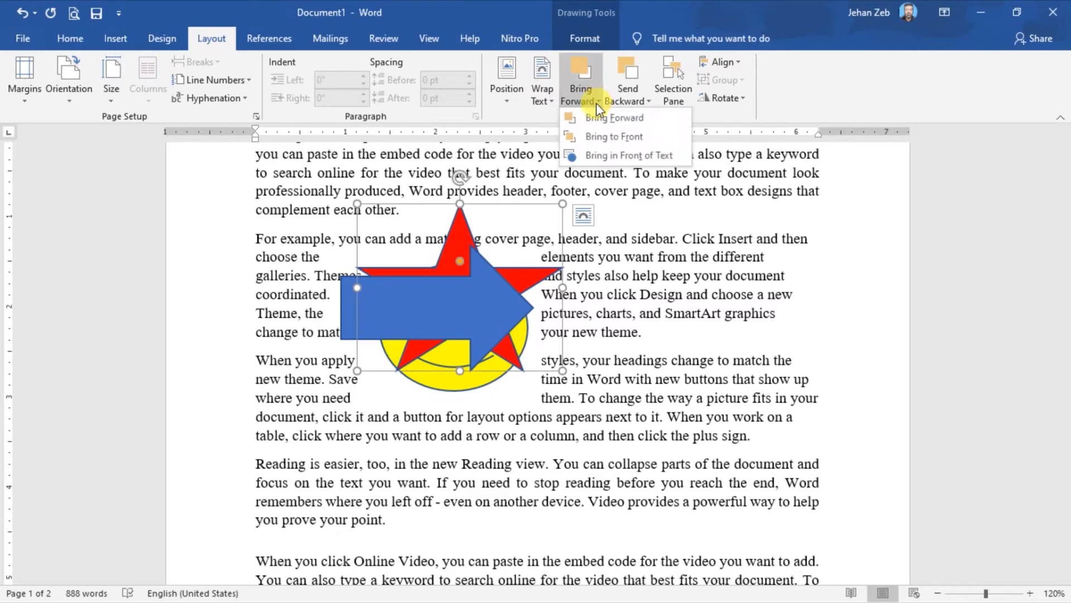
left_click(596, 125)
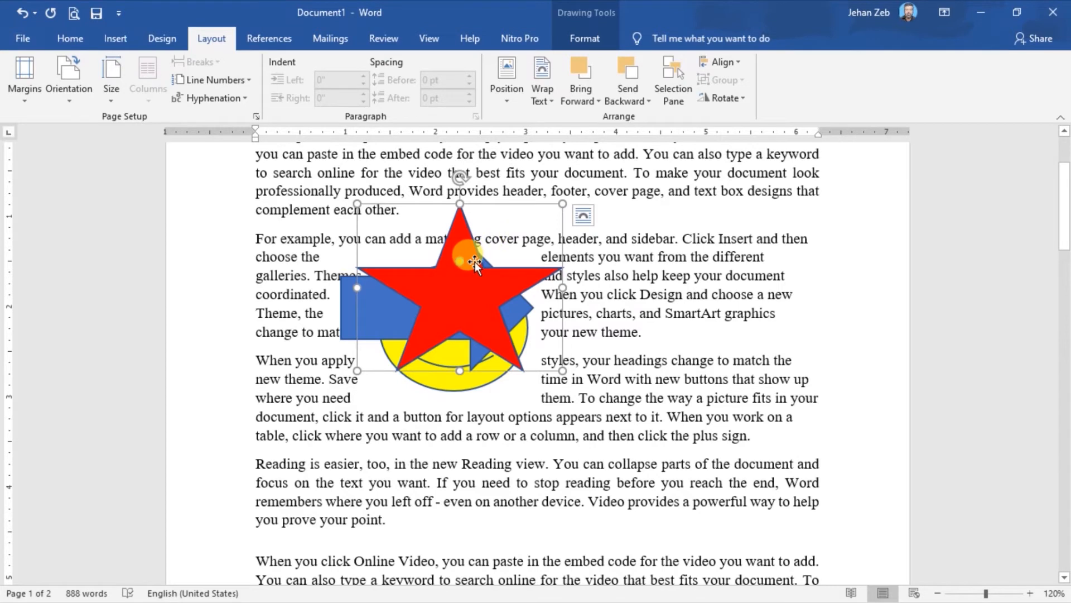
Bring the yellow smiley face to the front of all the other shapes.
left_click(461, 384)
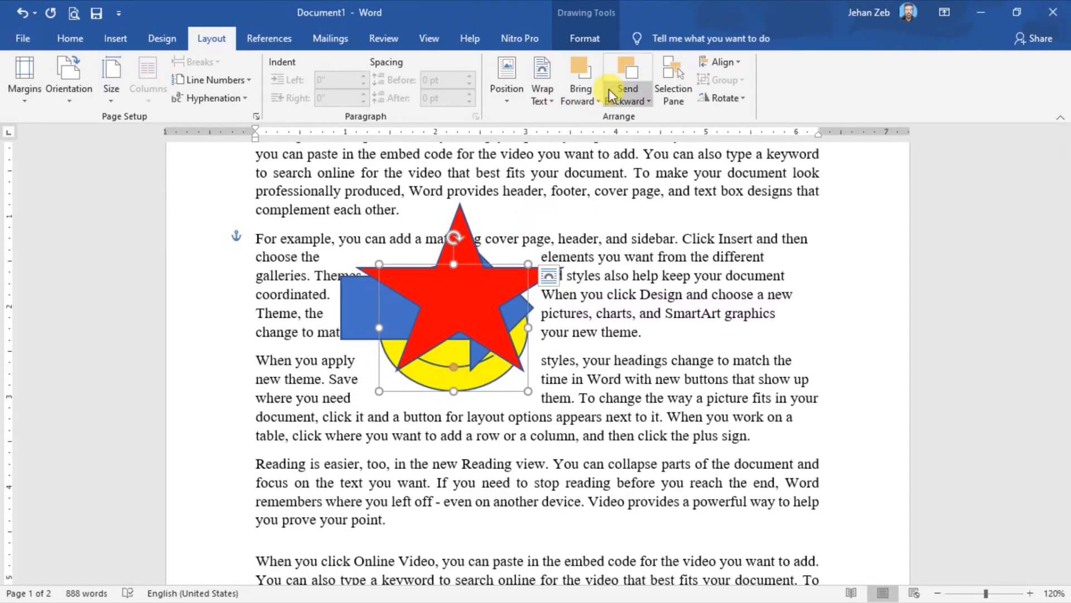
left_click(599, 101)
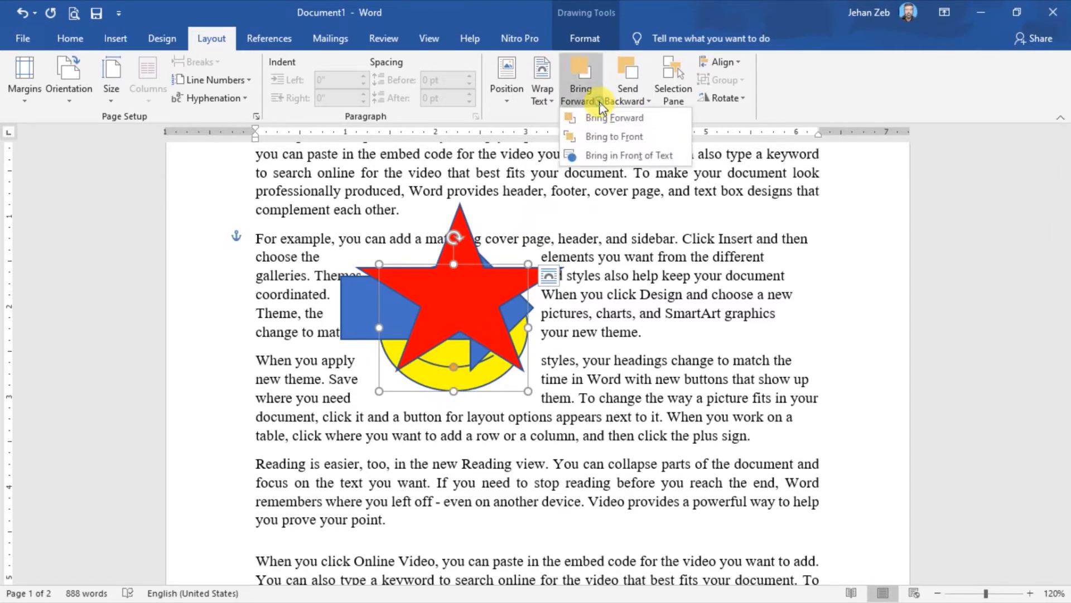
left_click(612, 140)
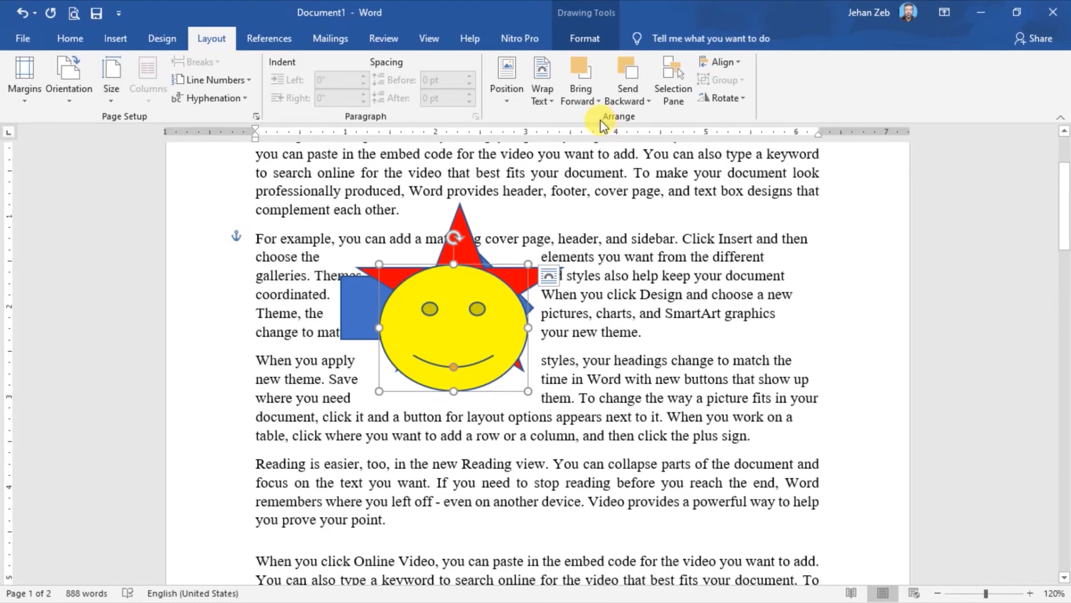
Send the yellow smiley face backward two levels, behind the star and the arrow.
left_click(650, 100)
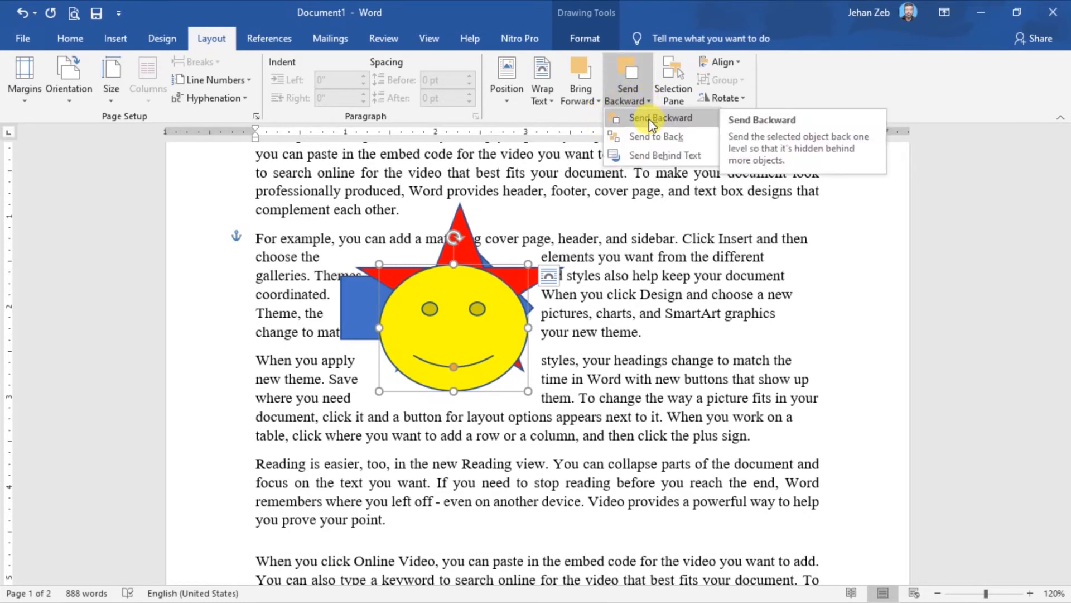
left_click(648, 118)
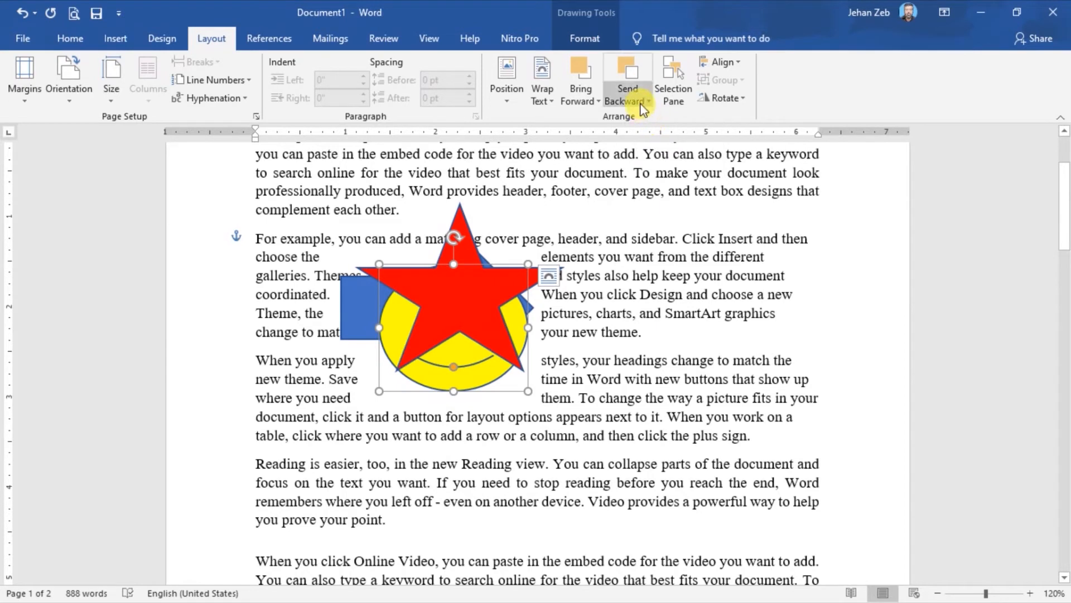
left_click(648, 101)
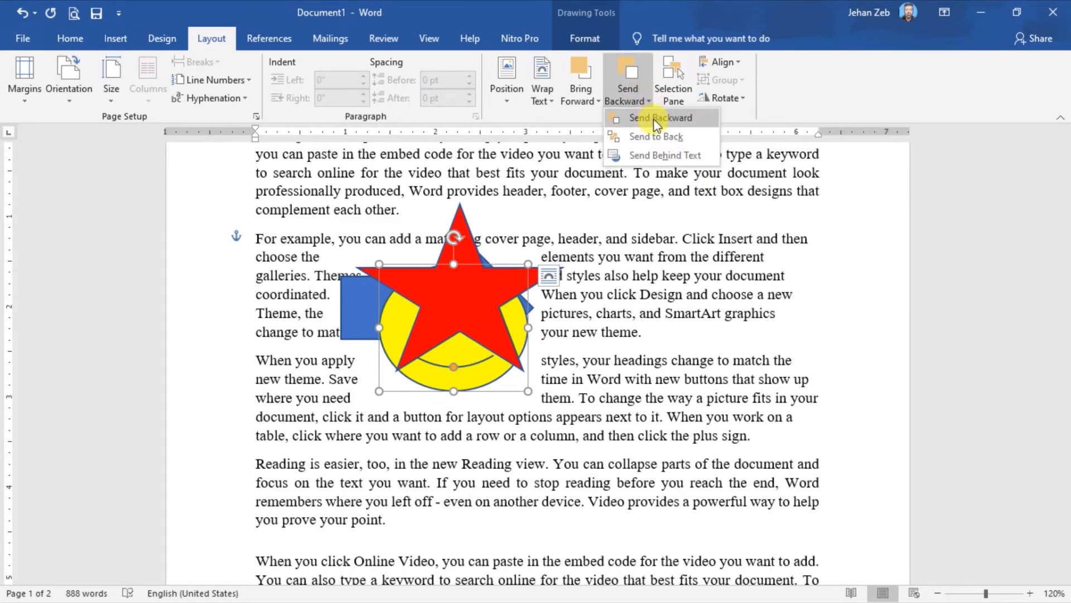
left_click(657, 119)
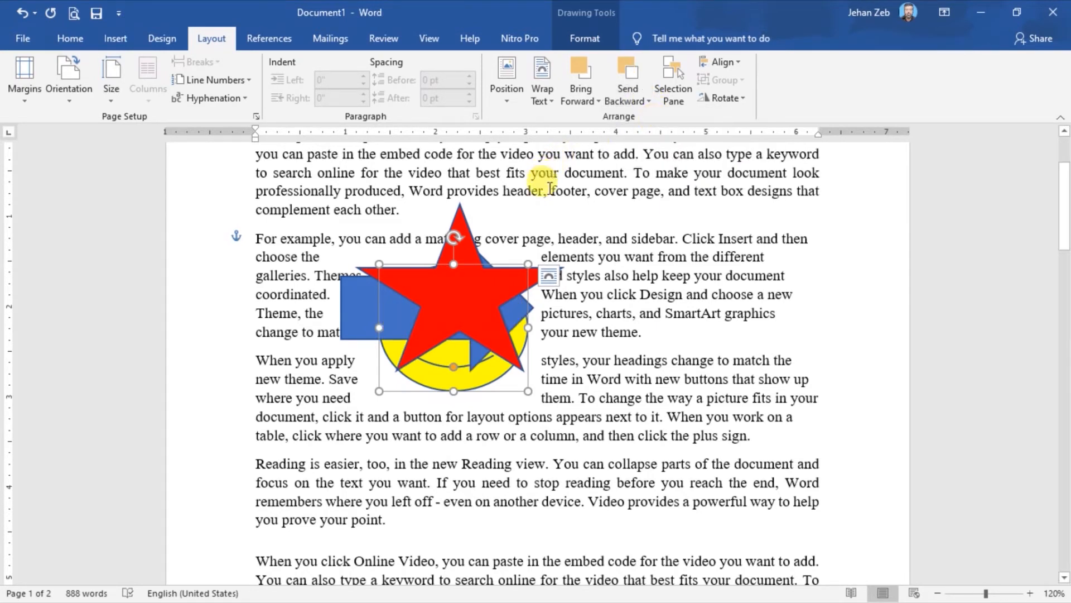
Send the red star to the back of the stacked shapes and place it behind the text.
left_click(500, 322)
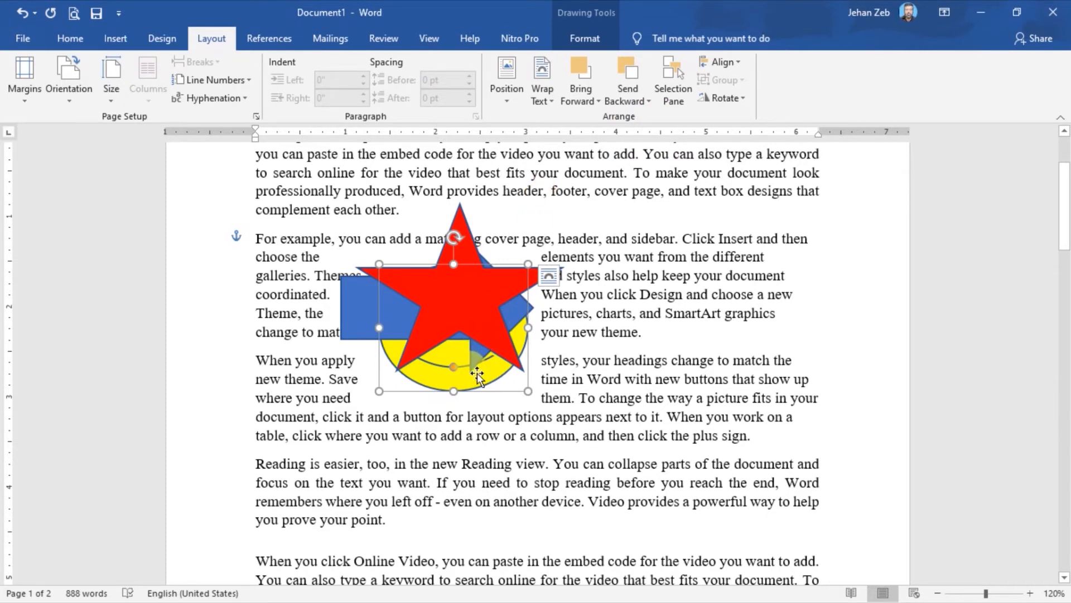
left_click(467, 322)
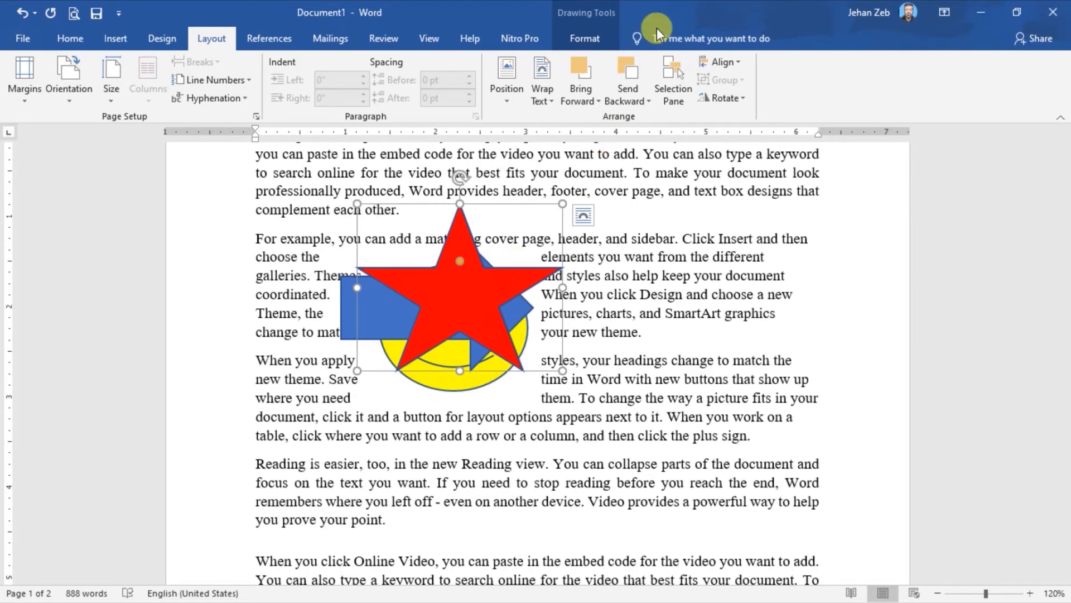
left_click(647, 100)
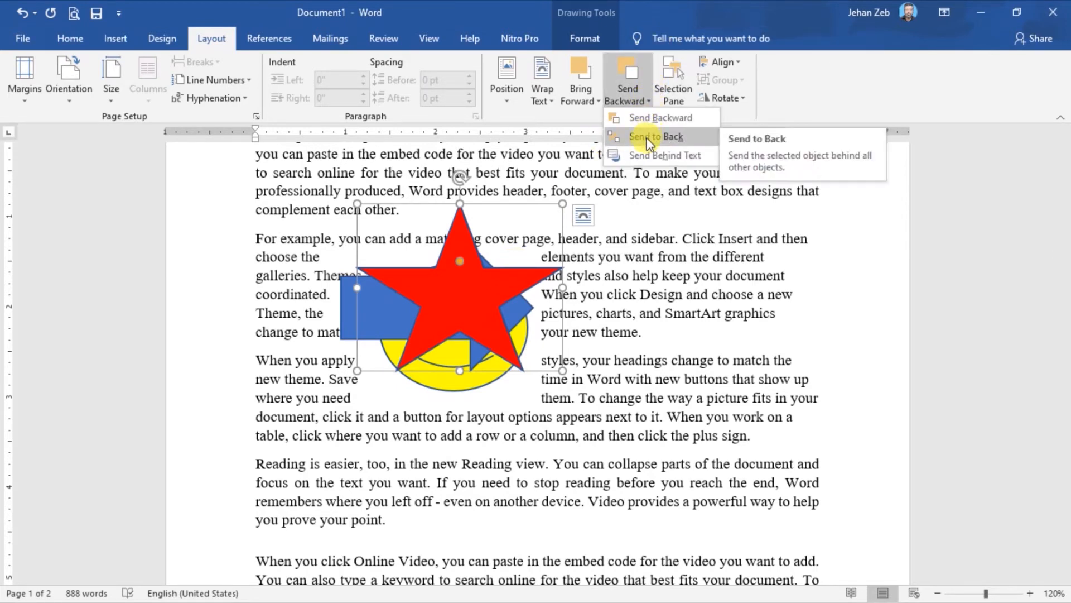
left_click(649, 139)
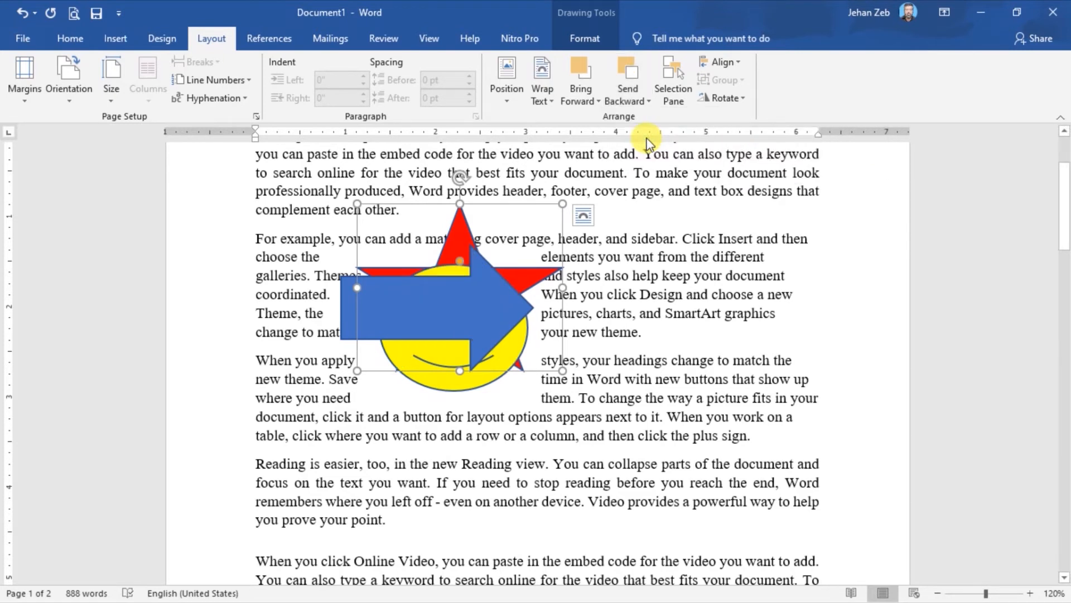
left_click(649, 101)
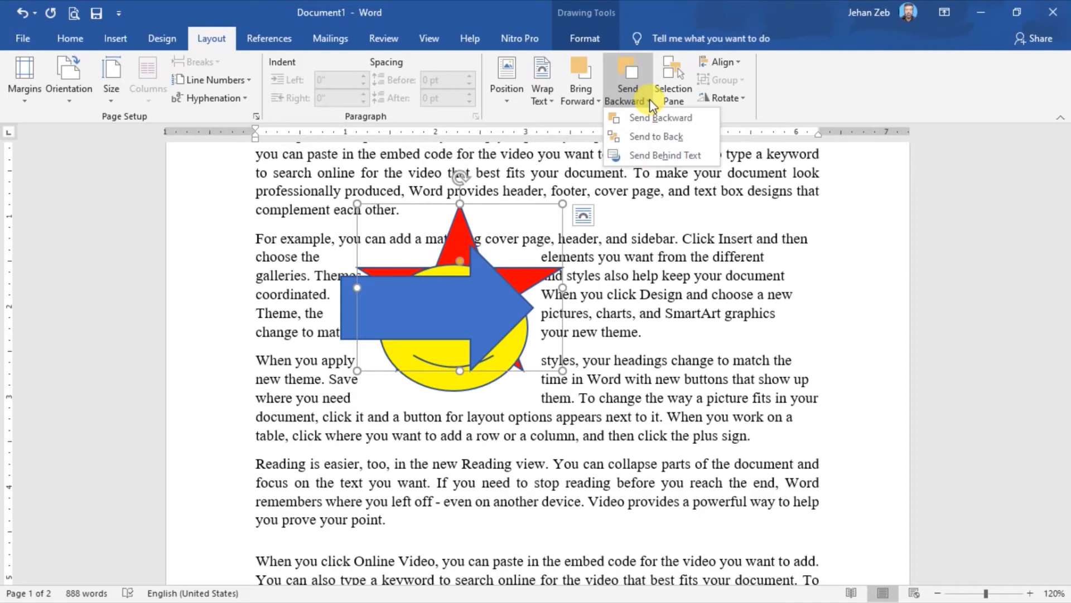
left_click(651, 156)
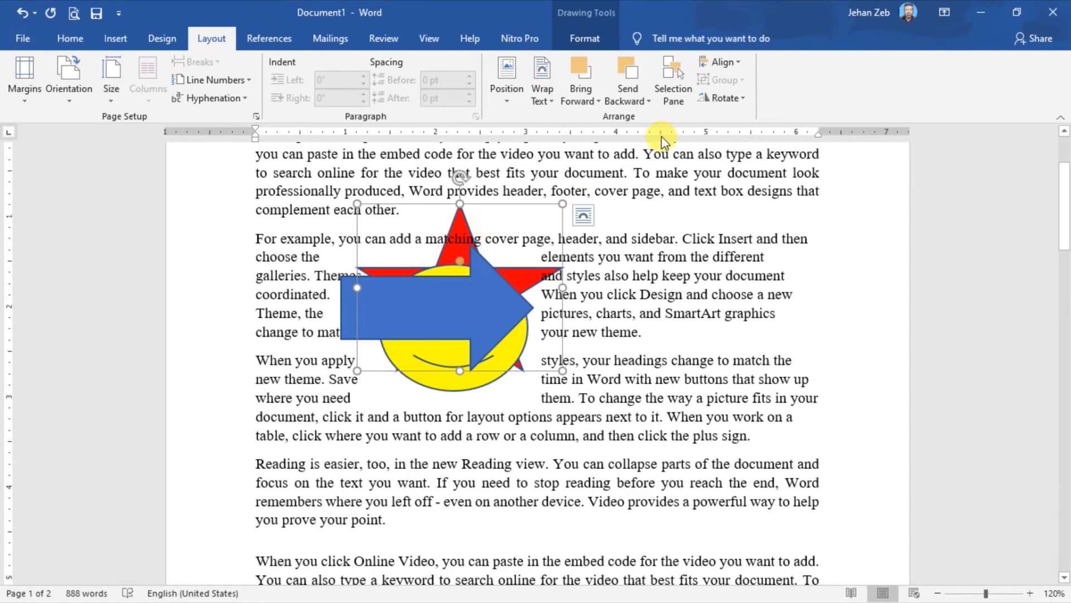
Open the Selection Pane and select the arrow, smiley face and star in turn from its list, finishing on the smiley face.
left_click(674, 97)
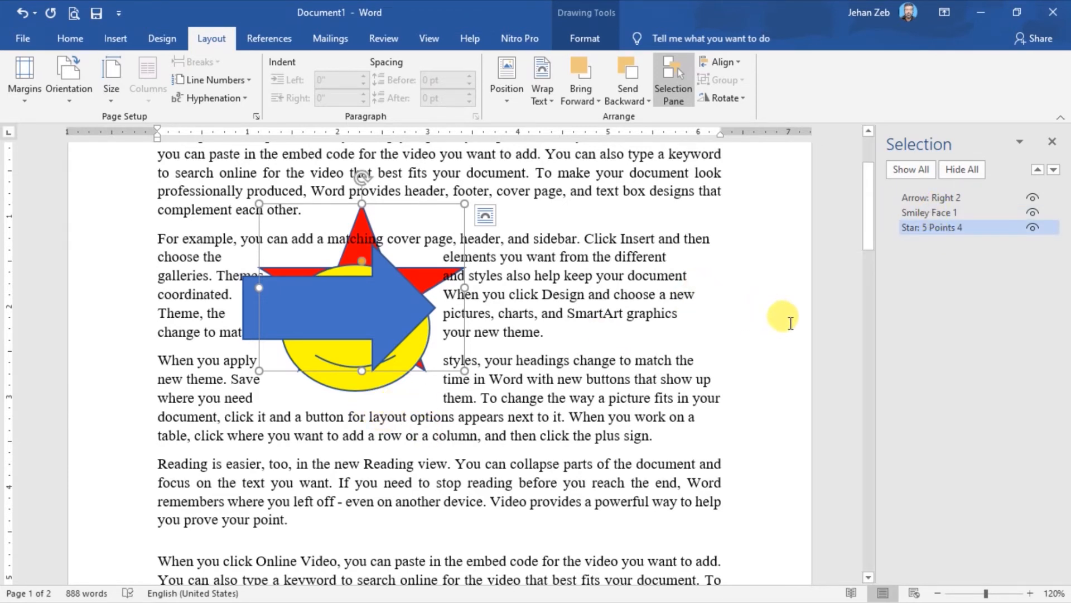
left_click(939, 223)
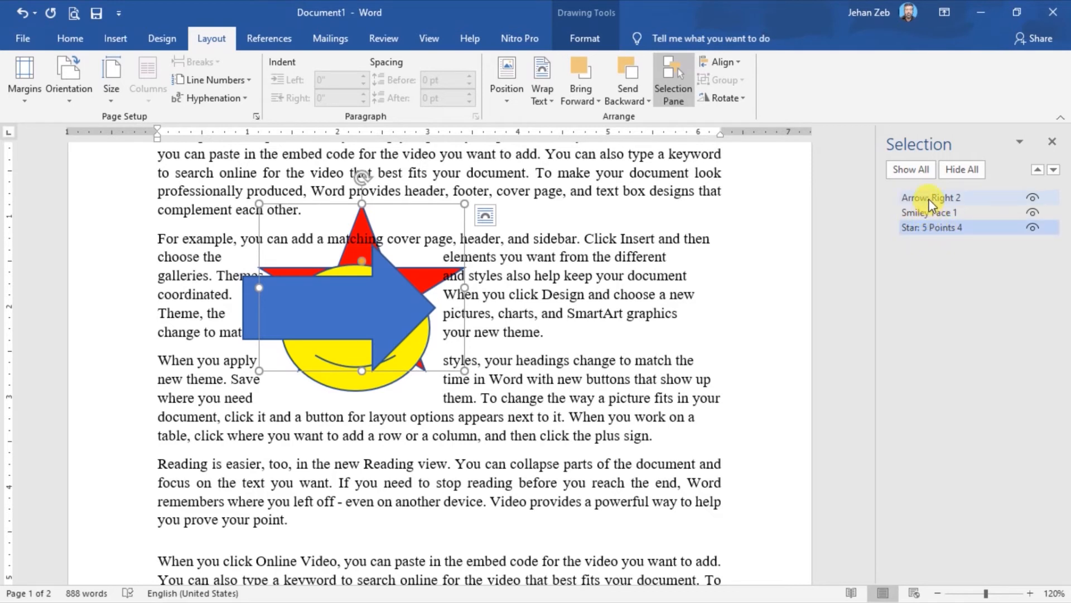
left_click(929, 200)
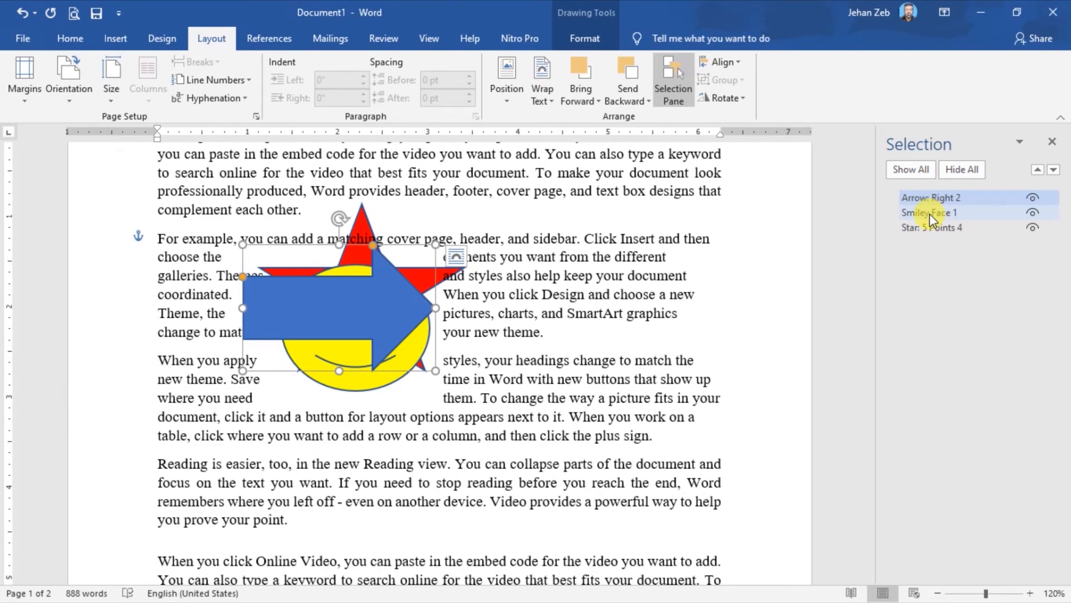
left_click(930, 213)
left_click(932, 230)
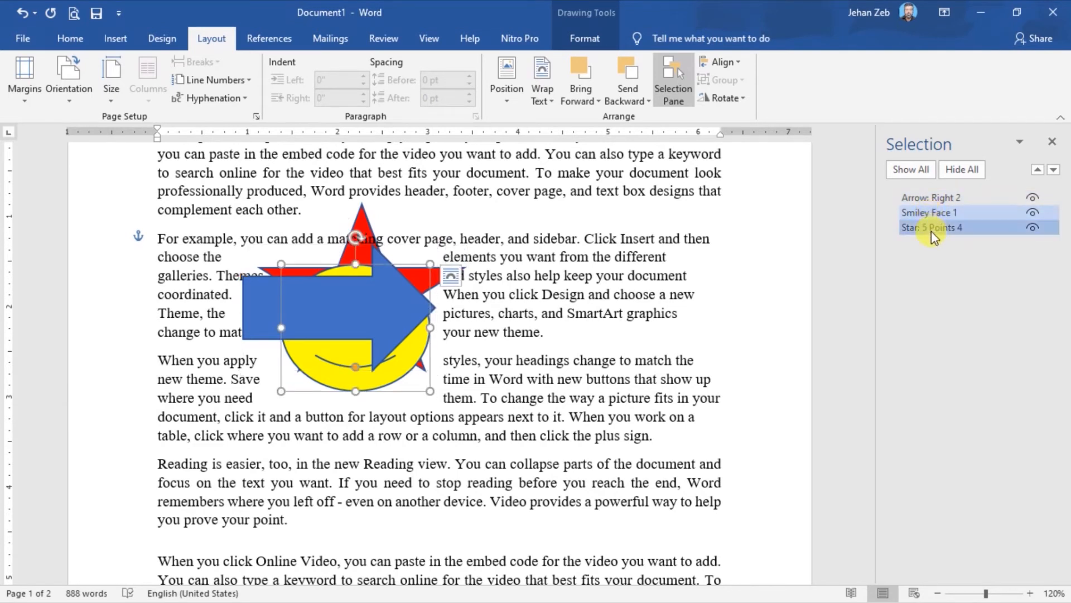
left_click(932, 213)
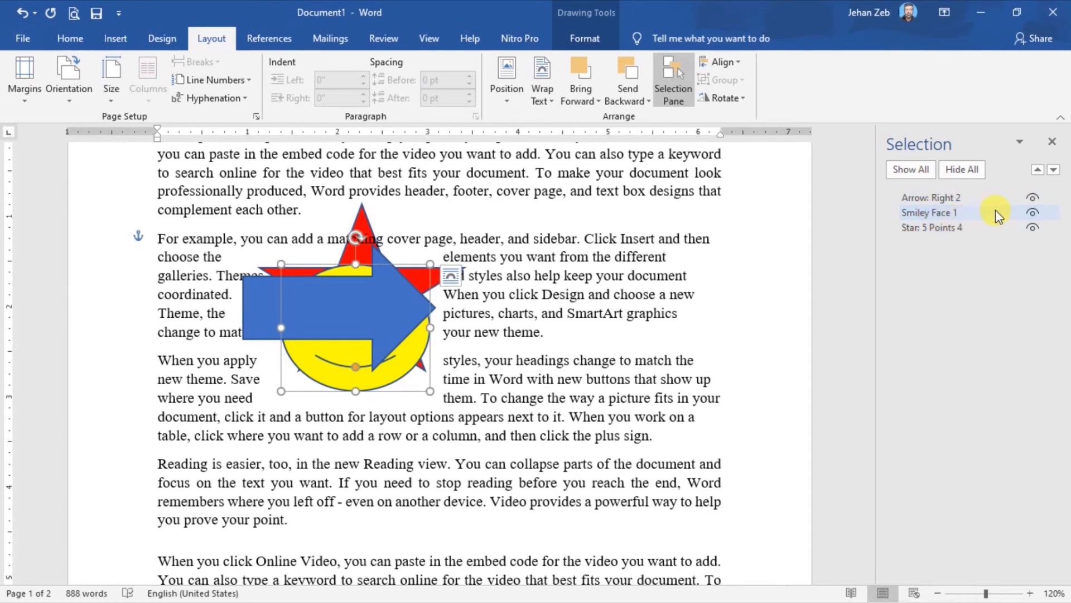
Hide the arrow, smiley face and star one at a time, and make each of them visible again.
left_click(1033, 199)
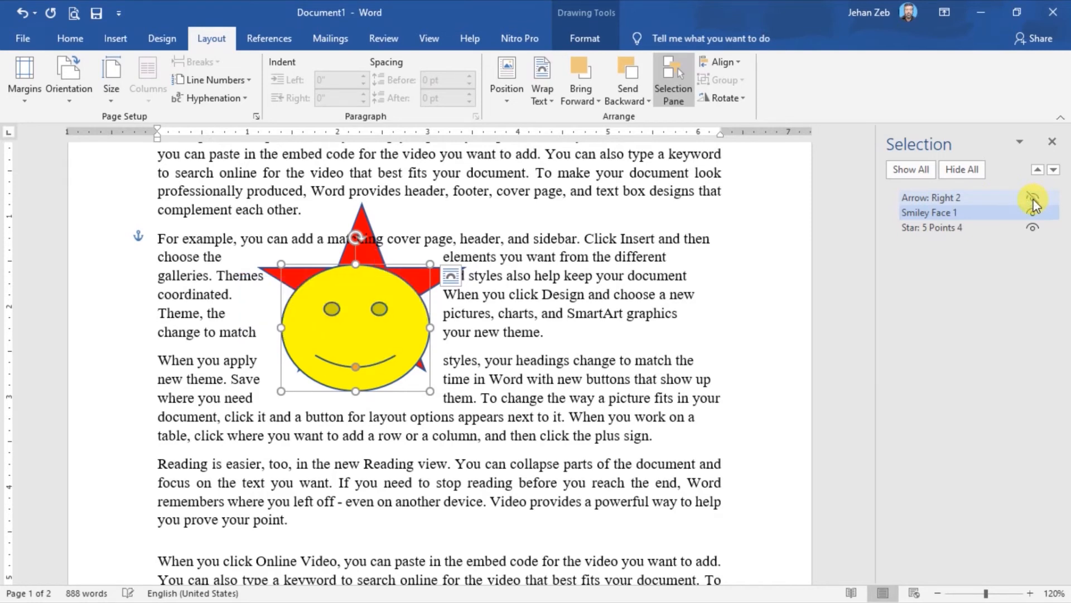
left_click(1033, 214)
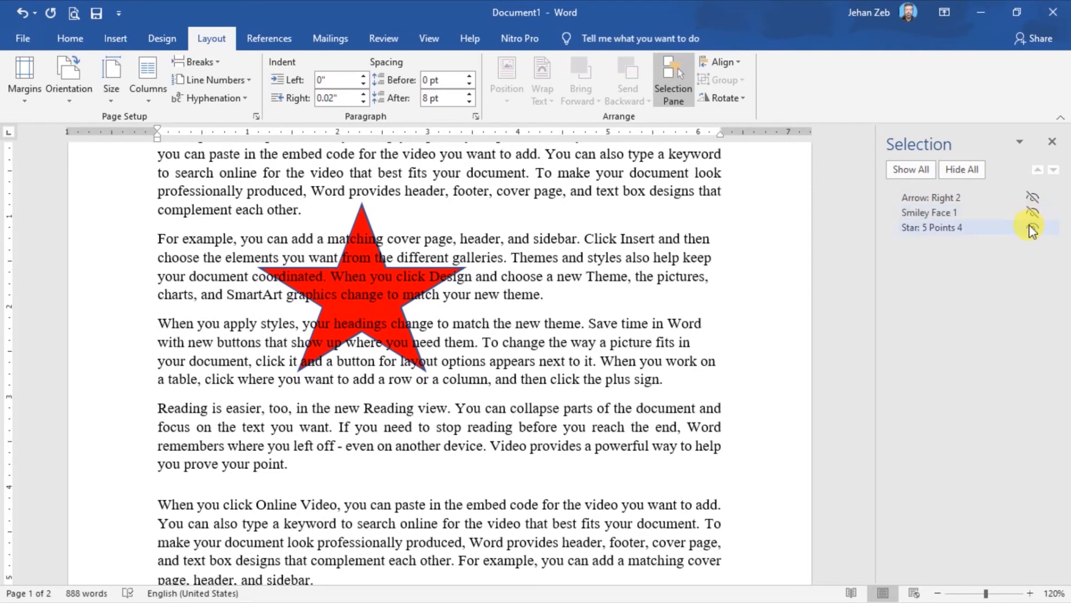
left_click(1031, 228)
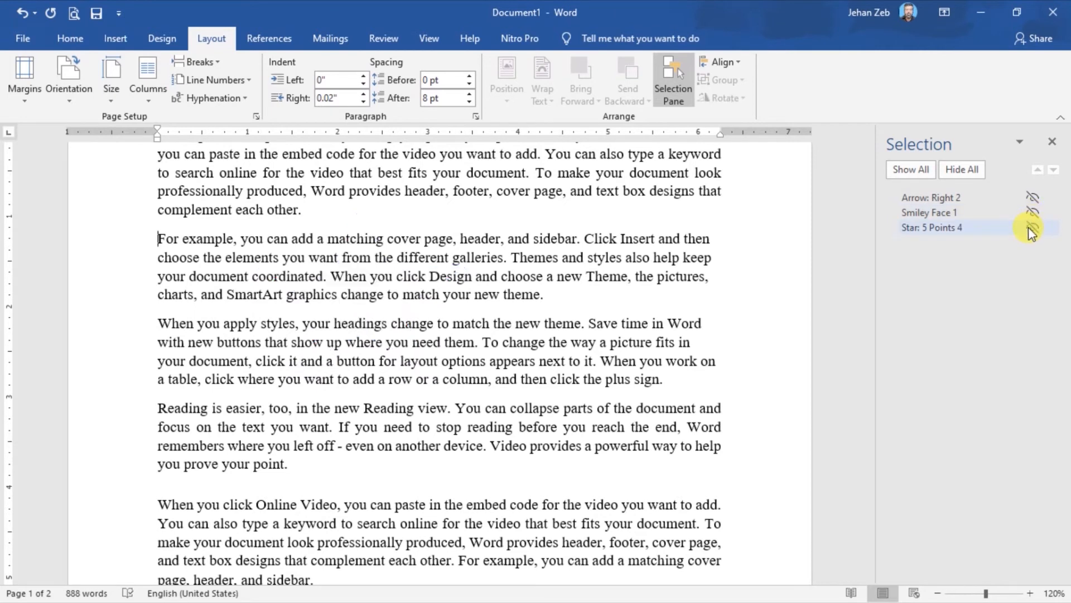
left_click(1032, 226)
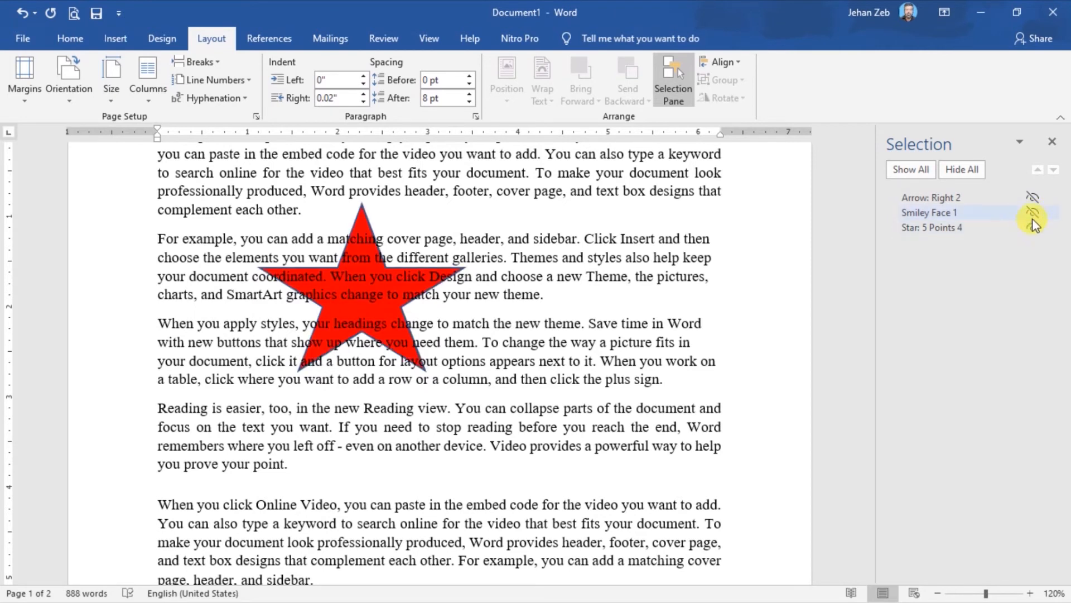
left_click(1033, 213)
left_click(1033, 199)
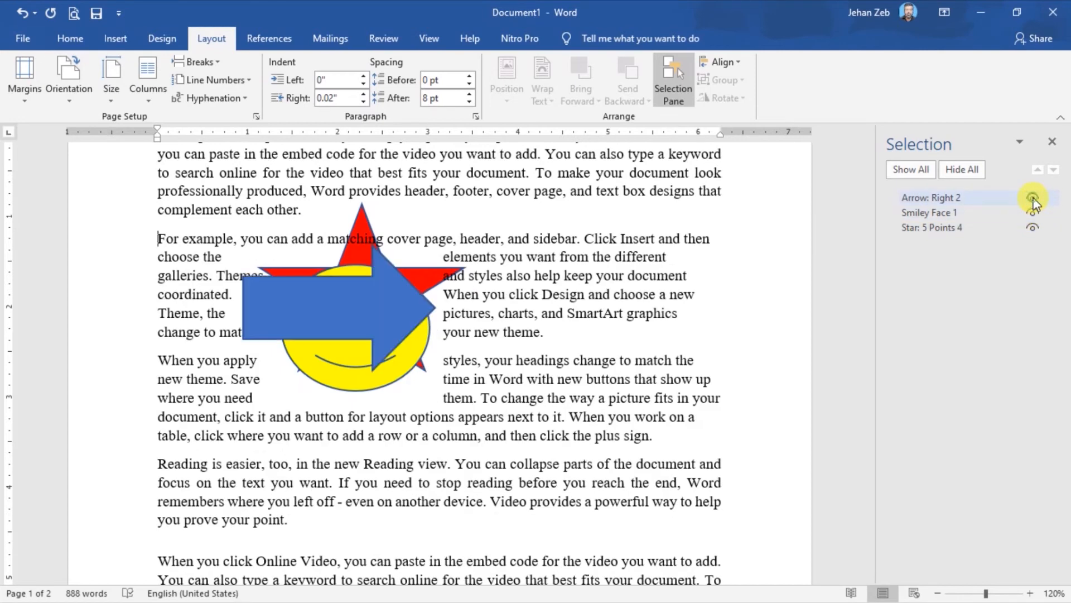
Hide all the shapes at once and show them all again.
left_click(962, 174)
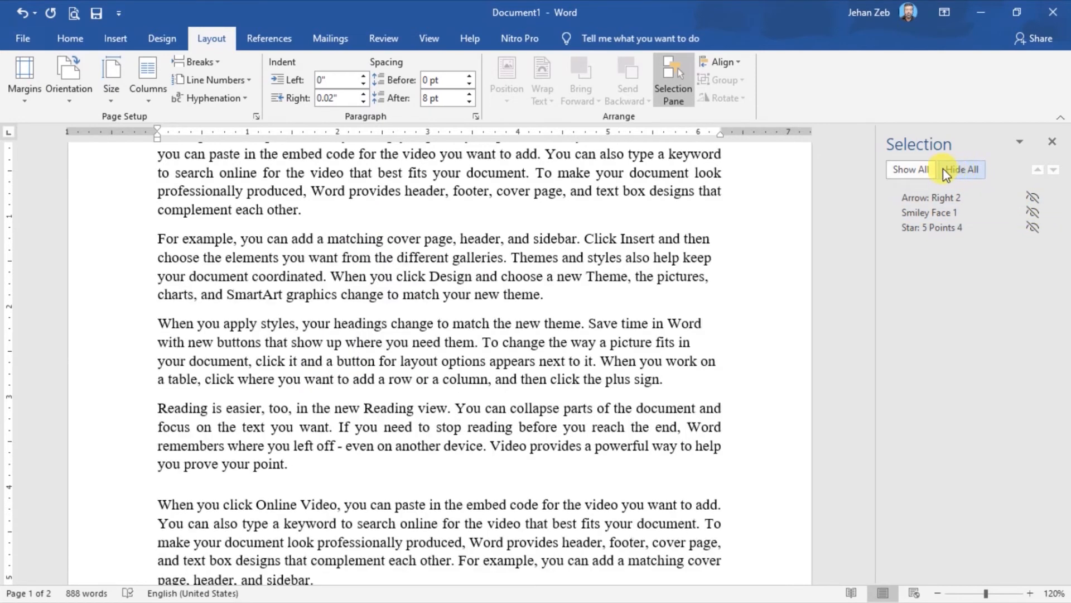
left_click(922, 168)
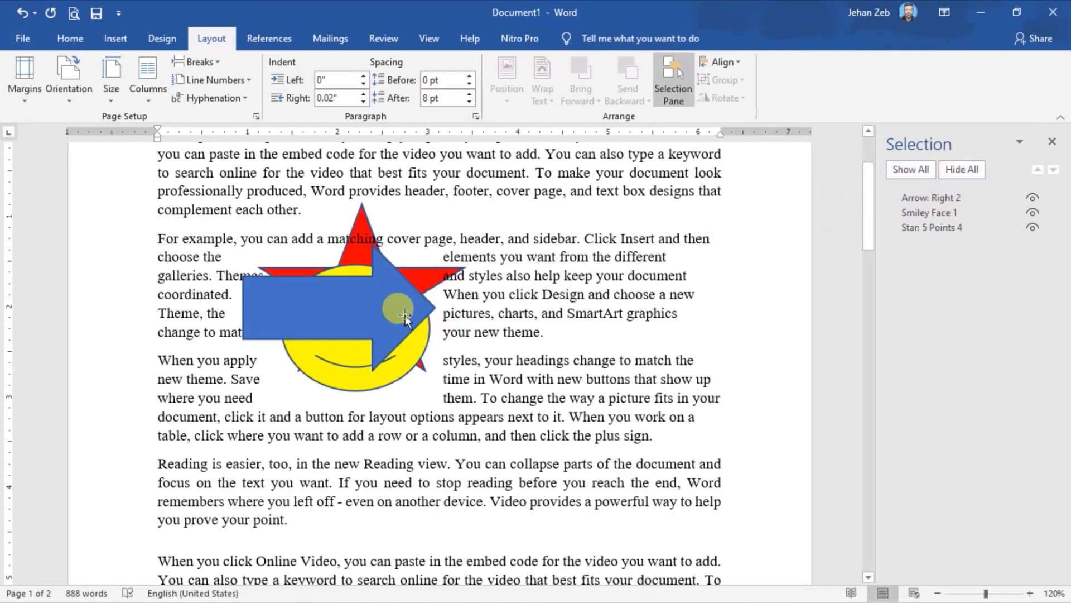
Use the Selection Pane to send the blue arrow behind the smiley face, bring it forward, and send it backward again.
left_click(405, 315)
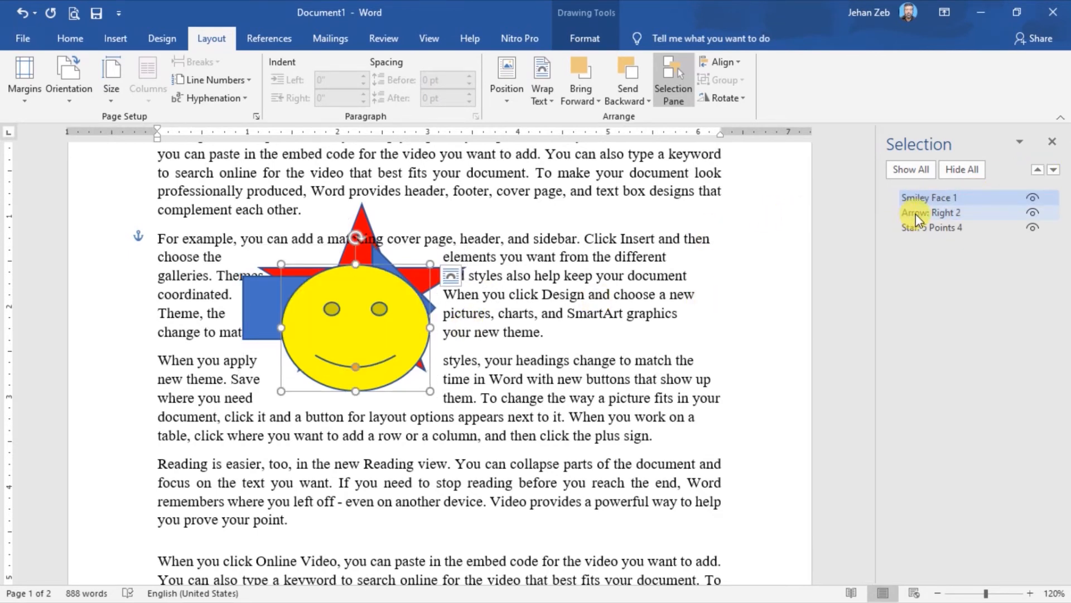
left_click(915, 214)
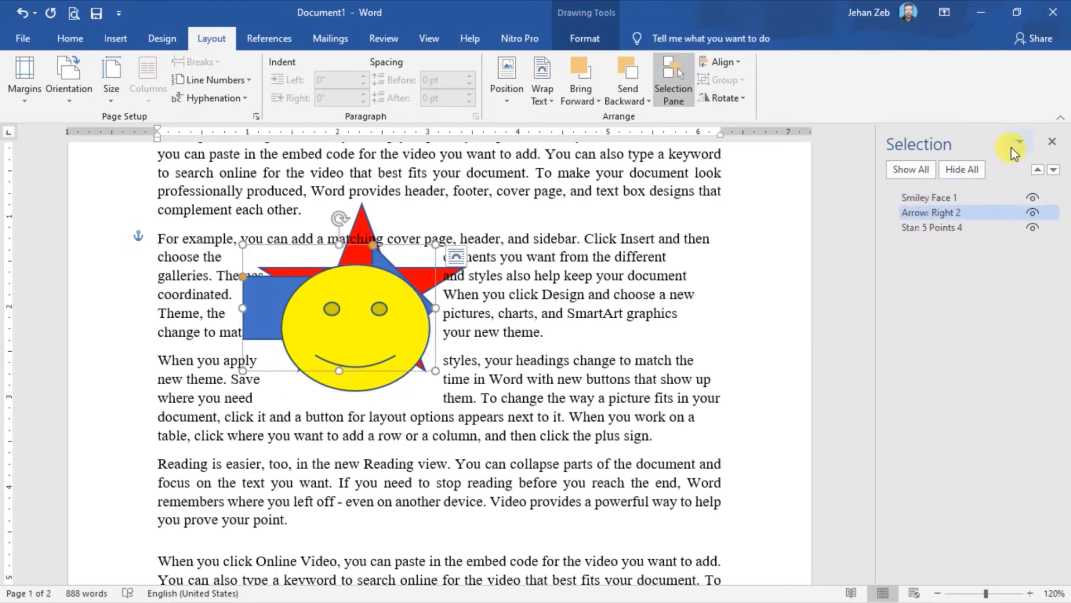
left_click(1038, 170)
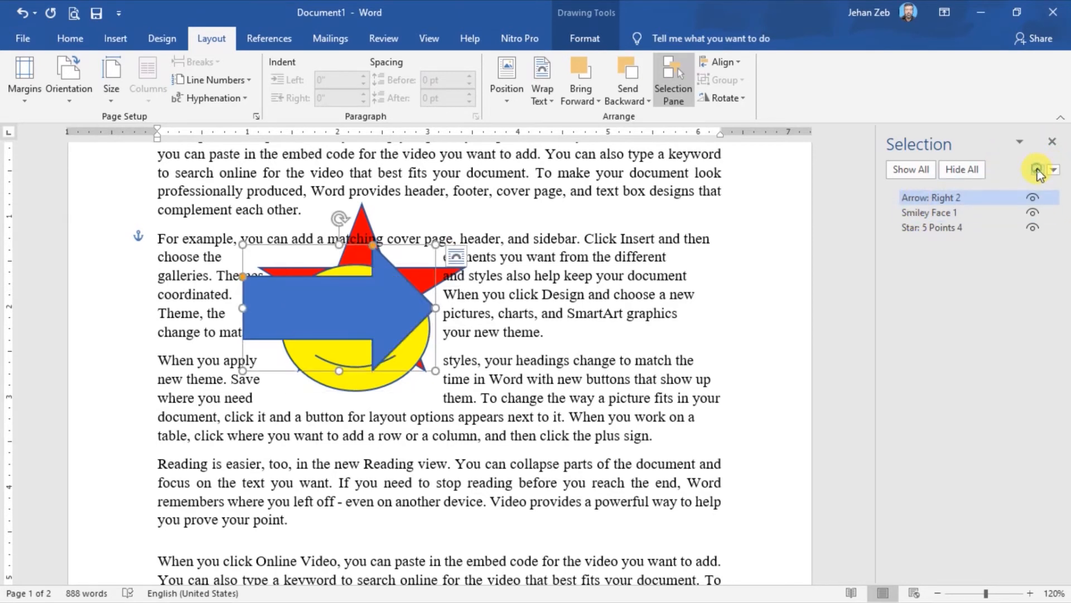
left_click(1042, 171)
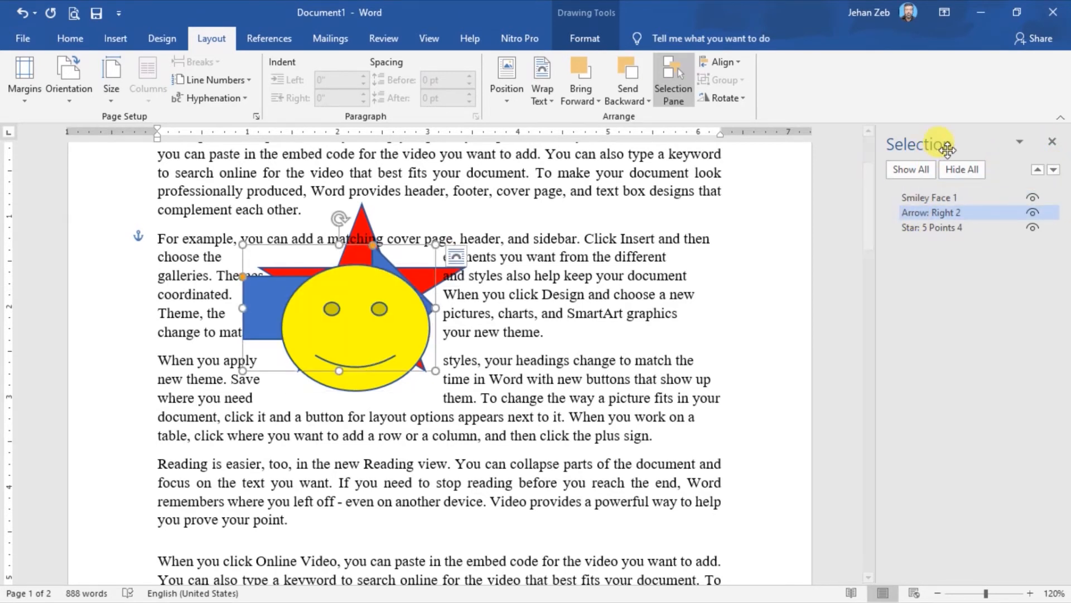
Close the Selection Pane, reopen it and close it again.
left_click(672, 84)
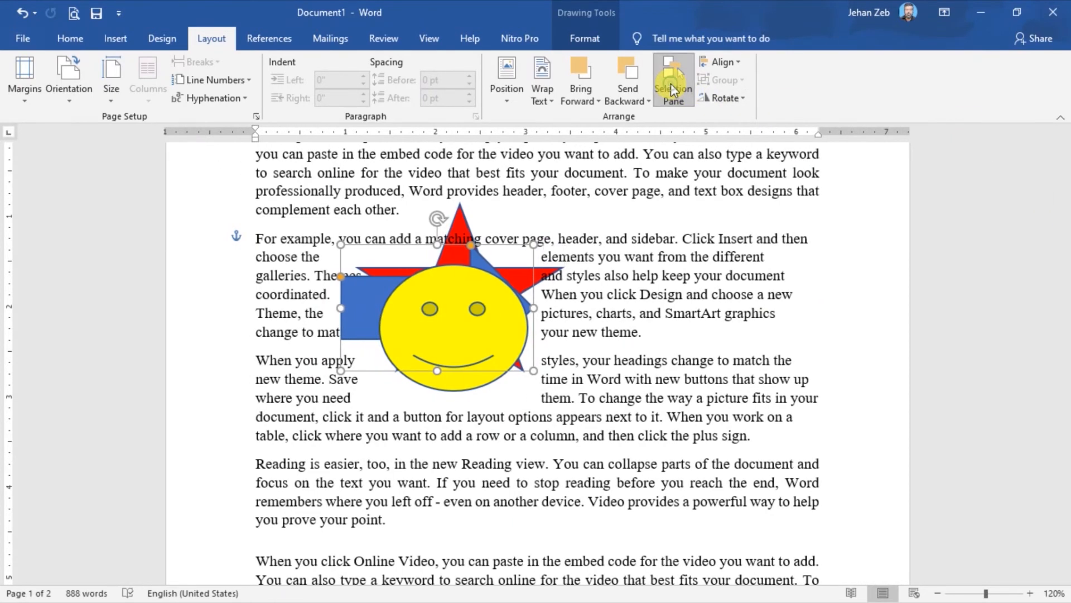
left_click(671, 83)
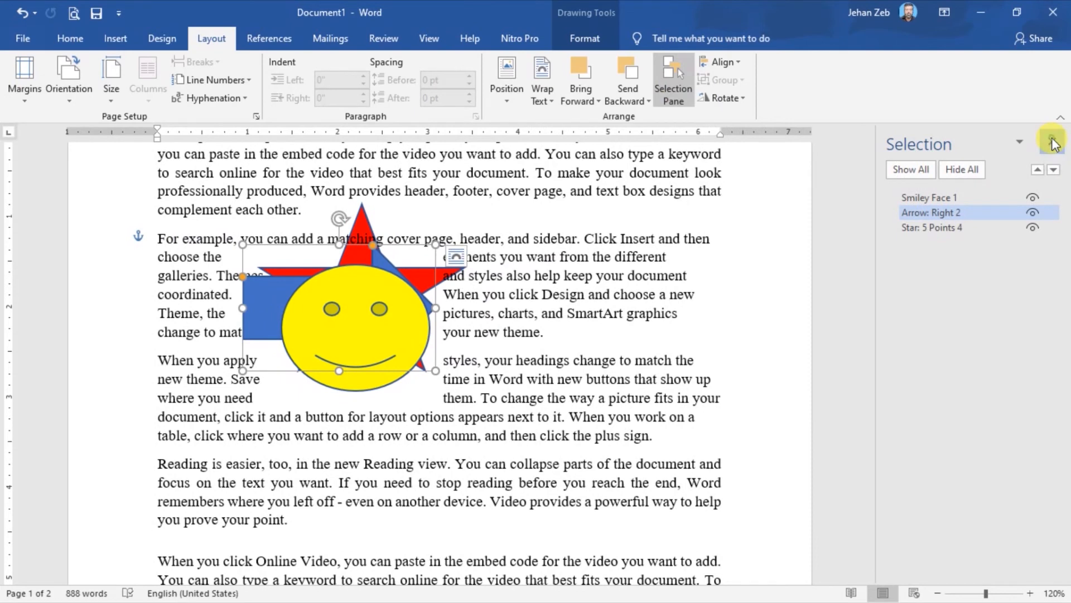
left_click(1054, 144)
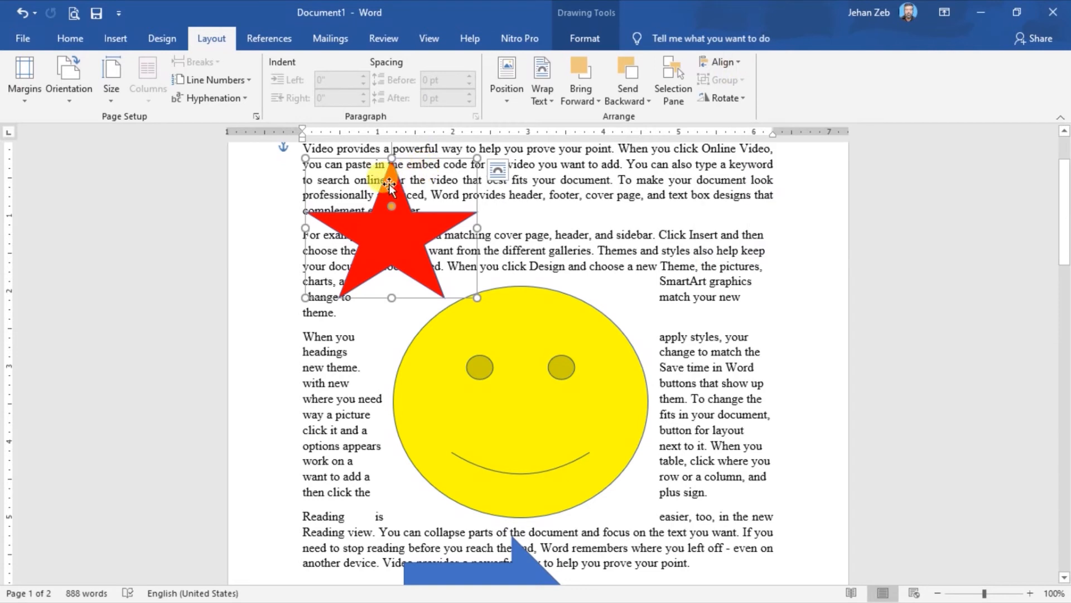
Align the red star to the left margin and center it between the margins.
left_click(740, 63)
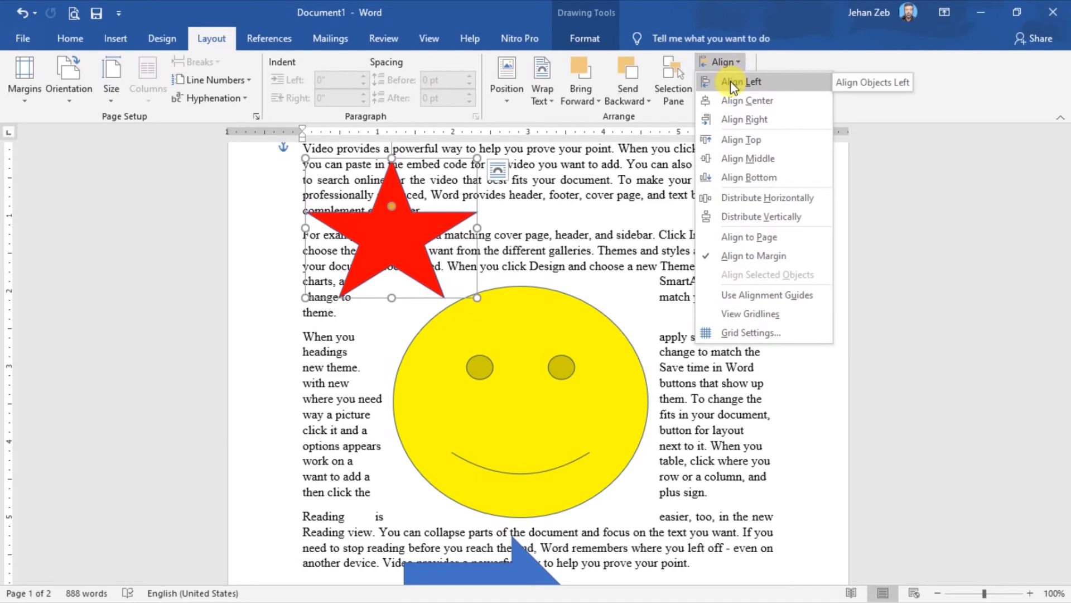
left_click(731, 82)
left_click(740, 65)
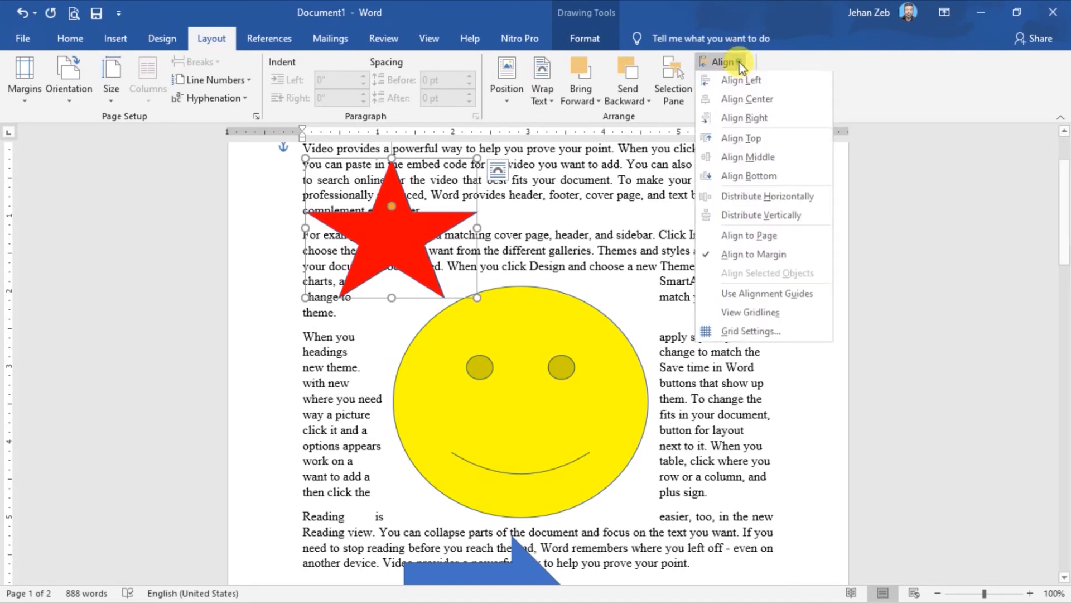
left_click(737, 101)
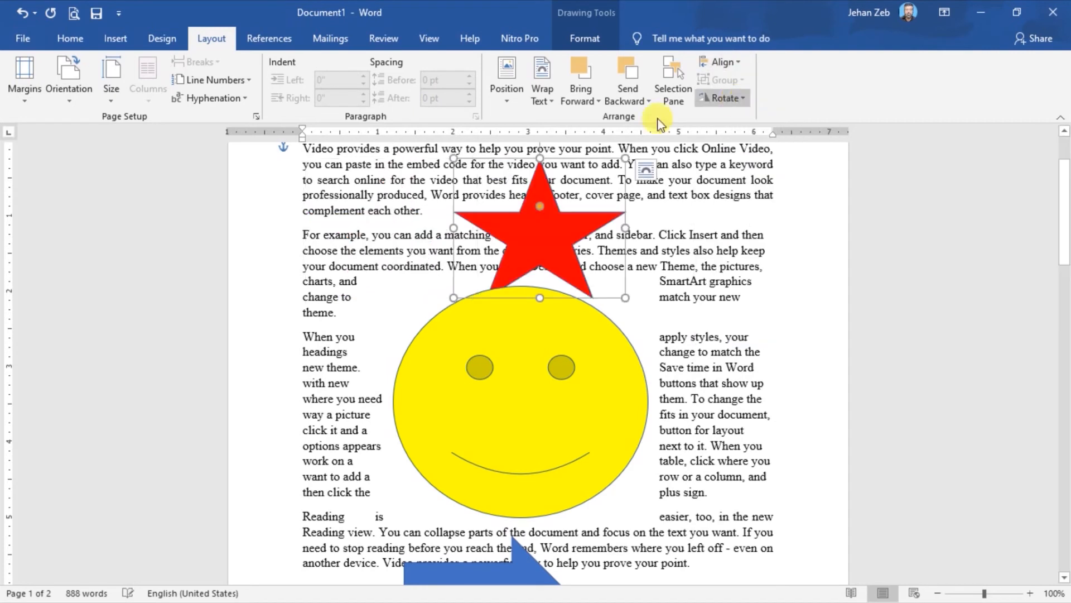
Align the red star to the right margin and to the vertical middle of the page margins.
left_click(734, 62)
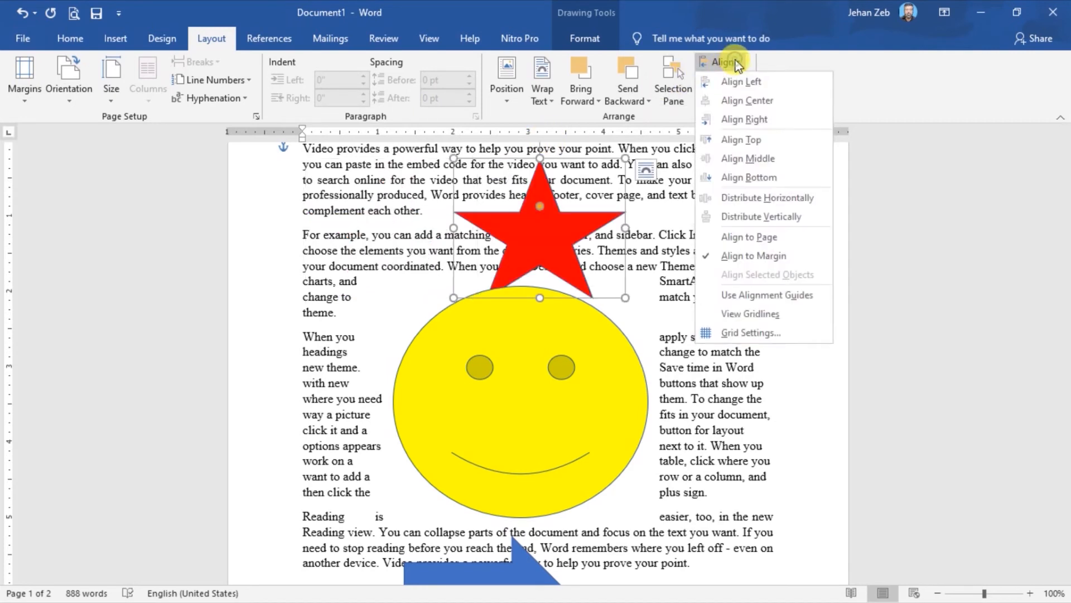
left_click(739, 119)
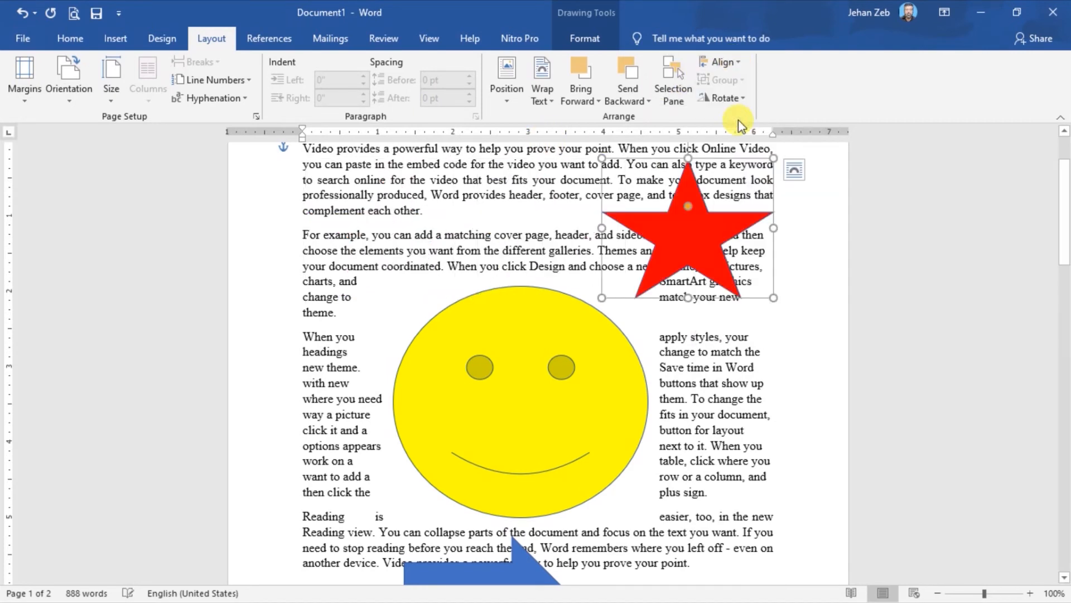
left_click(726, 62)
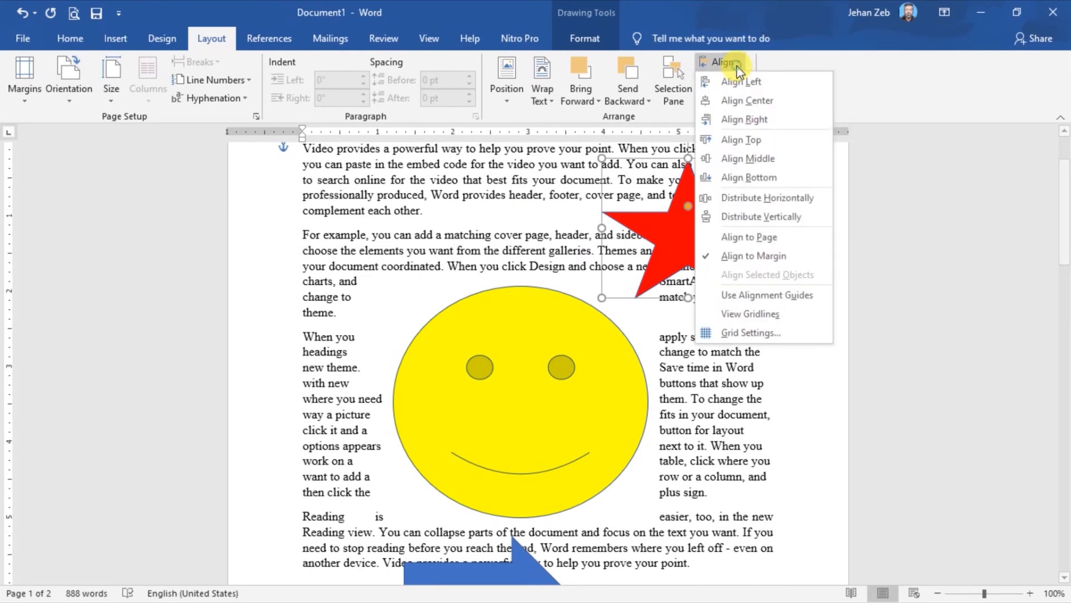
left_click(749, 160)
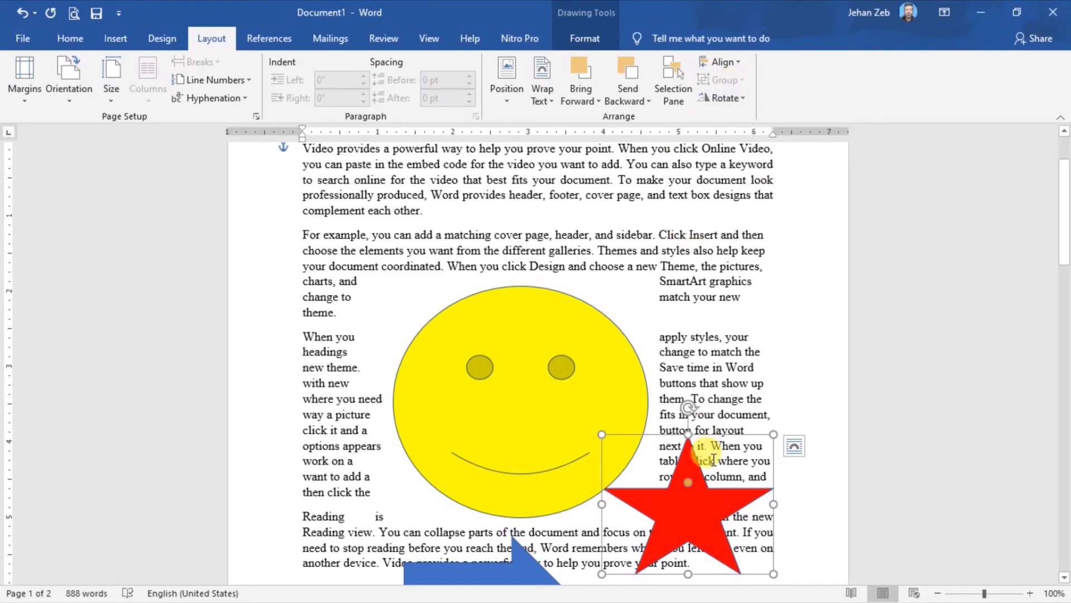
Move the red star back above the smiley face and enlarge the smiley face toward the left and upward.
left_click_drag(715, 460, 713, 453)
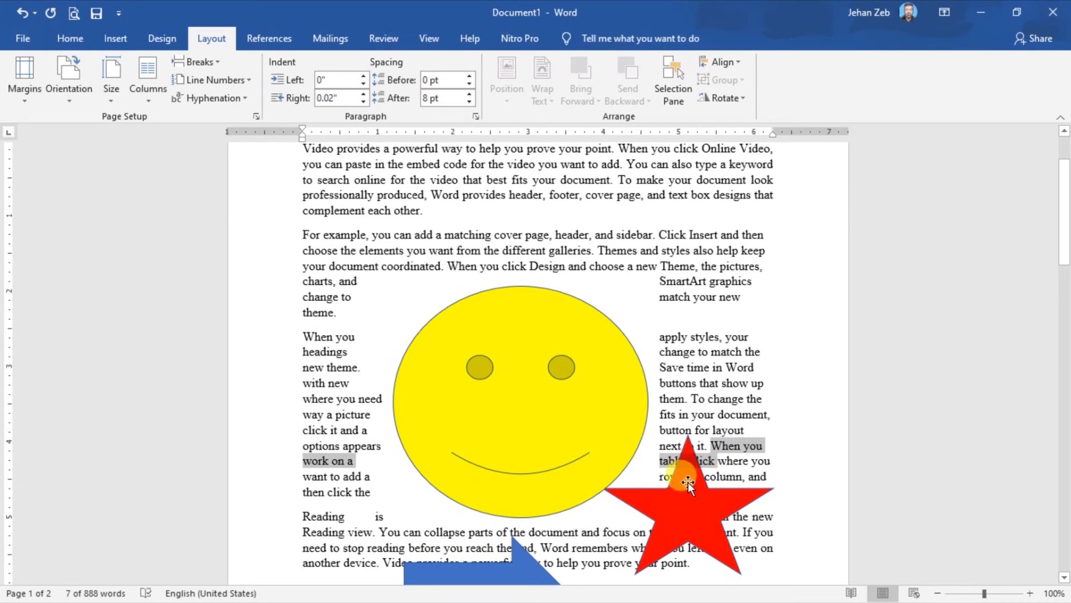
left_click_drag(688, 482, 592, 189)
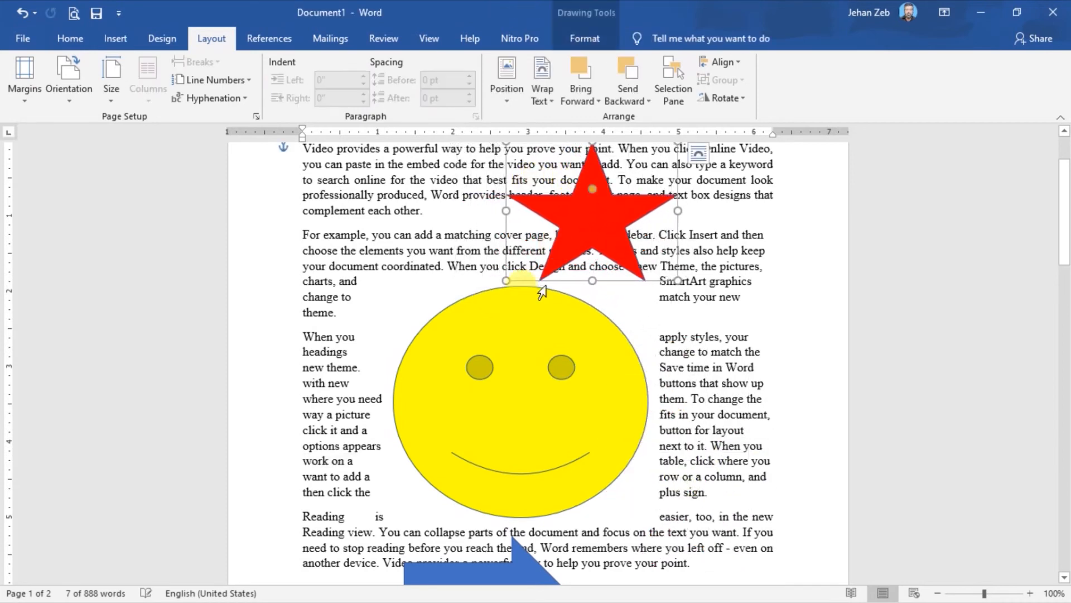
left_click(542, 332)
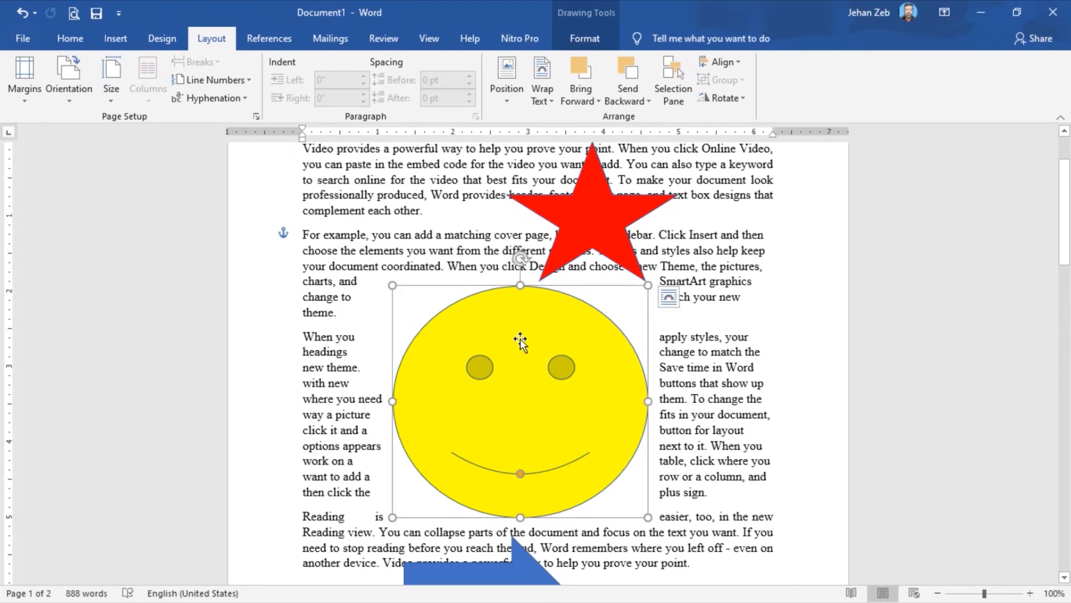
left_click_drag(392, 403, 347, 402)
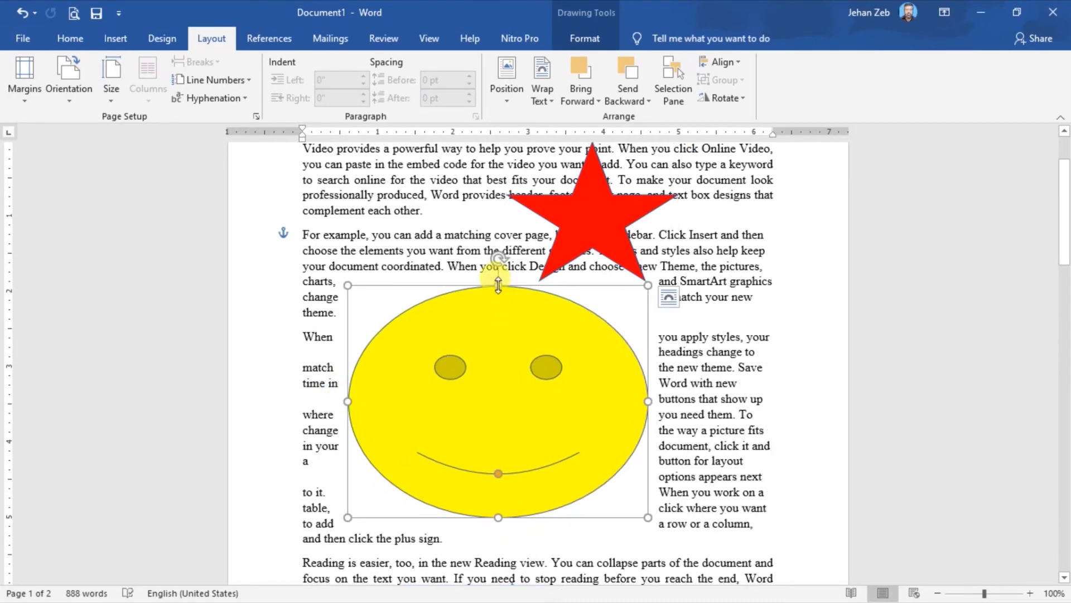
left_click_drag(499, 285, 497, 263)
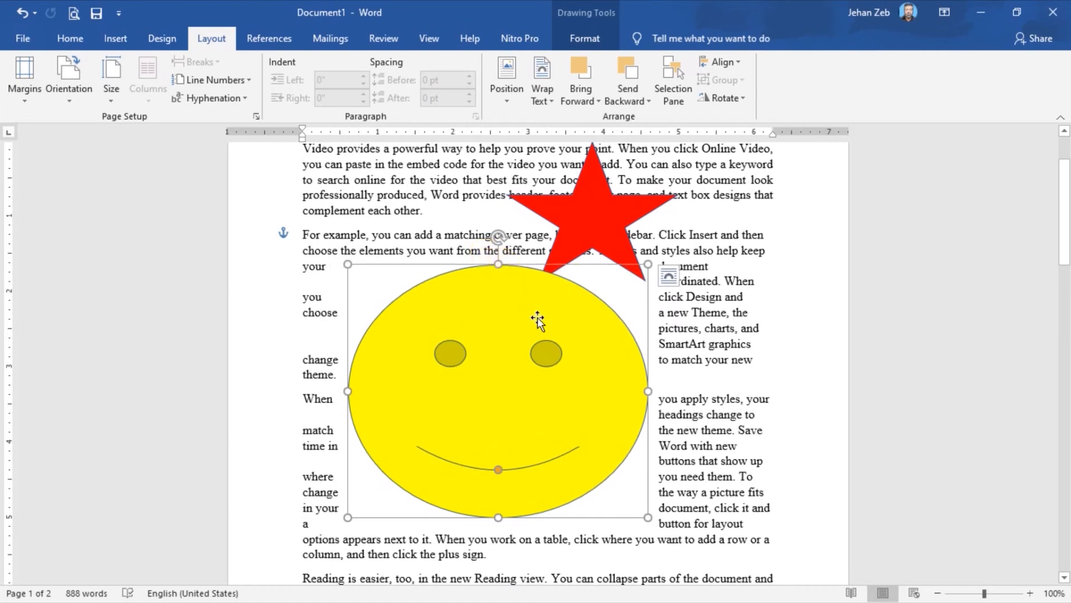
Select the smiley face and the red star together and align their left edges.
key("ctrl")
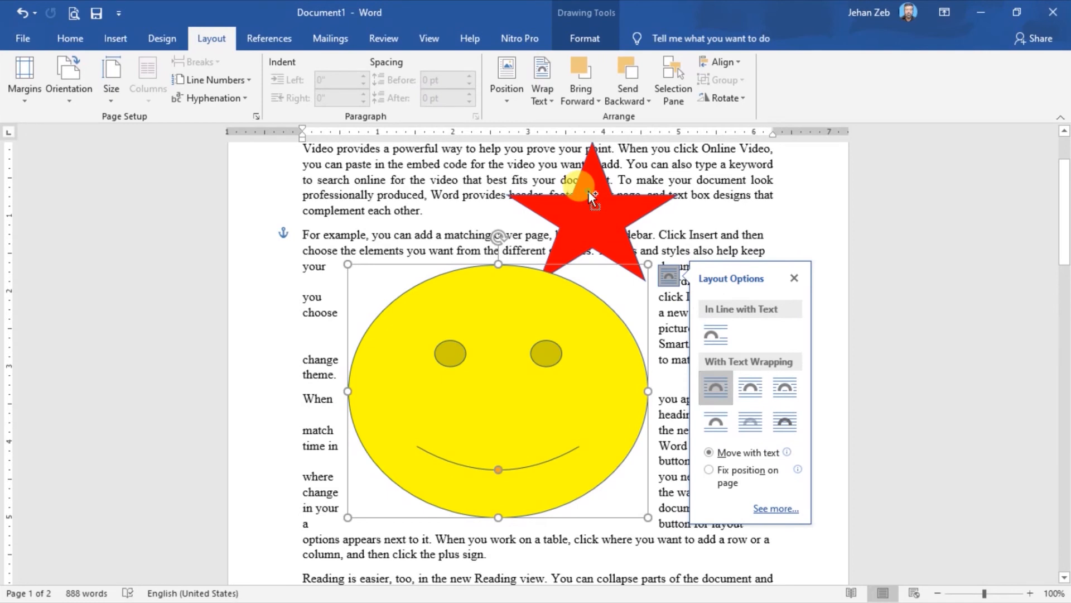
left_click(590, 192)
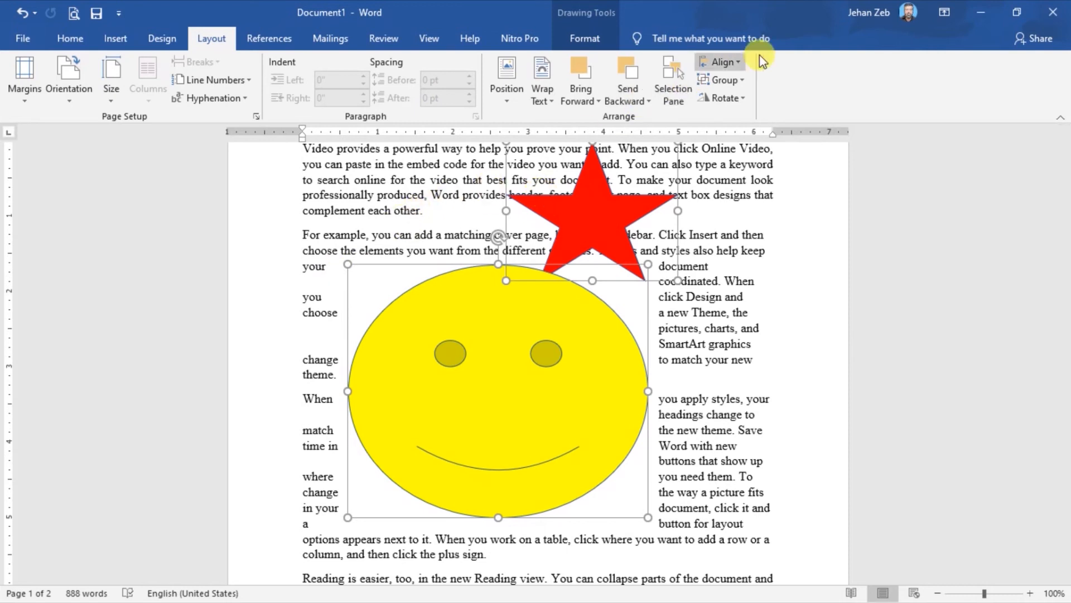
left_click(738, 63)
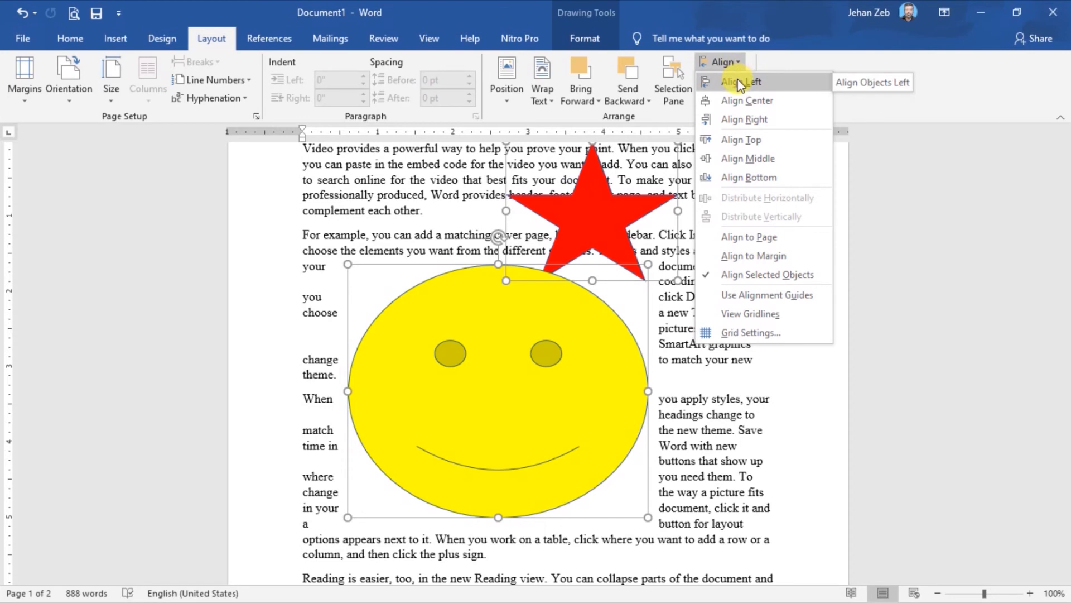
left_click(740, 84)
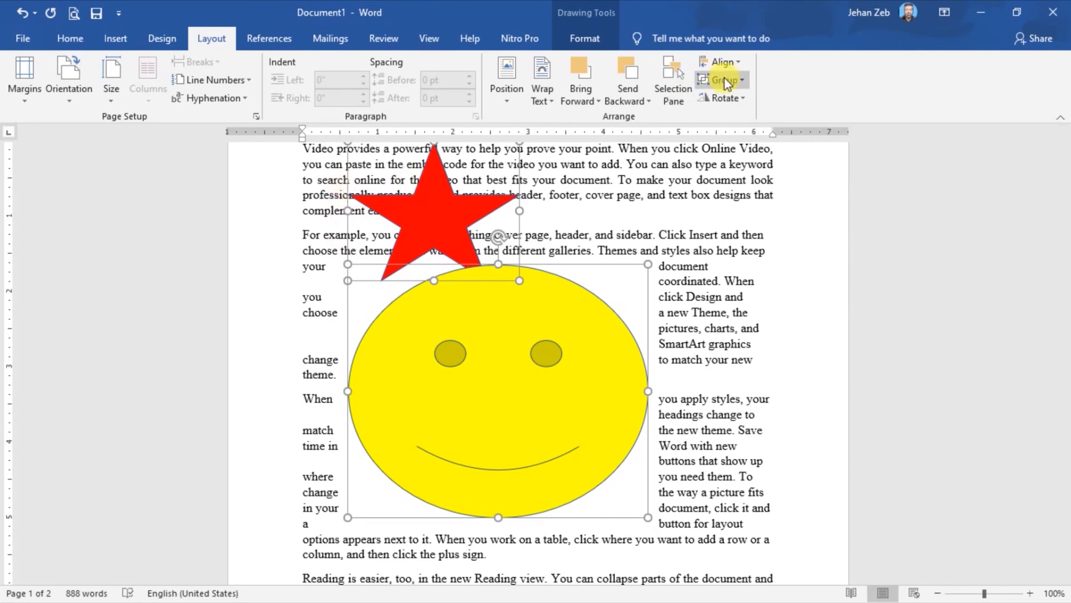
Align the centers of the selected red star and smiley face horizontally, and align their right edges.
left_click(734, 61)
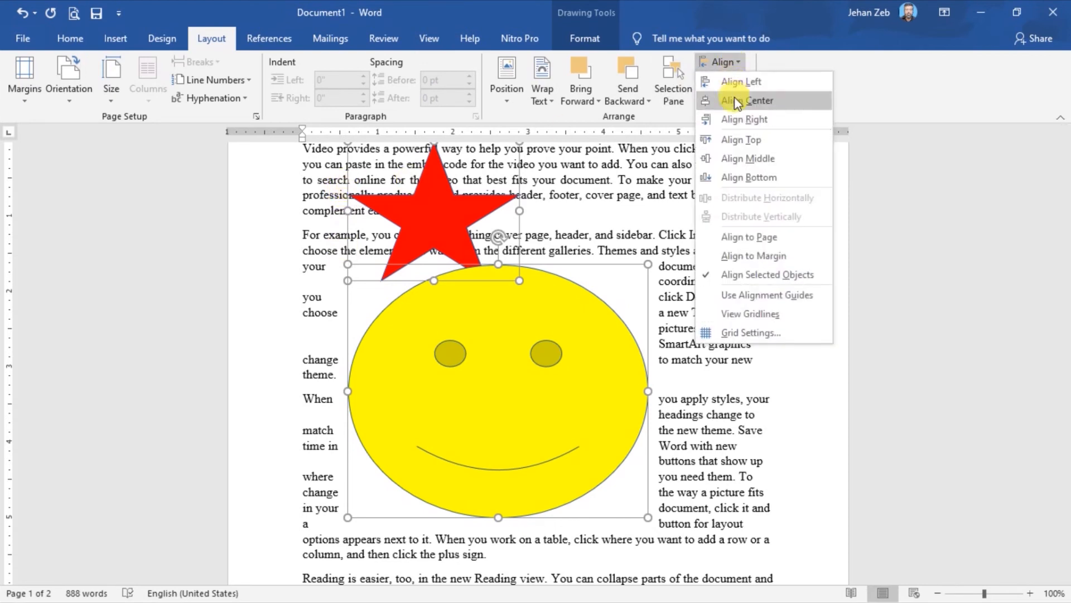
left_click(732, 103)
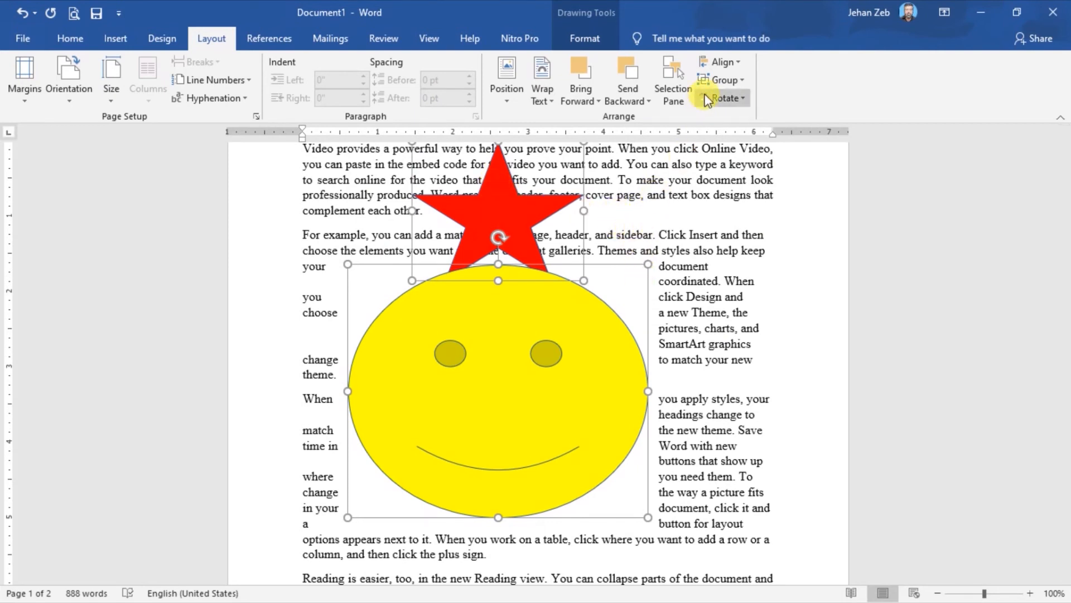
left_click(729, 61)
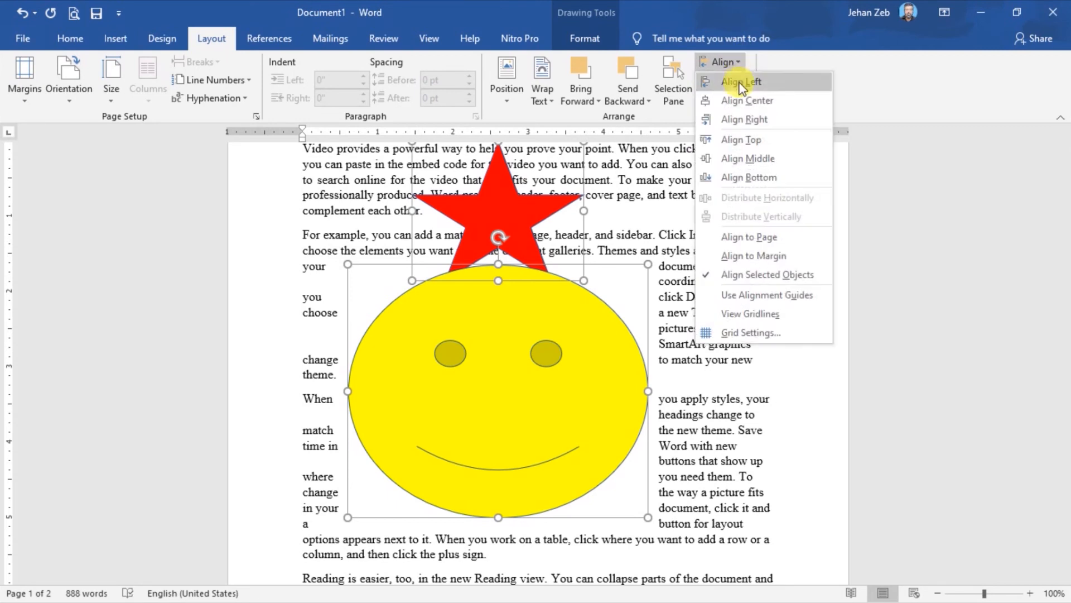
left_click(746, 119)
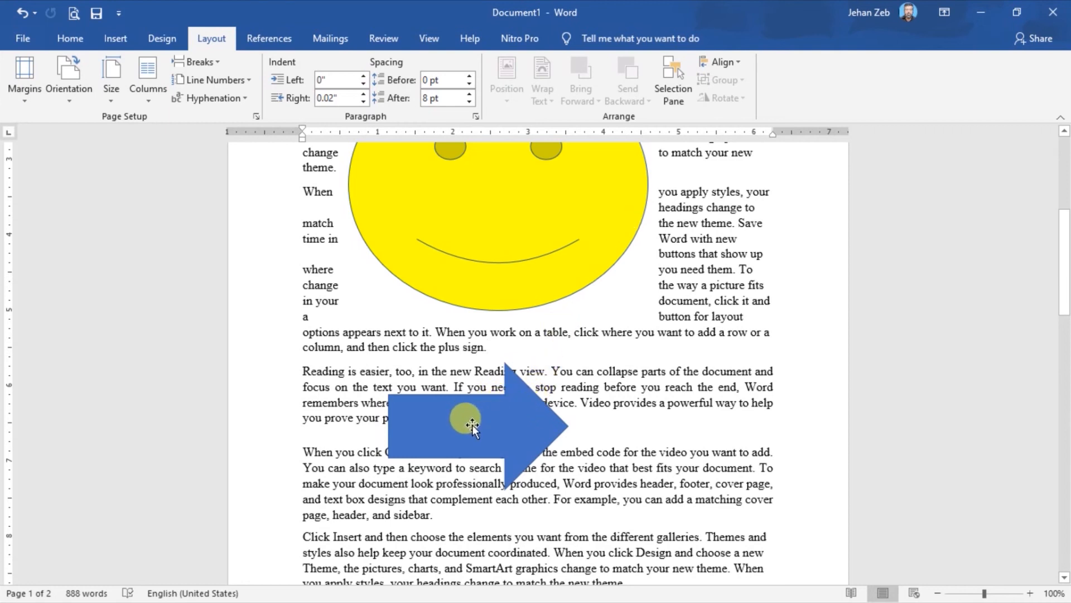
Draw a text box about 1.21" wide and 0.34" high on the blue arrow and enter "Zeb Academy" in it.
left_click(113, 39)
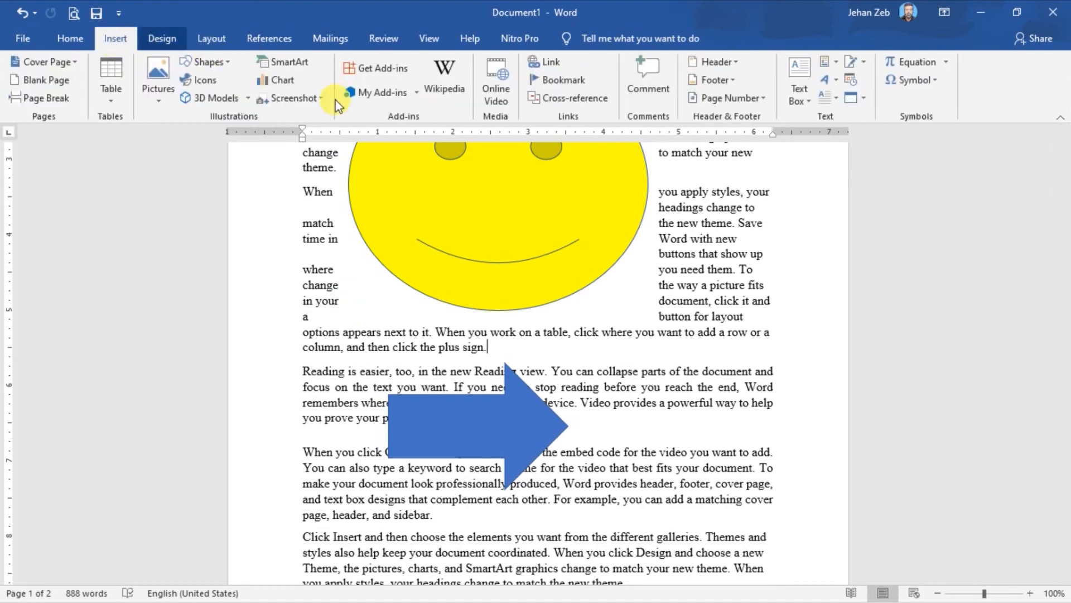
left_click(812, 99)
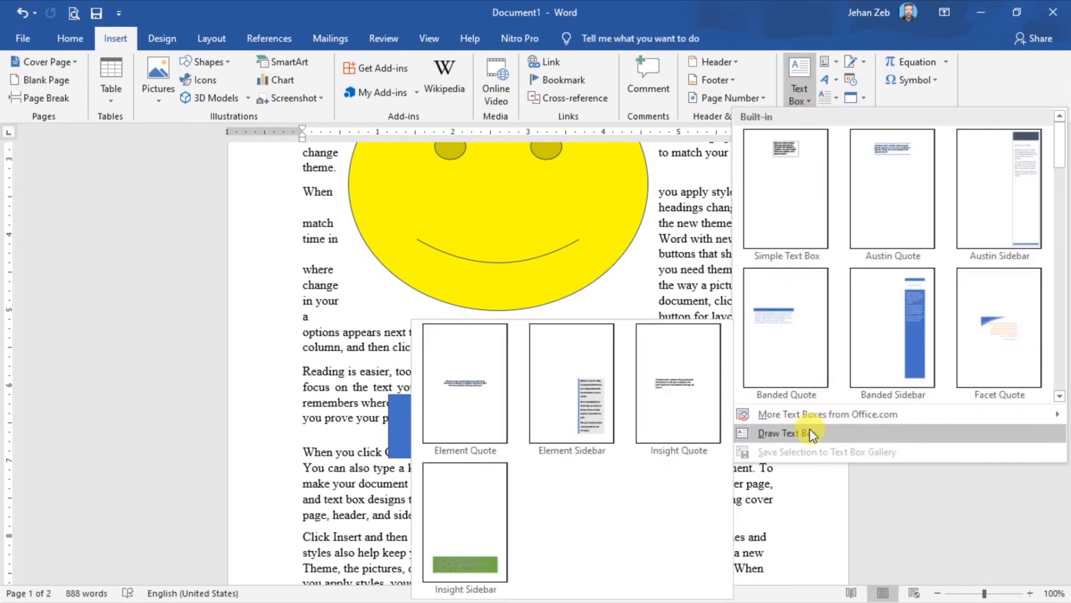
left_click(796, 431)
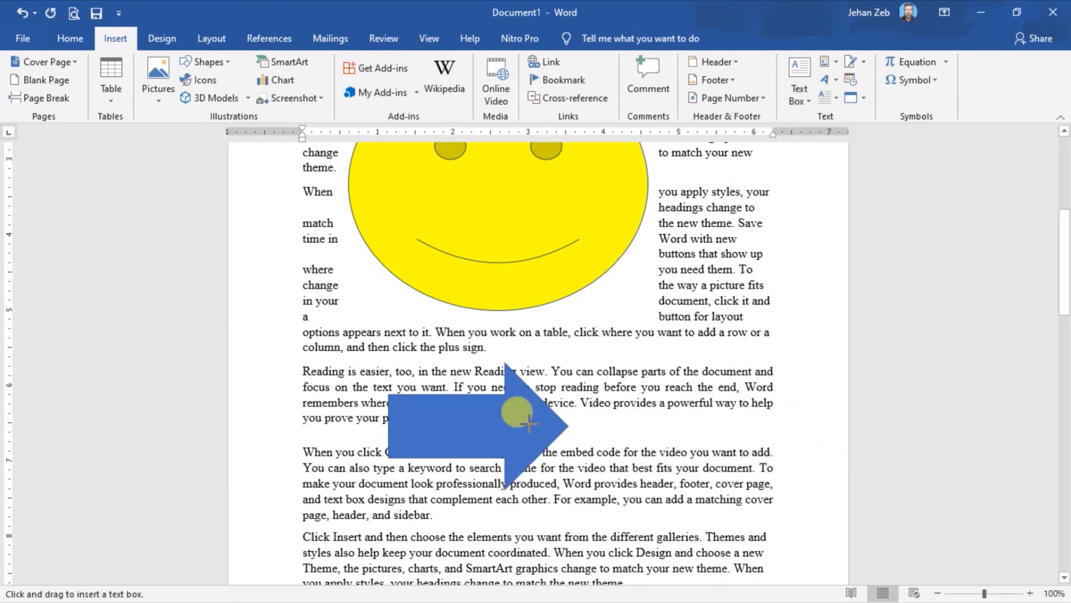
left_click_drag(434, 416, 520, 437)
type("Zeb")
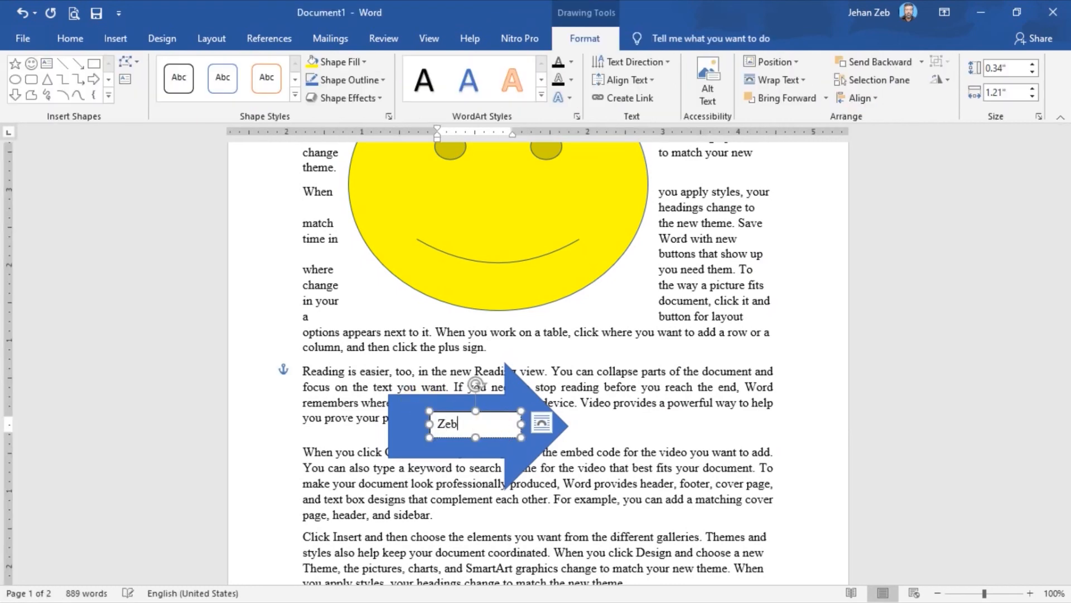
type(" Academy")
left_click(611, 357)
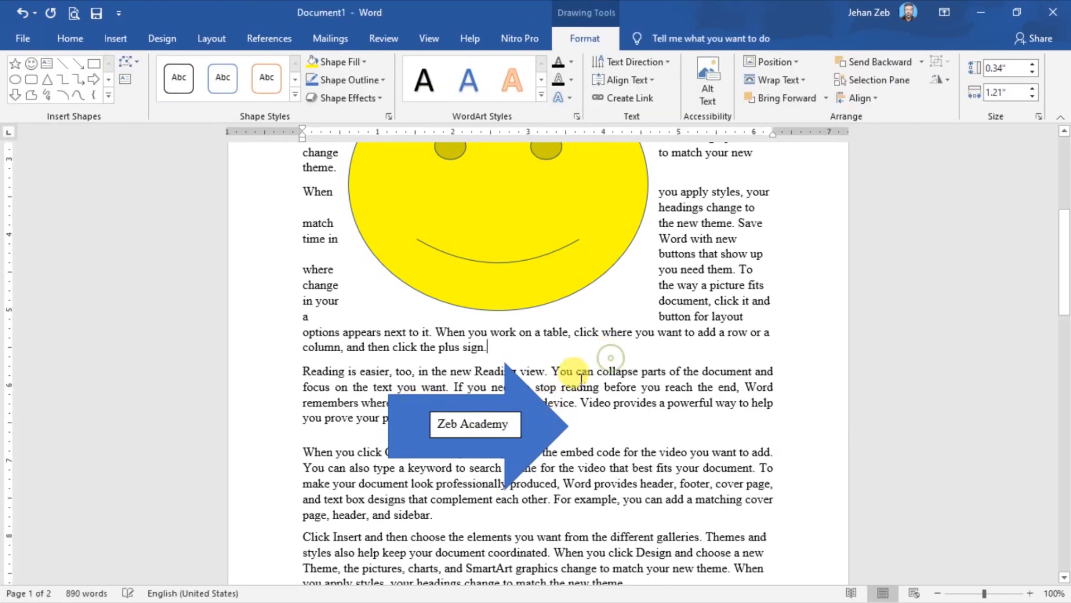
Give the "Zeb Academy" text box the solid blue shape style with white text and remove its outline.
left_click(543, 423)
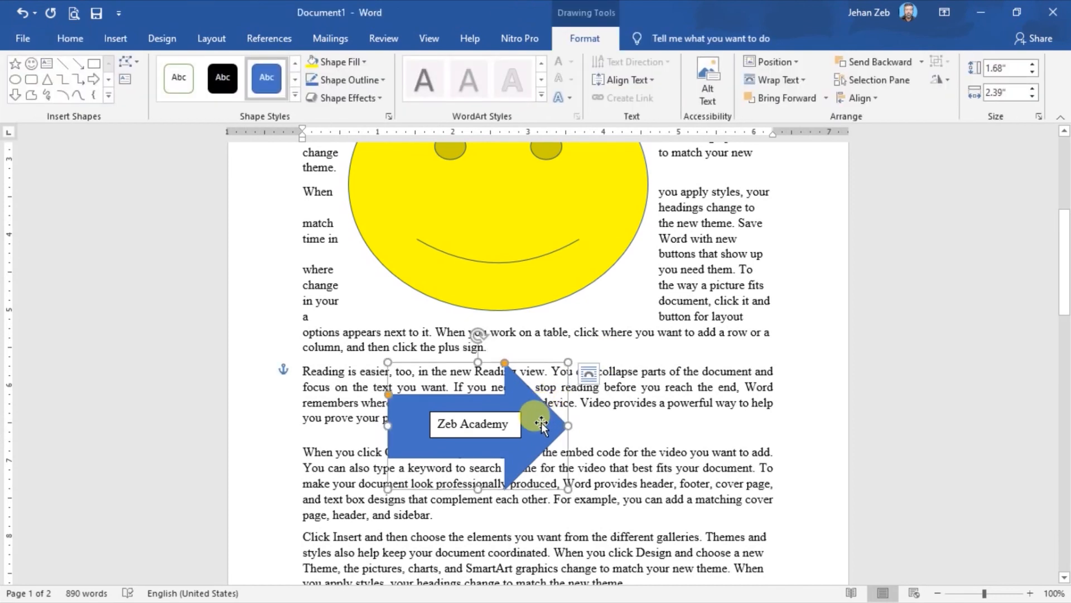
left_click(460, 426)
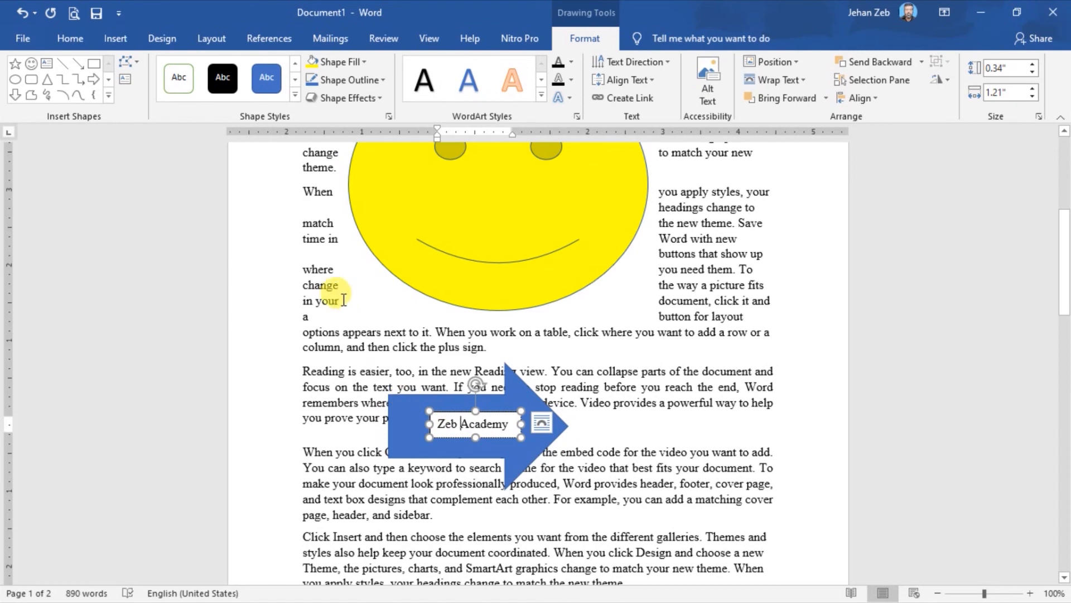
left_click(264, 69)
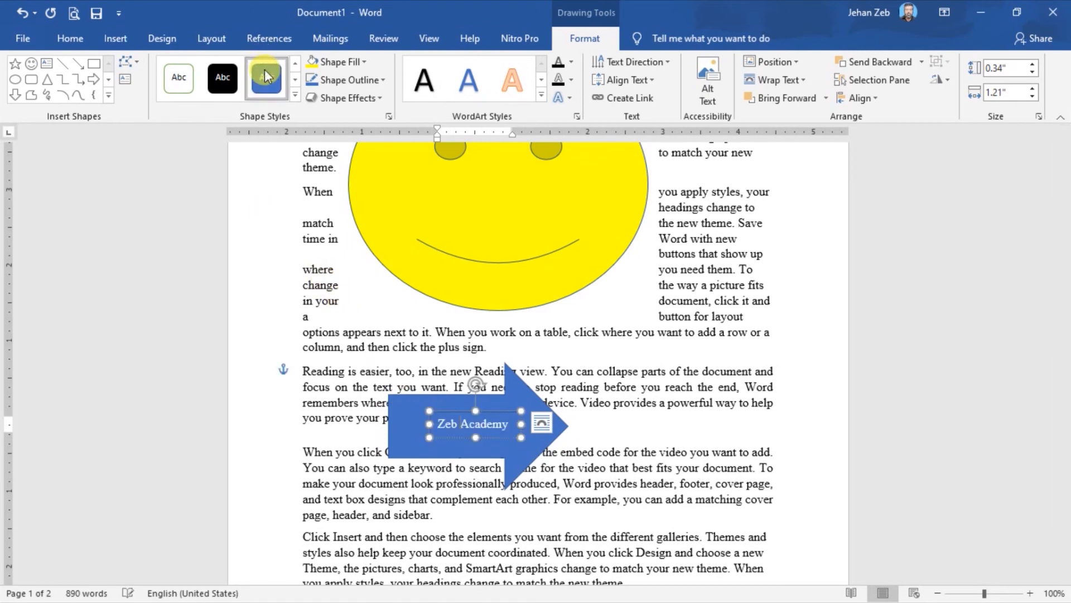
left_click(384, 79)
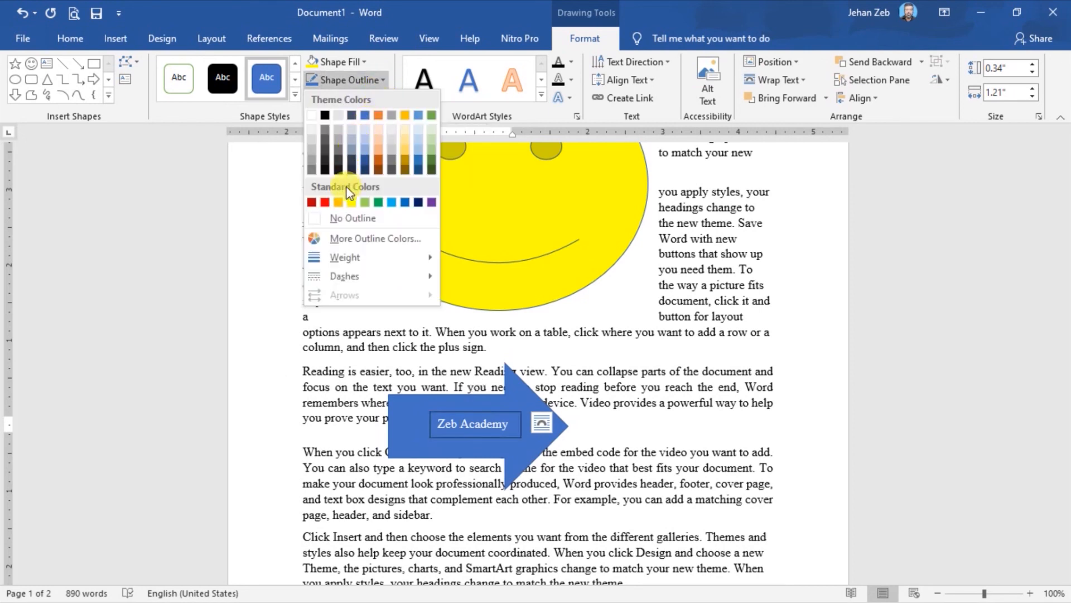
left_click(347, 217)
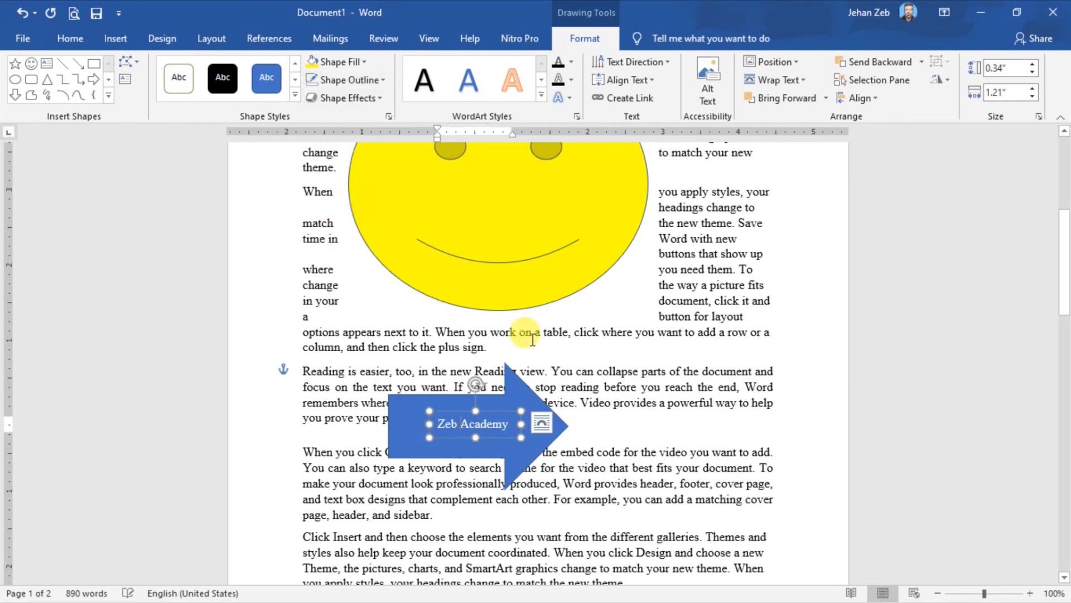
left_click(623, 343)
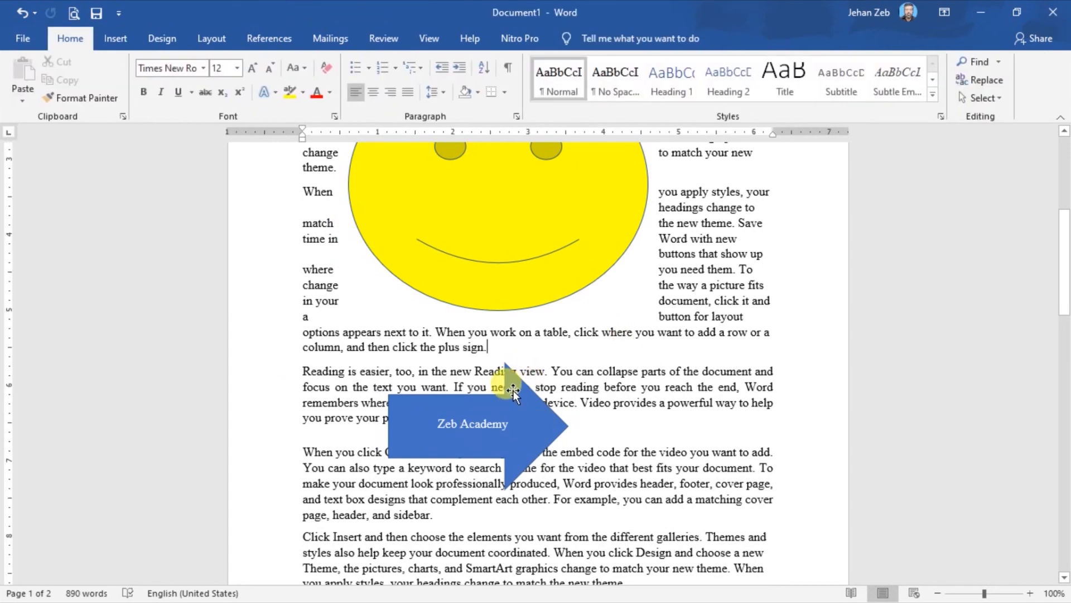
Move the blue arrow slightly to the right on its own and group it with the "Zeb Academy" text box.
mouse_move(513, 390)
left_mouse_down()
mouse_move(577, 363)
mouse_move(663, 355)
mouse_move(534, 388)
left_mouse_up()
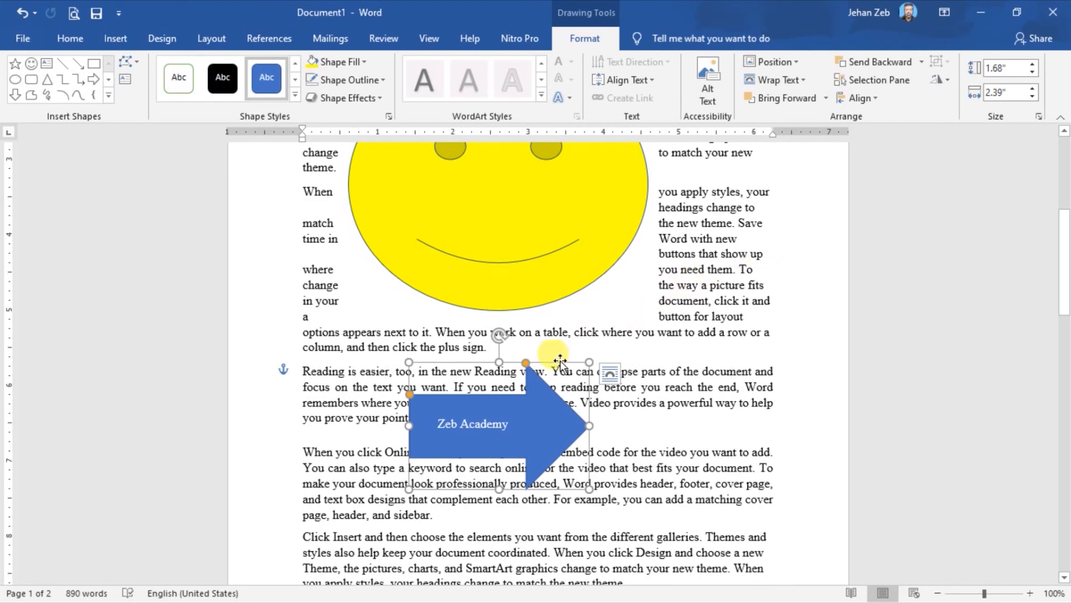
left_click(468, 420)
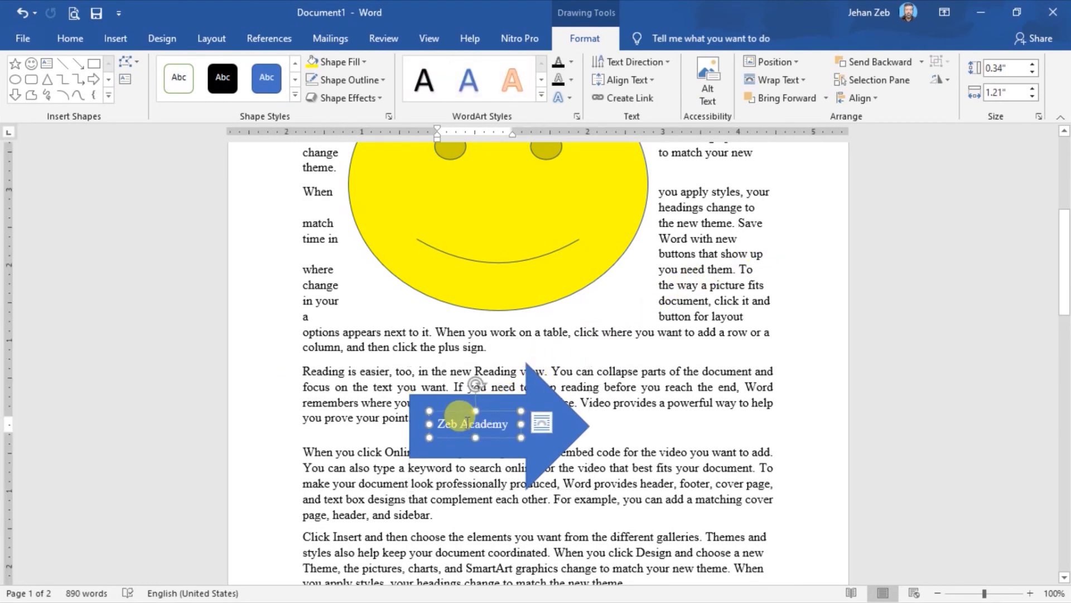
left_click(578, 417, "shift")
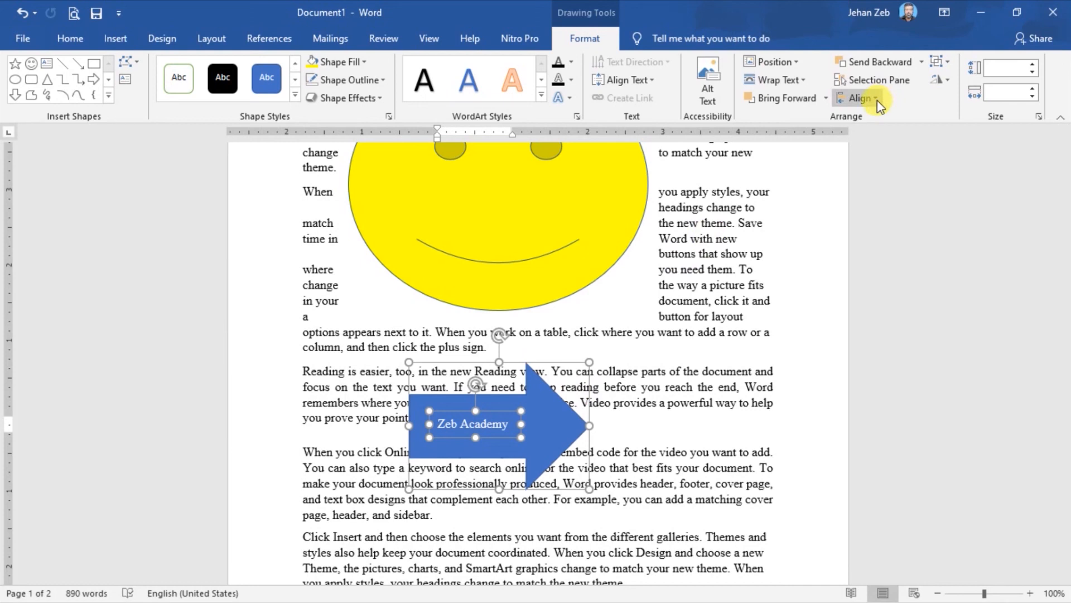
left_click(222, 39)
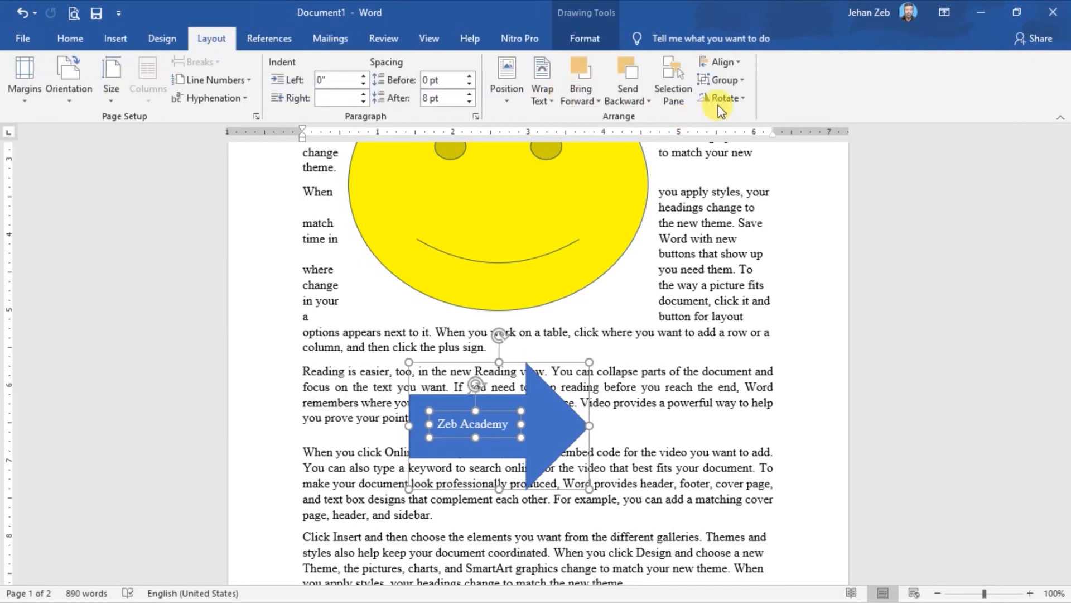
left_click(741, 82)
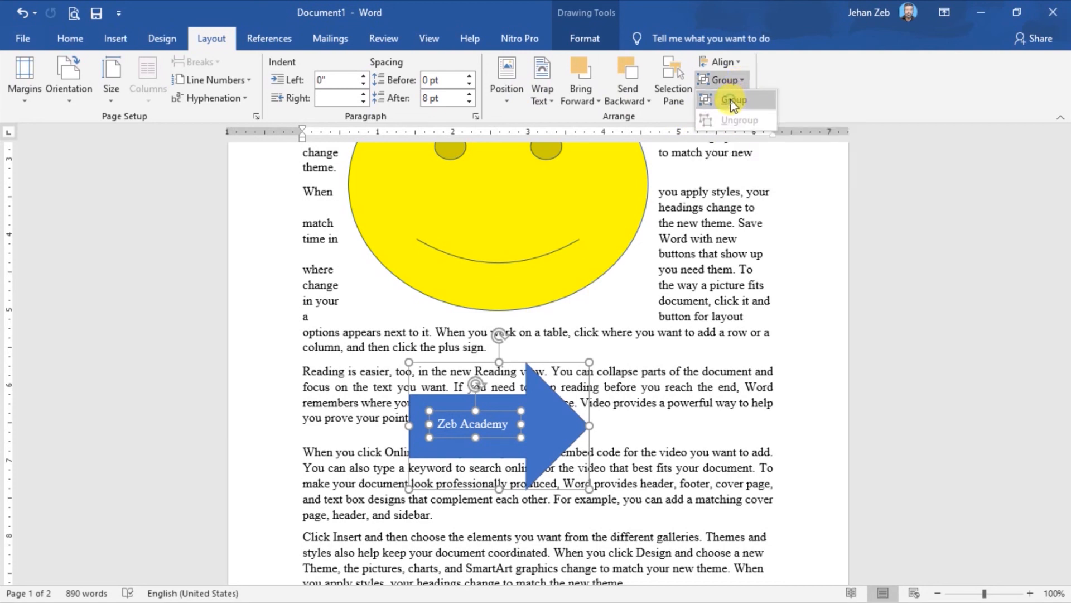
left_click(732, 101)
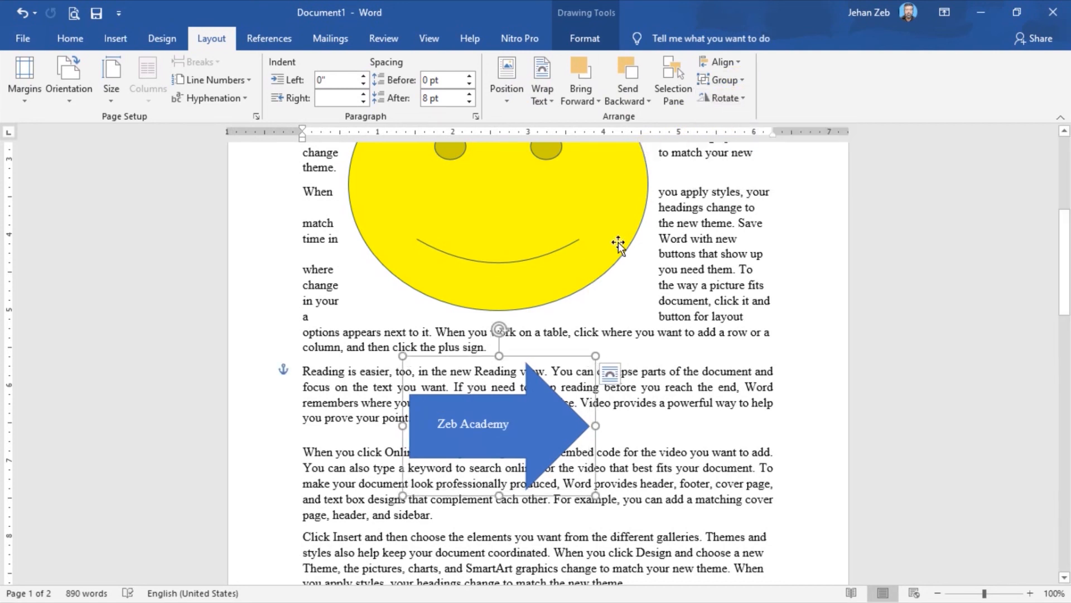
Shift the grouped arrow and text box slightly to the right, and ungroup and regroup the two objects.
left_click_drag(545, 434, 567, 434)
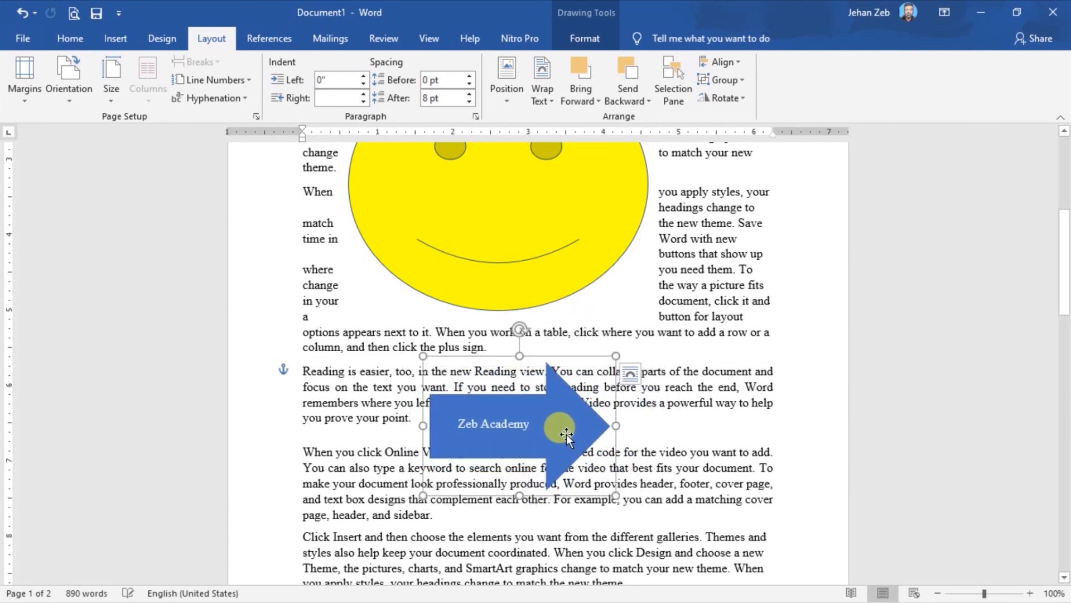
left_click(743, 82)
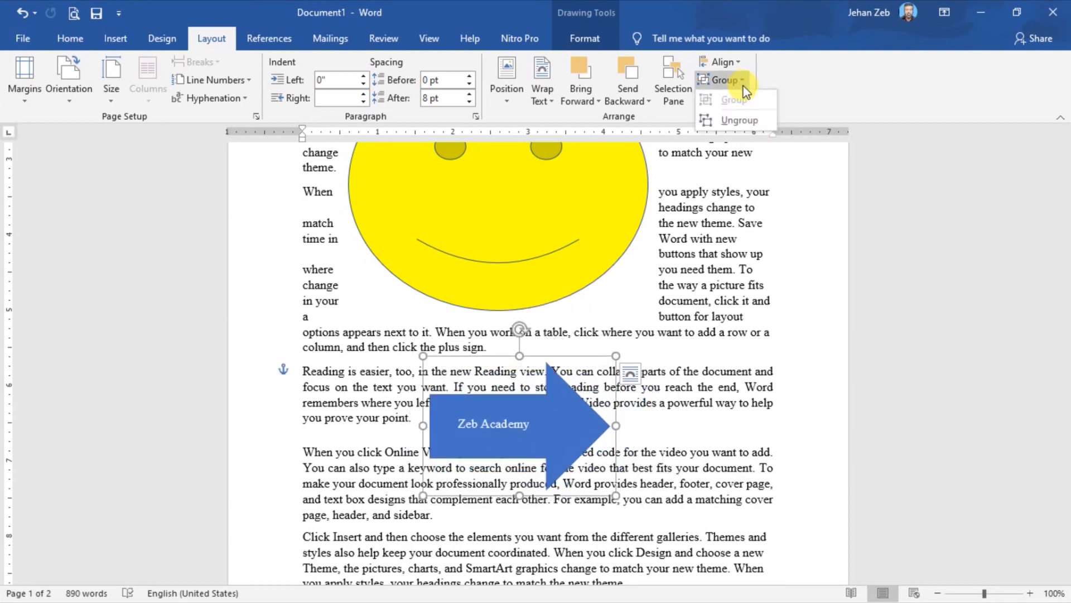
left_click(745, 121)
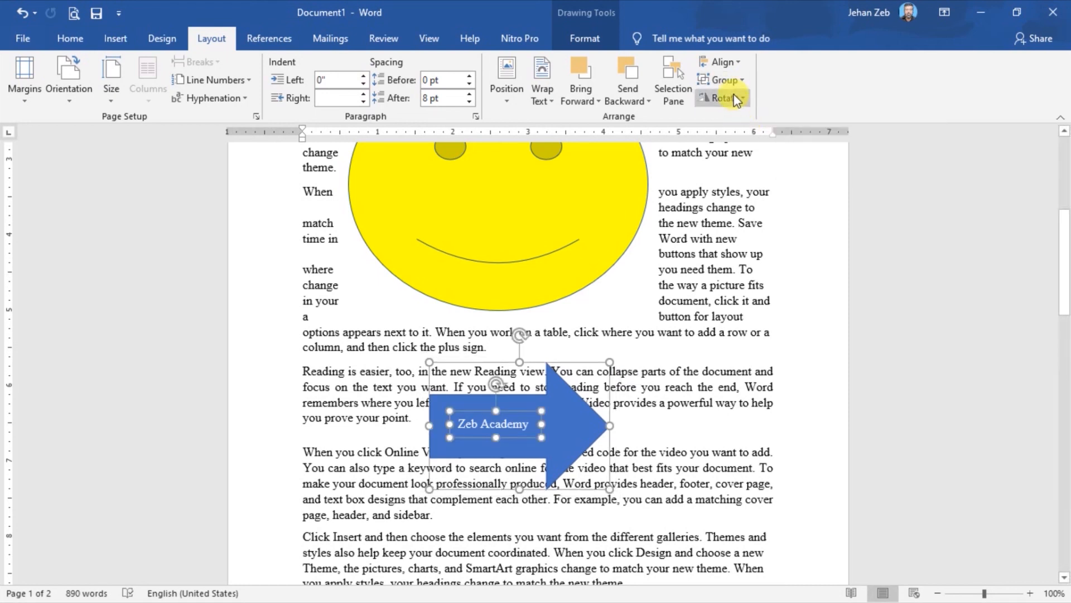
left_click(743, 80)
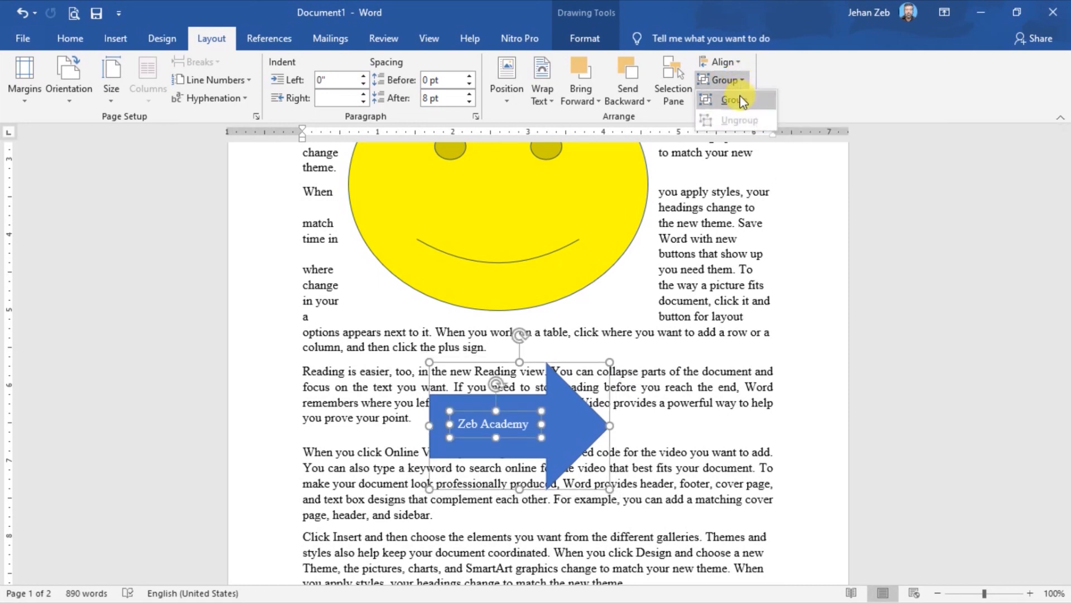
left_click(739, 95)
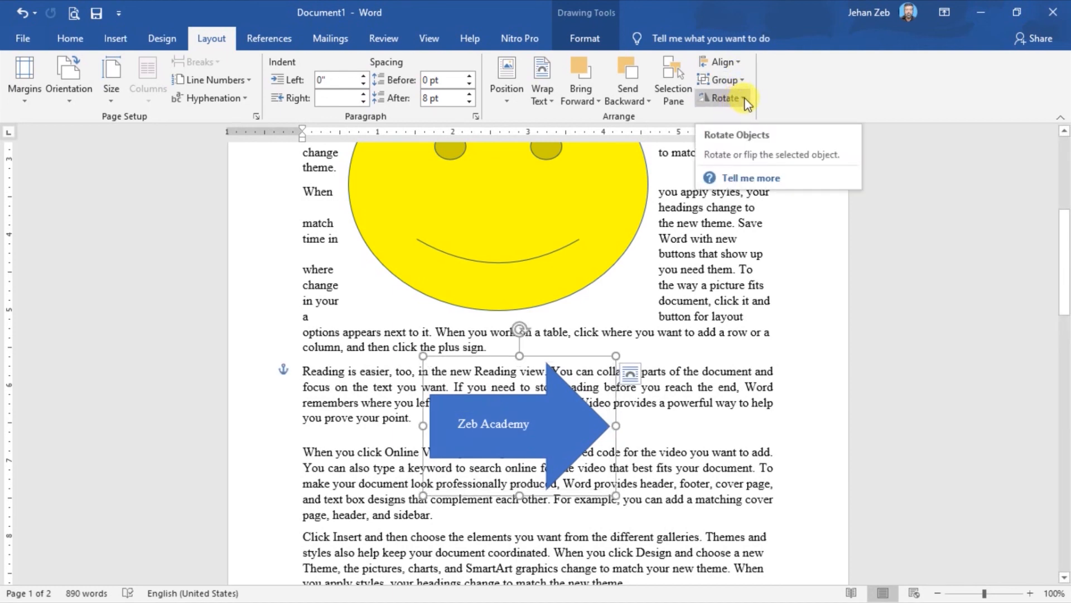
Open the rotation options for the grouped arrow and text box.
left_click(745, 100)
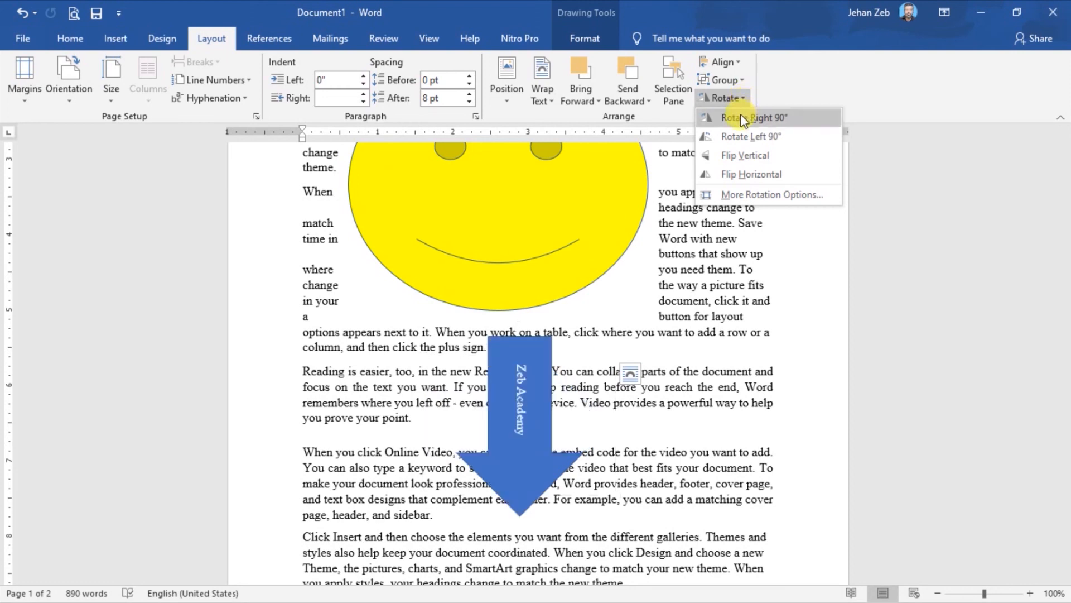